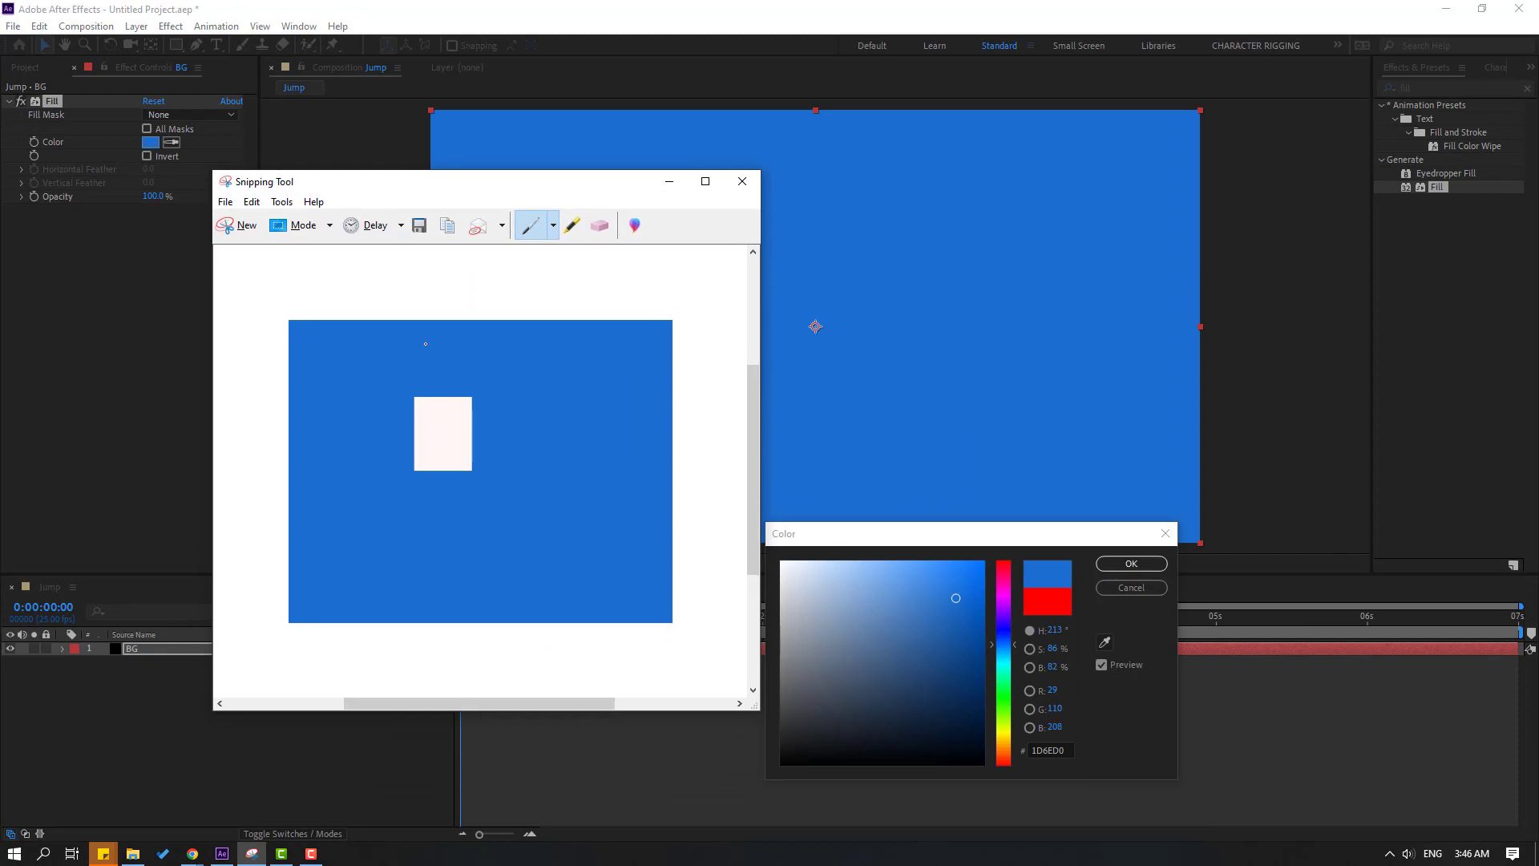
# Apply the sampled blue 1D6ED0 as the BG layer's fill color and return to the composition
pyautogui.moveTo(512, 189); pyautogui.dragTo(387, 180)
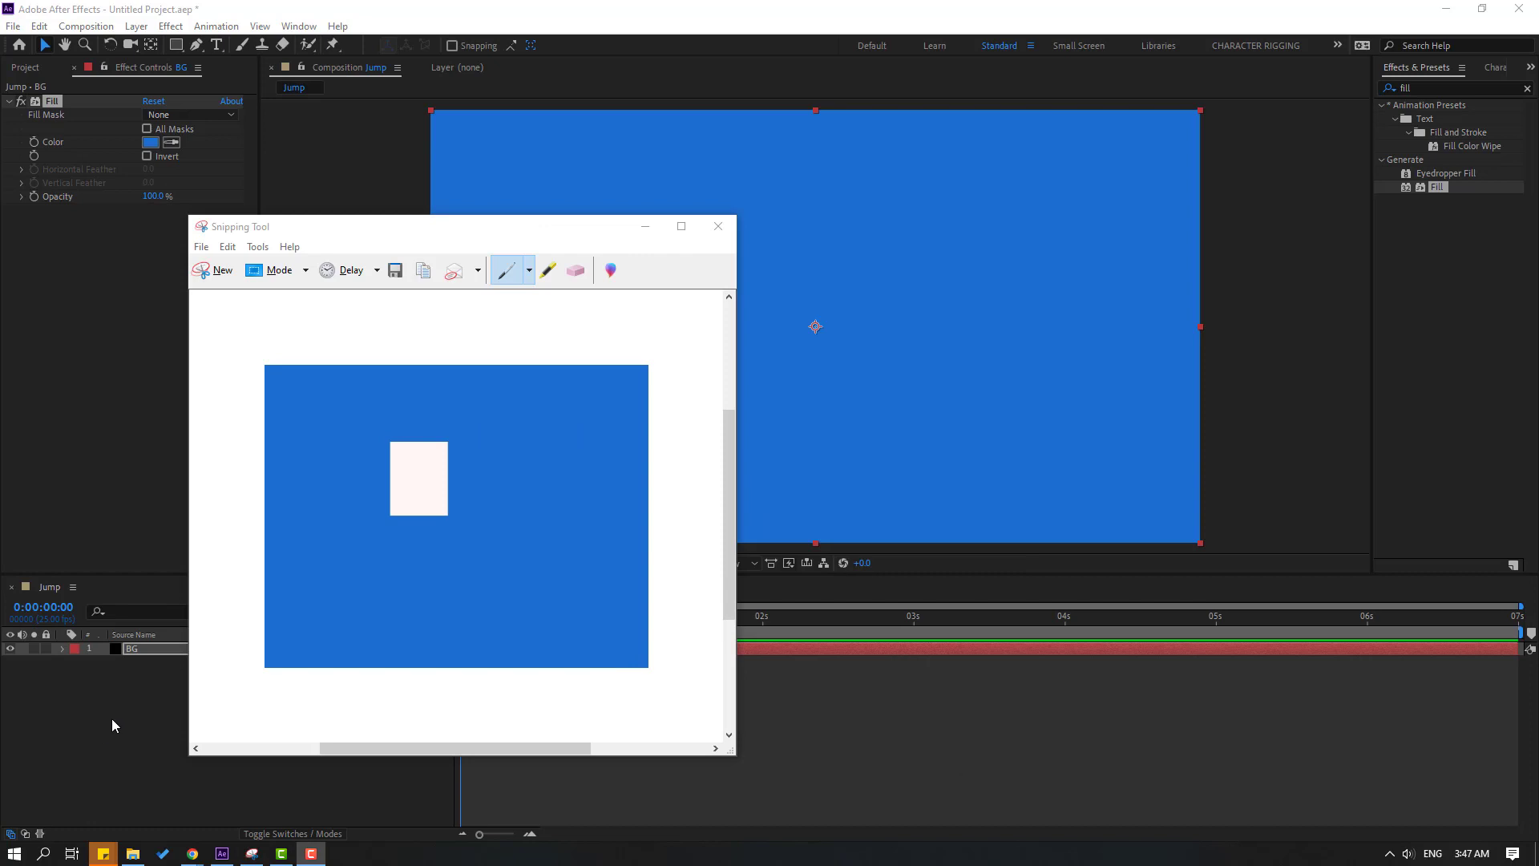
pyautogui.click(109, 713)
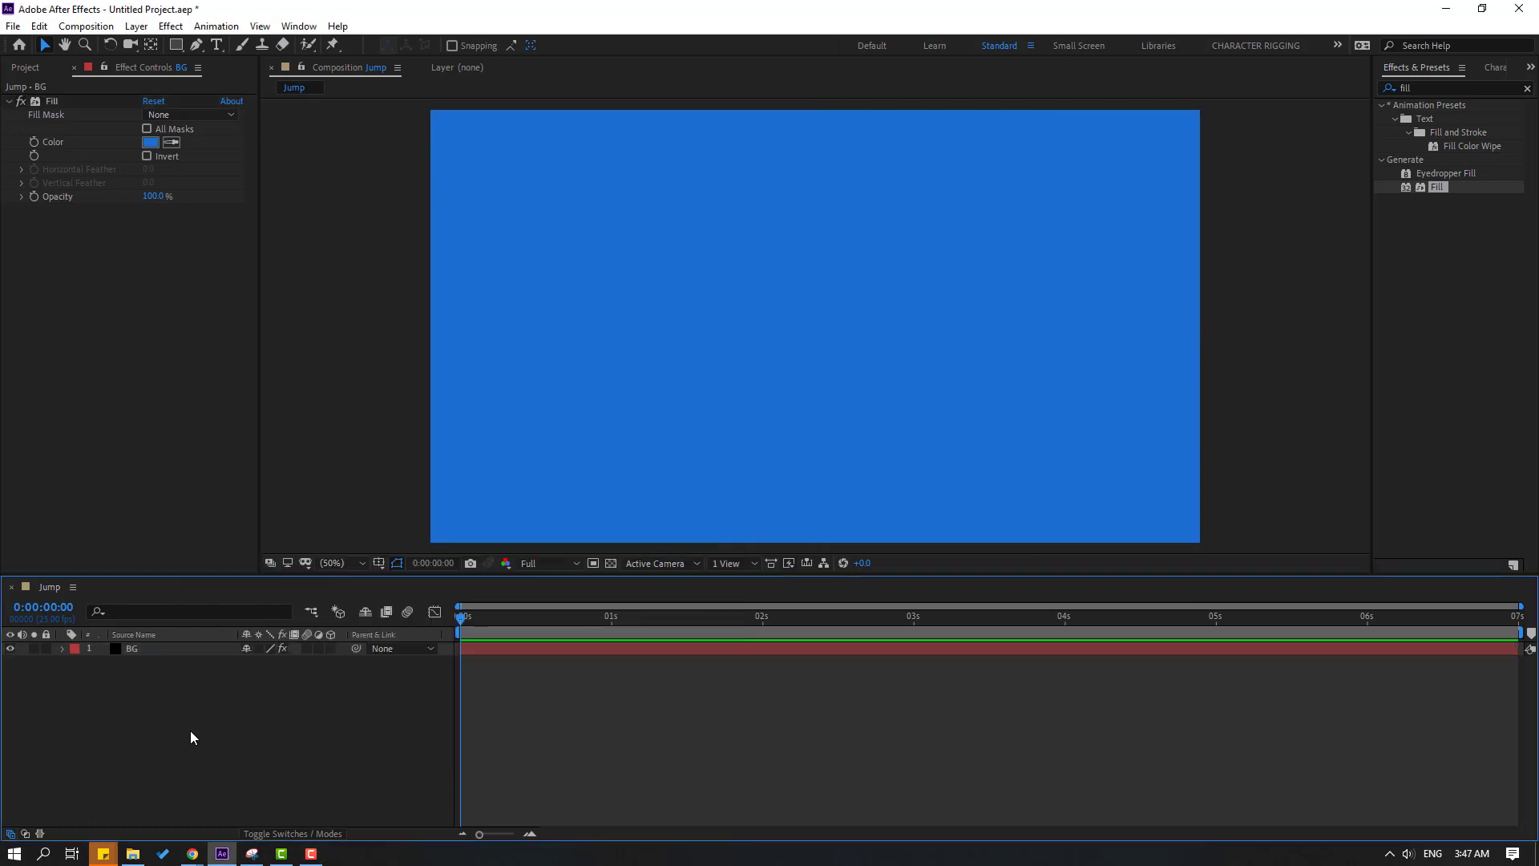
# Draw a square near the middle of the composition on a new shape layer with the Rectangle tool
pyautogui.click(177, 46)
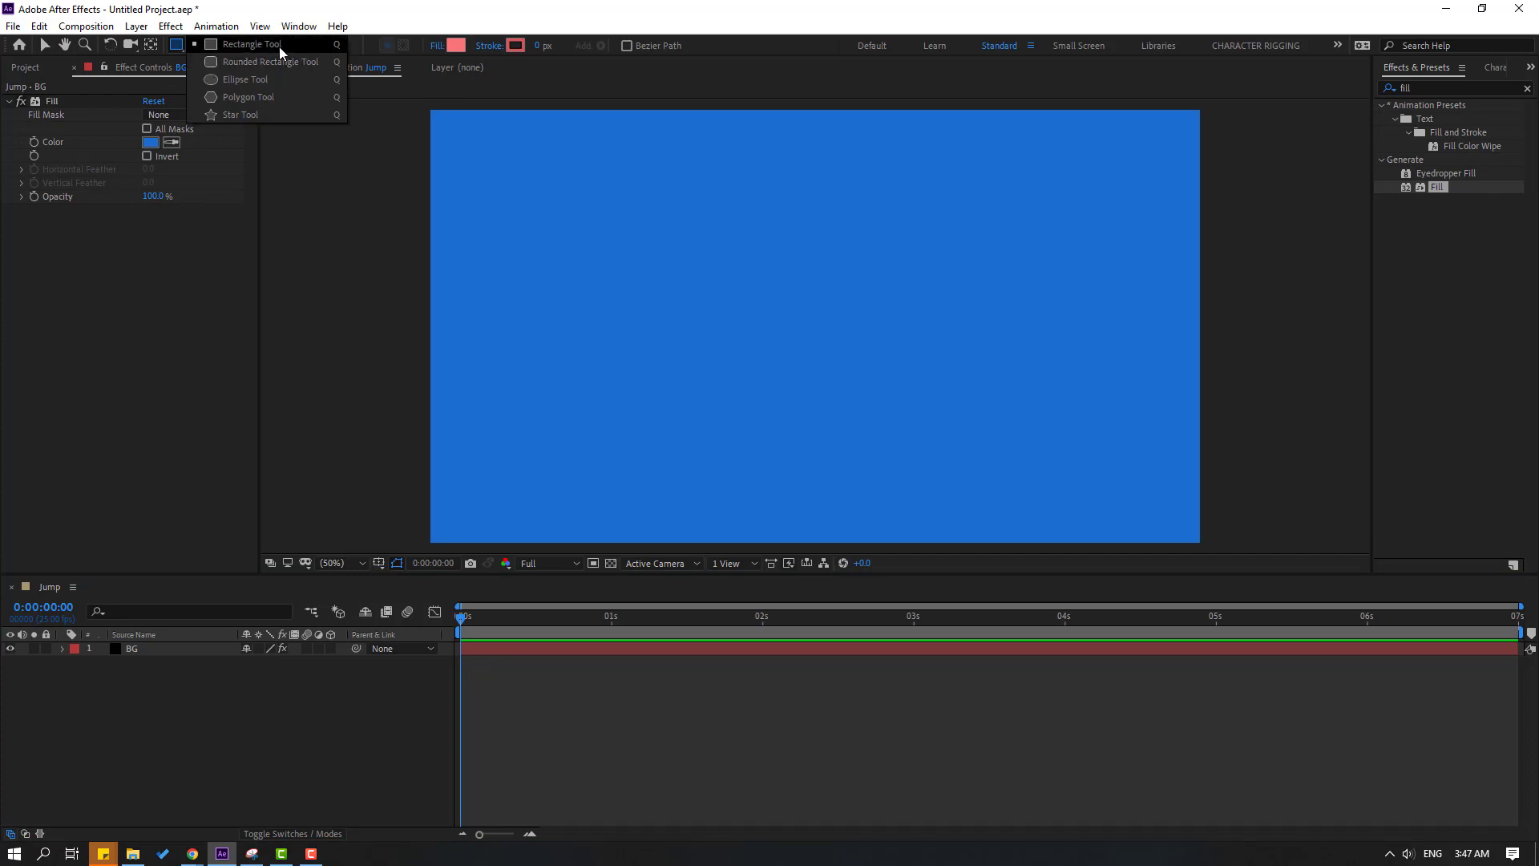
pyautogui.click(266, 45)
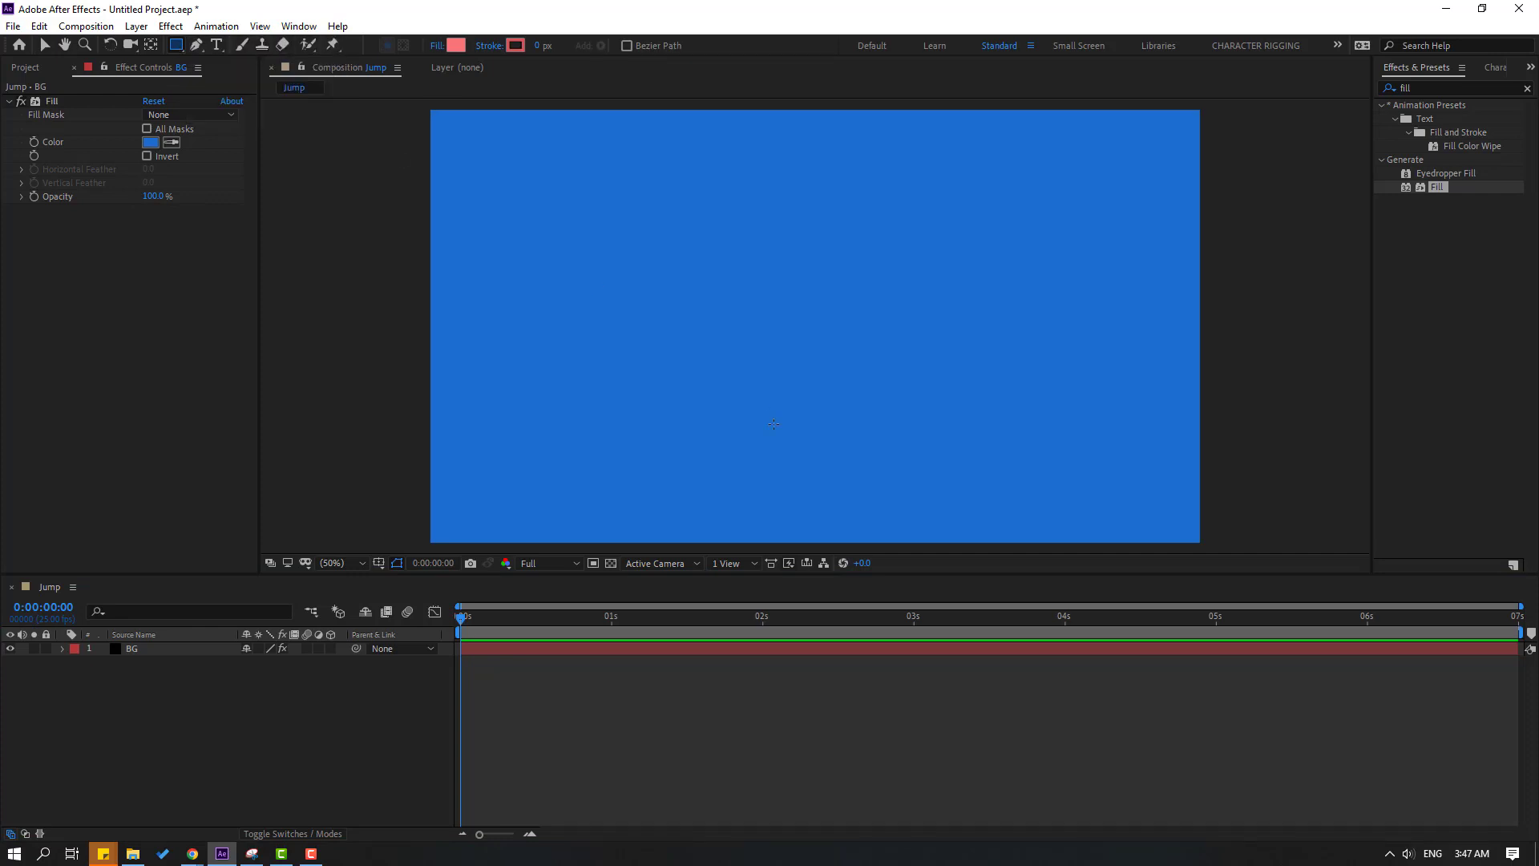
pyautogui.moveTo(703, 245); pyautogui.dragTo(821, 362)
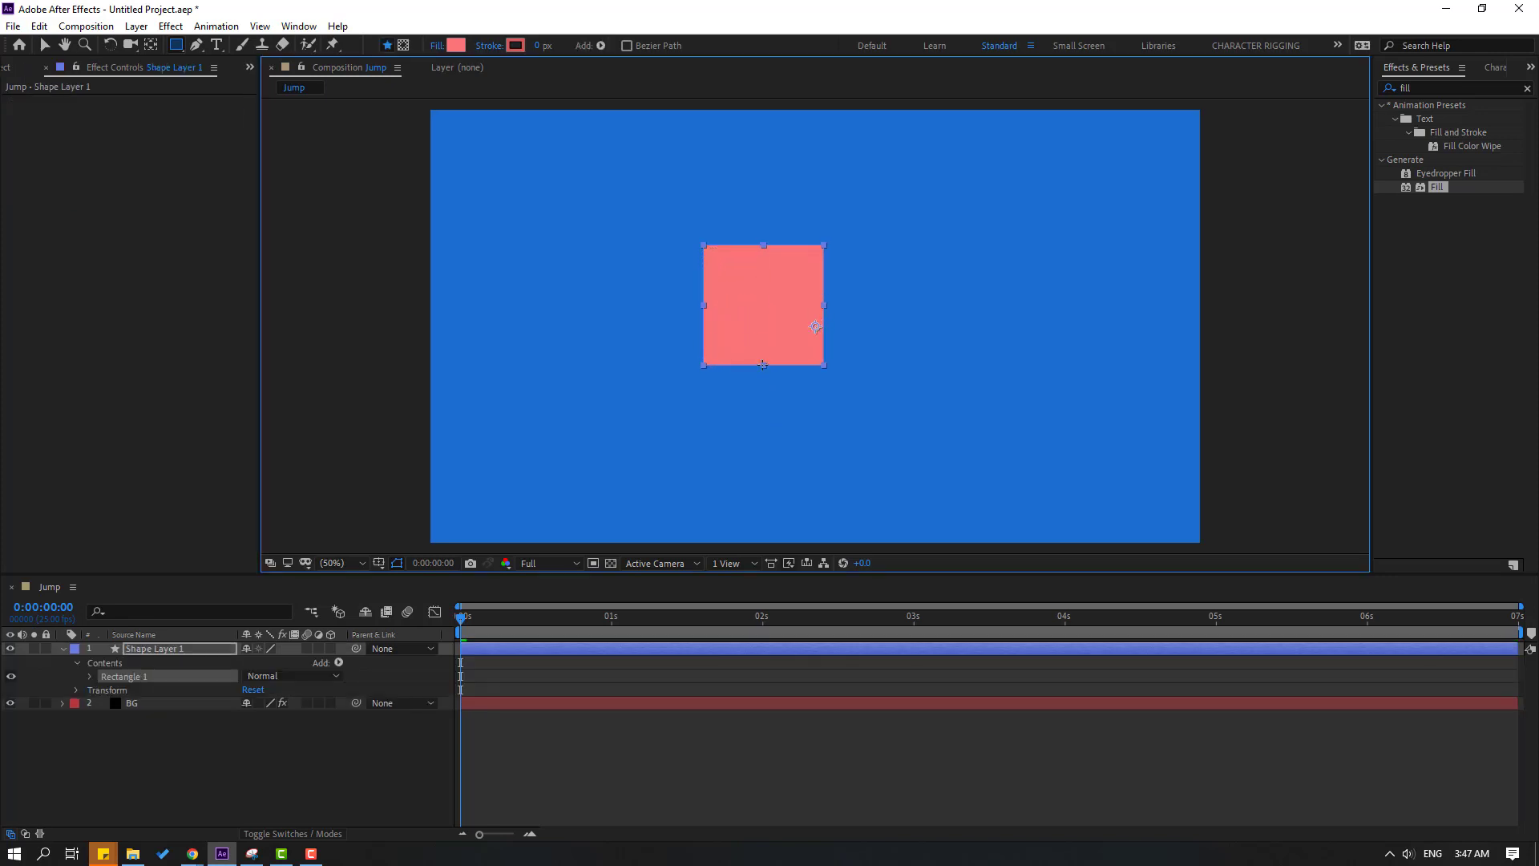
pyautogui.click(45, 48)
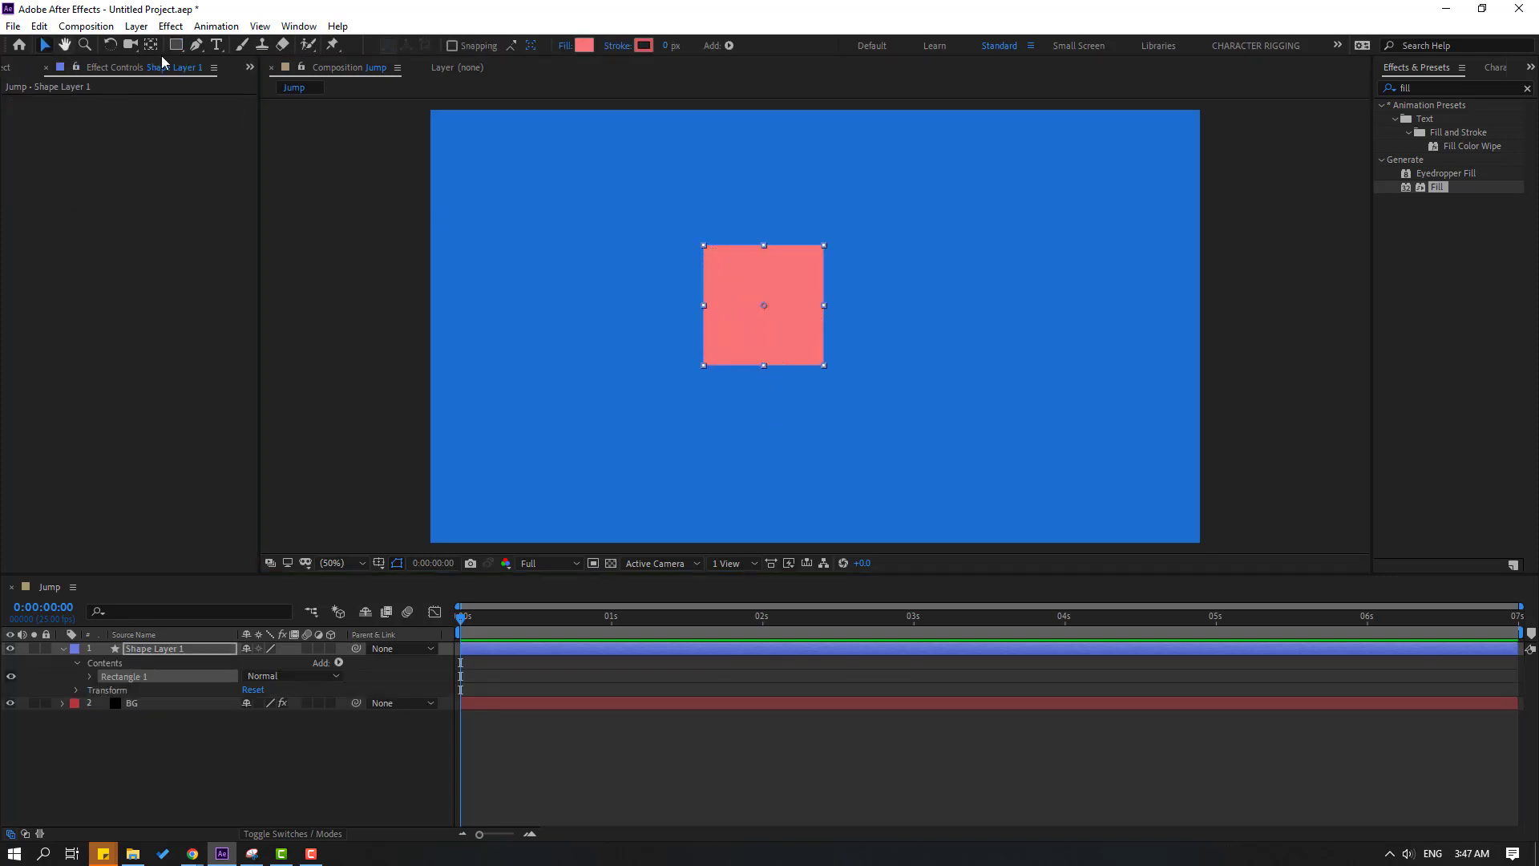
# Open Animation Composer 3 - Anchor Point Mover and move the square layer's anchor point to its bottom center
pyautogui.click(298, 27)
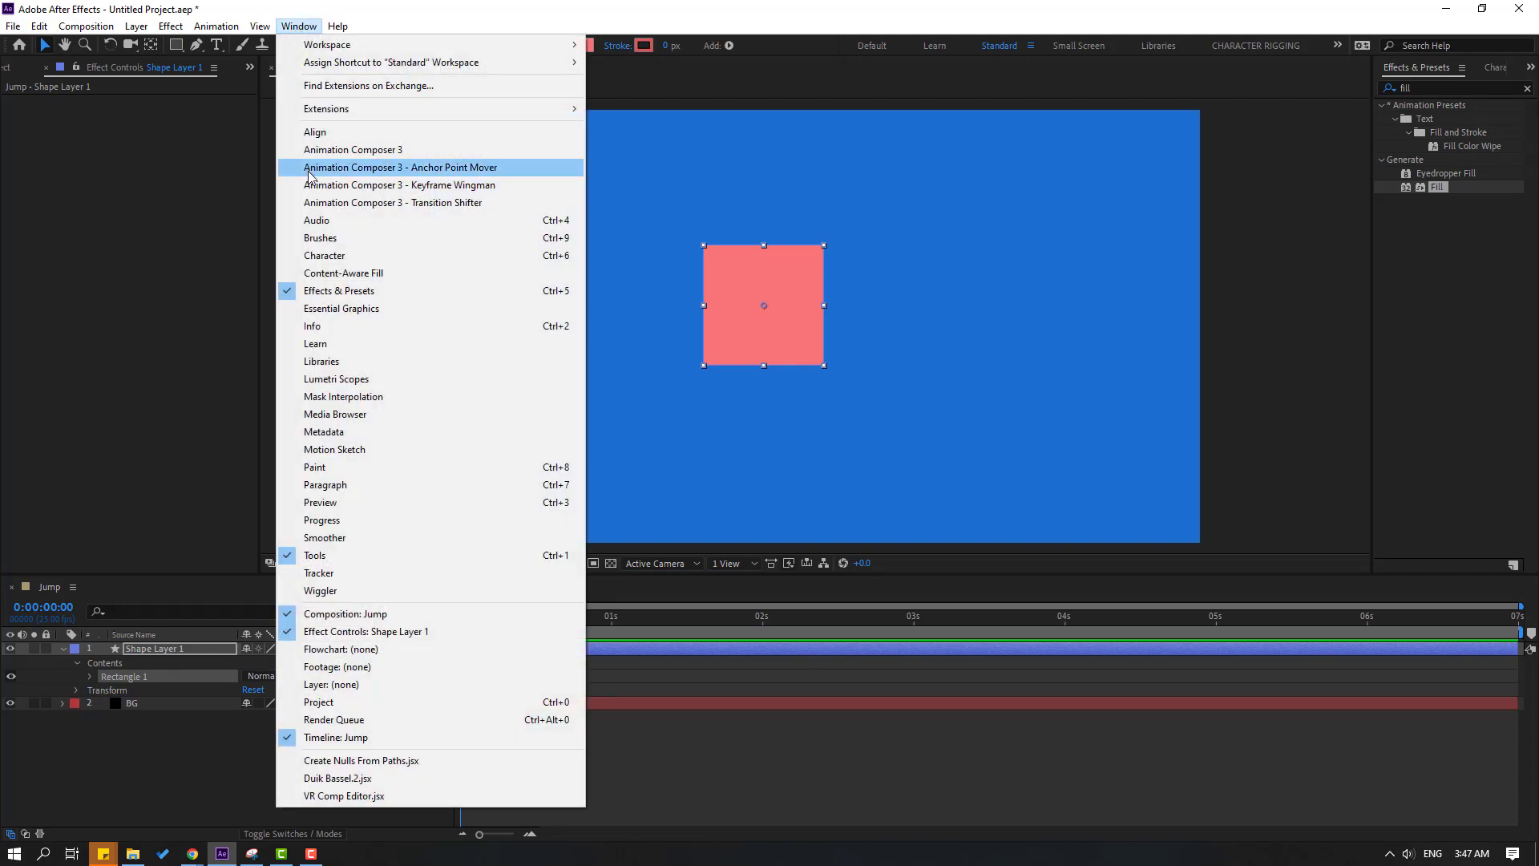
pyautogui.click(494, 168)
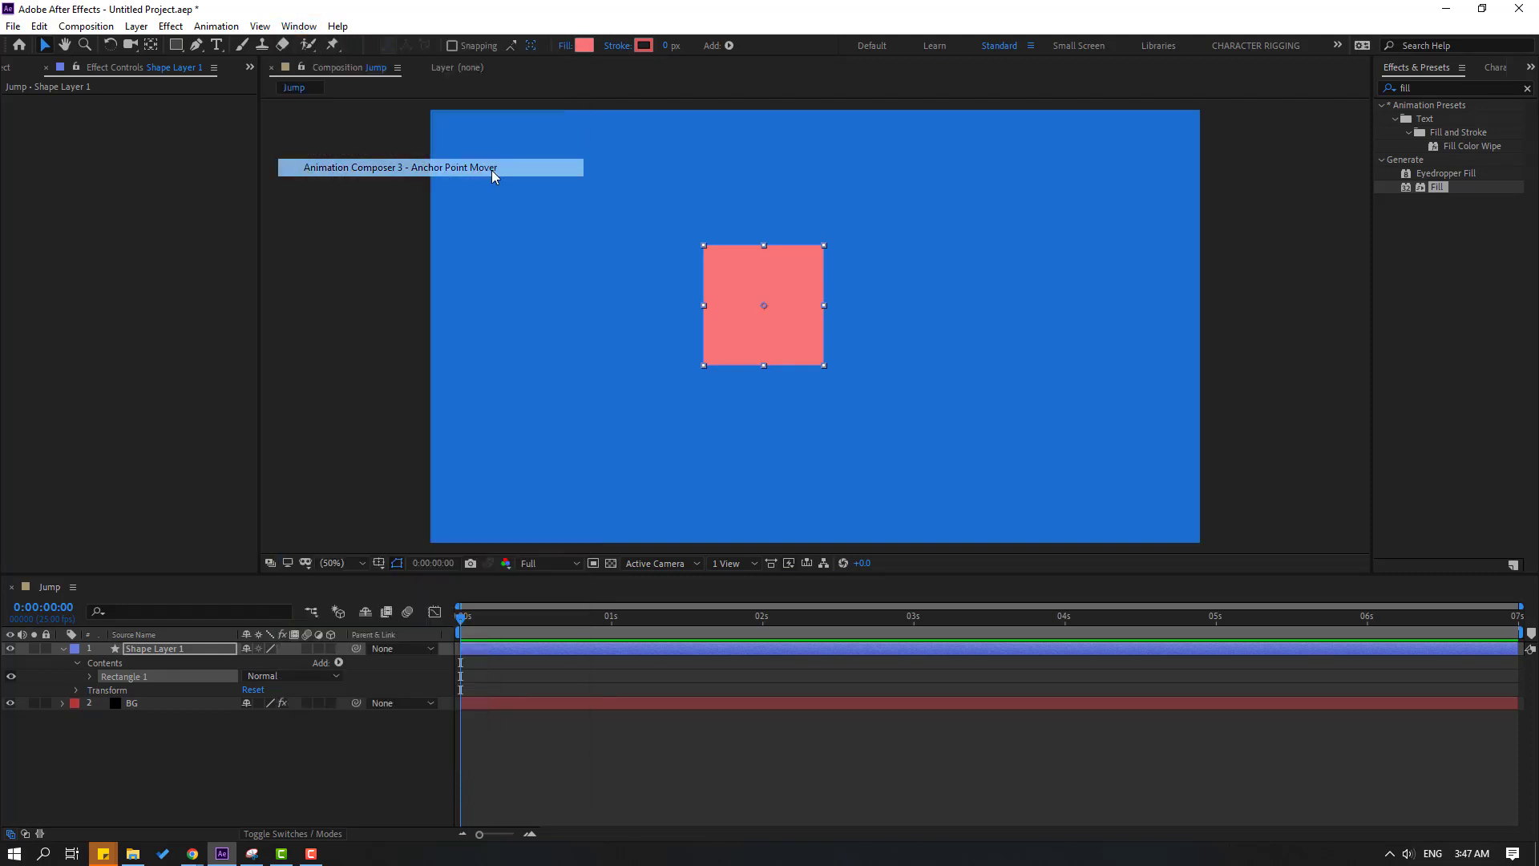
pyautogui.moveTo(1292, 244); pyautogui.dragTo(980, 239)
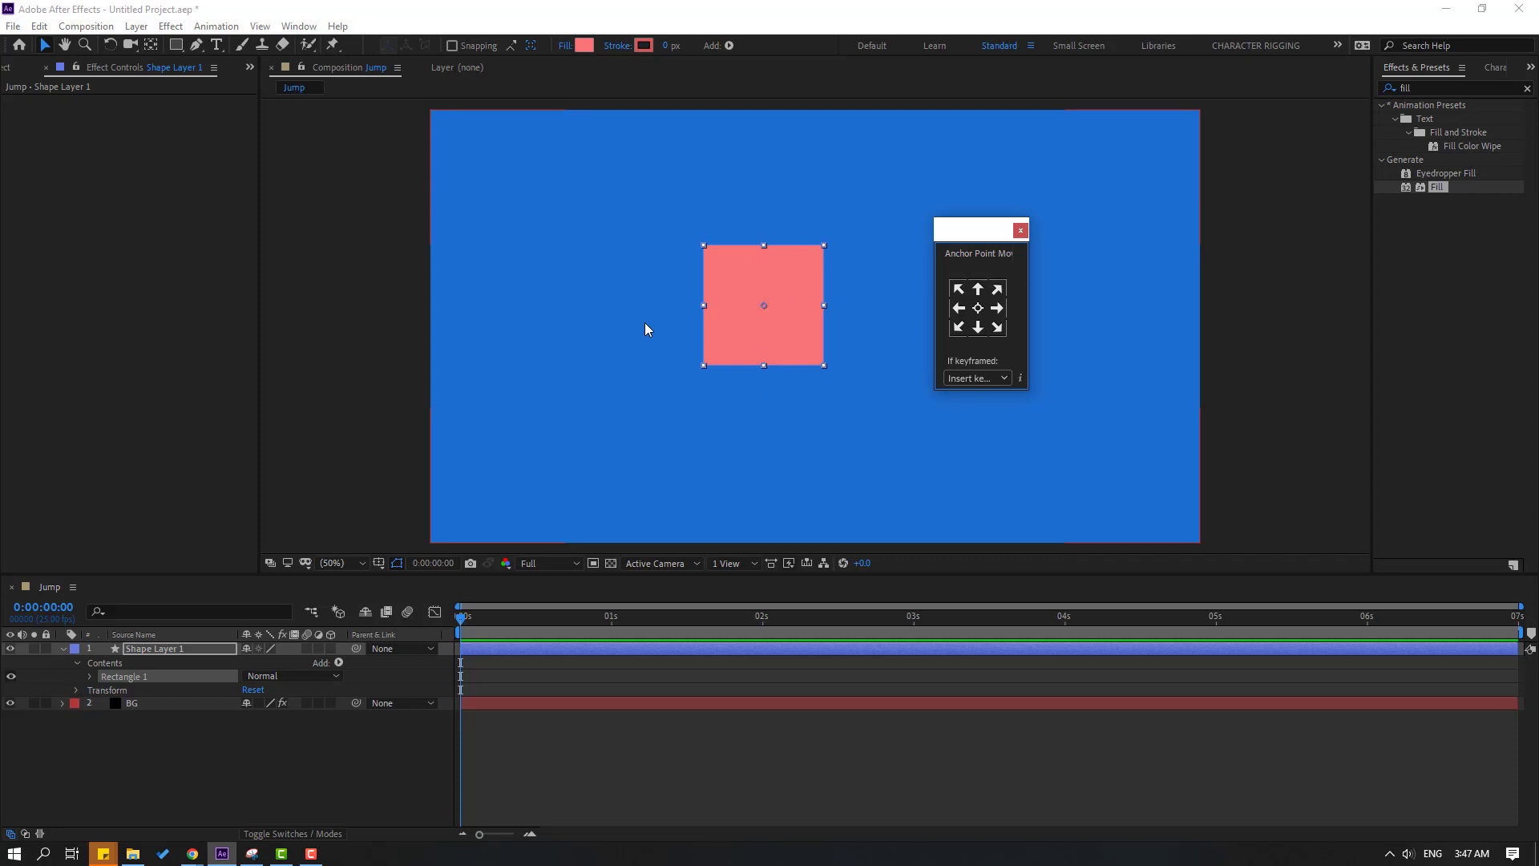
pyautogui.click(153, 651)
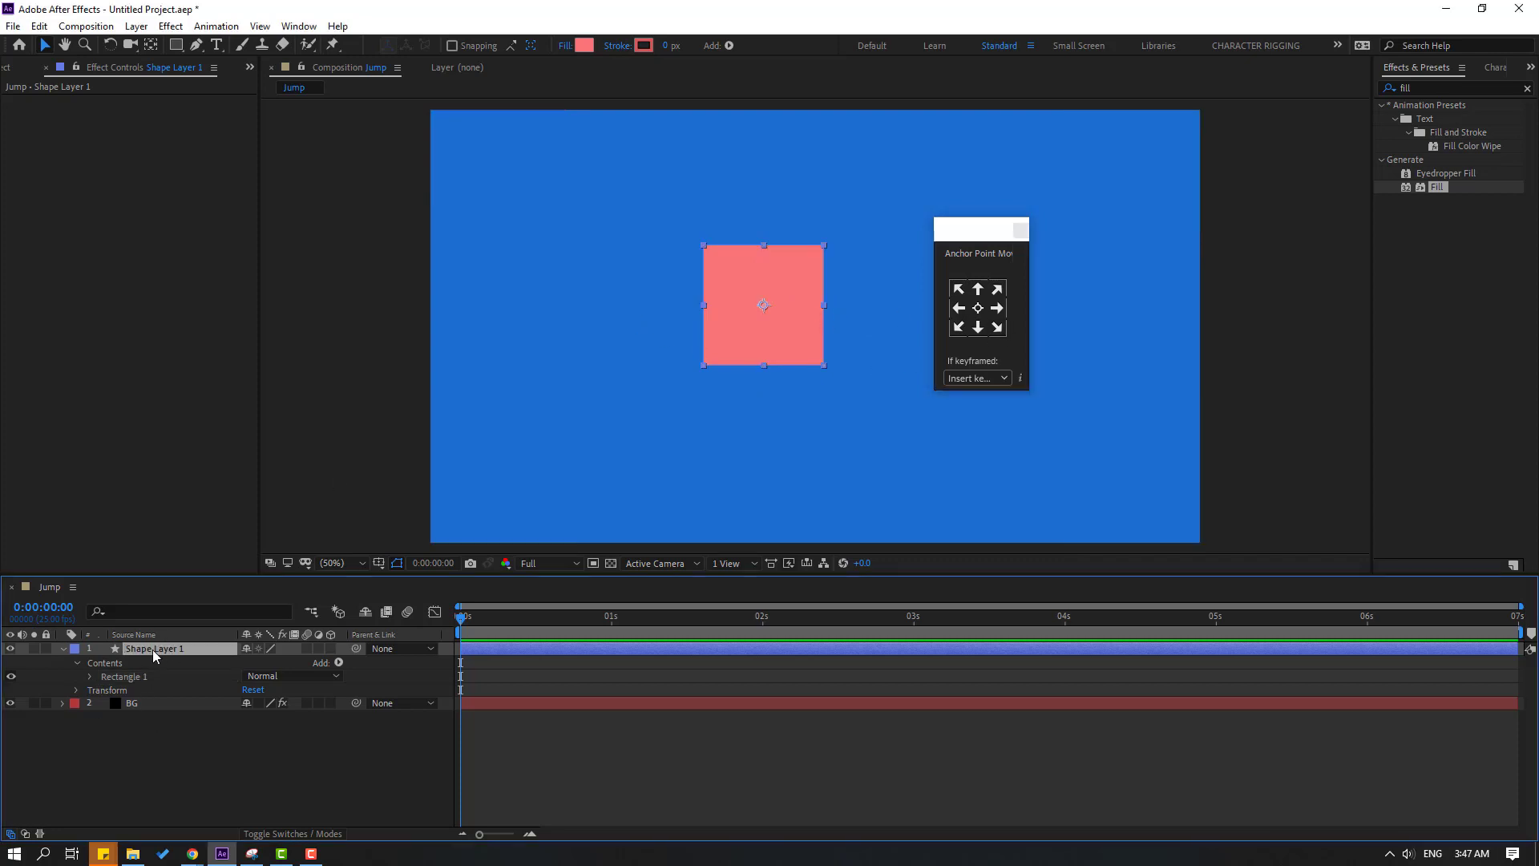
pyautogui.click(977, 328)
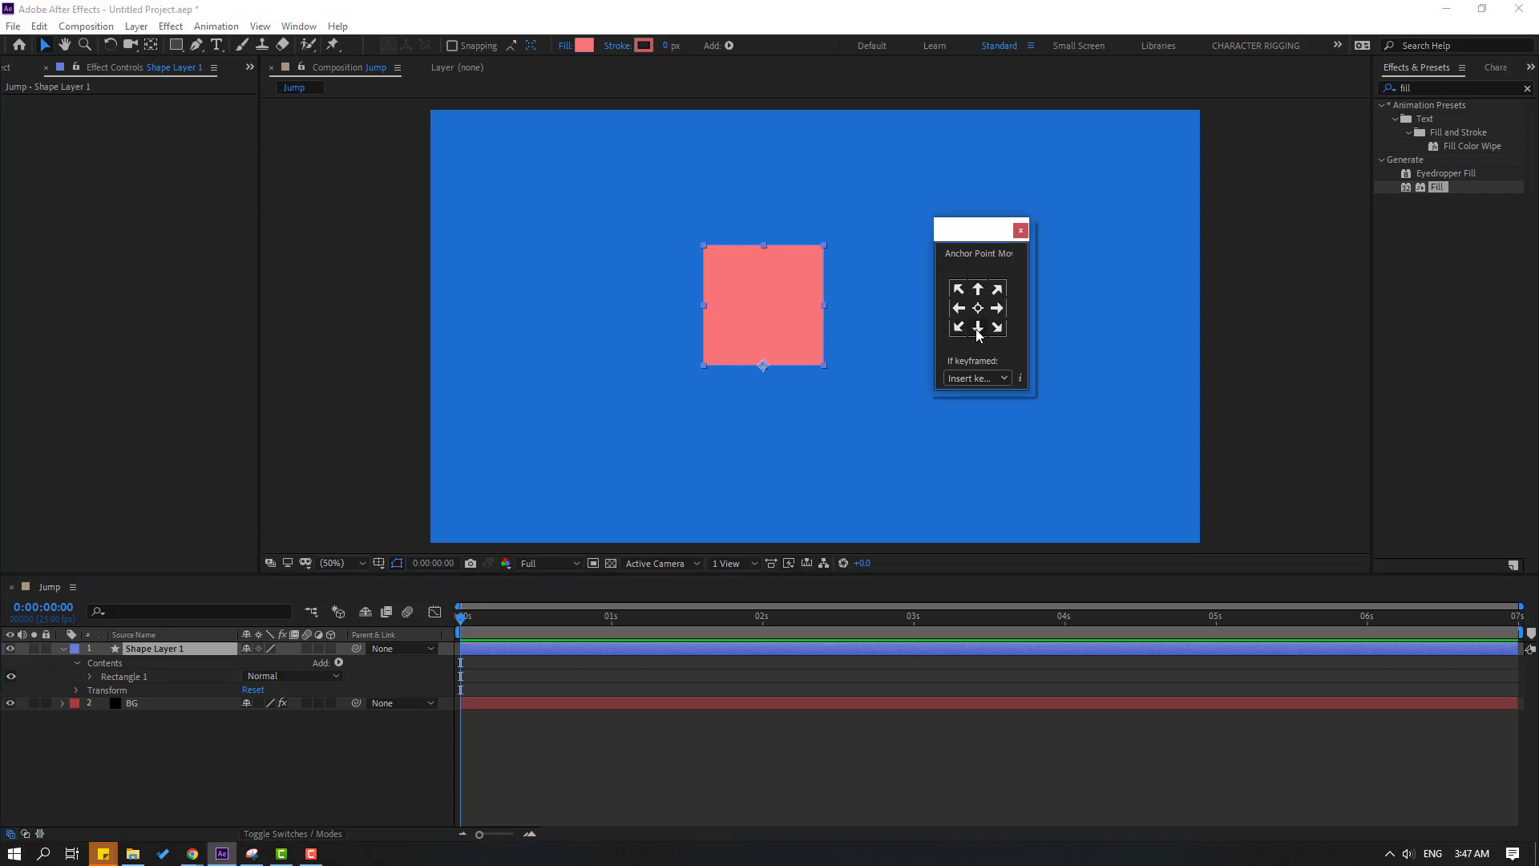
# Try moving the square's anchor point manually with the Pan Behind tool
pyautogui.click(151, 46)
pyautogui.click(764, 367)
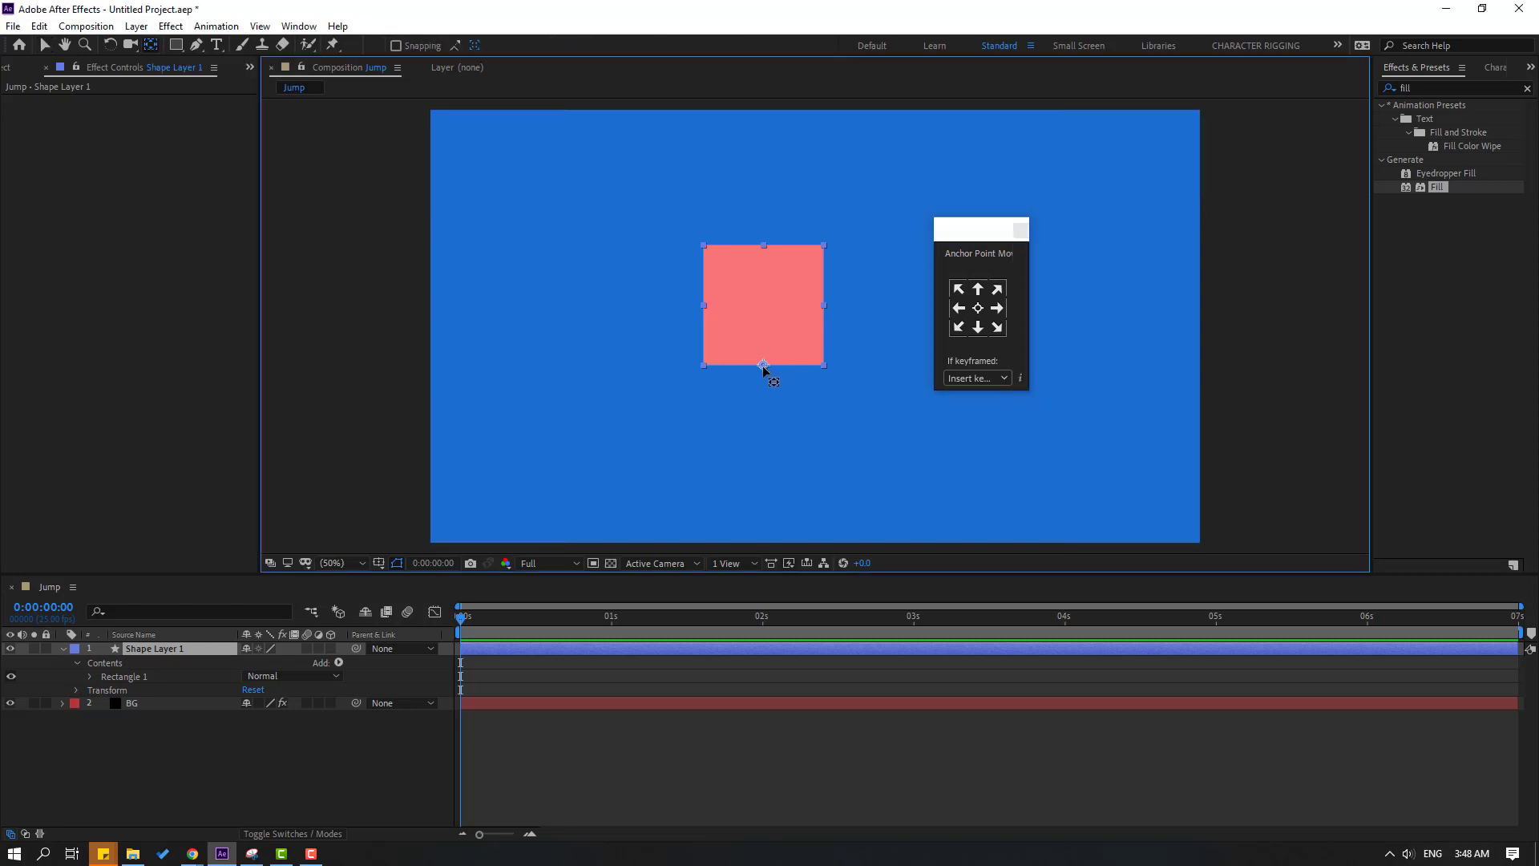
pyautogui.moveTo(763, 367)
pyautogui.mouseDown()
pyautogui.moveTo(734, 329)
pyautogui.moveTo(739, 295)
pyautogui.moveTo(790, 316)
pyautogui.moveTo(737, 305)
pyautogui.moveTo(728, 319)
pyautogui.moveTo(771, 334)
pyautogui.moveTo(749, 343)
pyautogui.mouseUp()
pyautogui.click(967, 329)
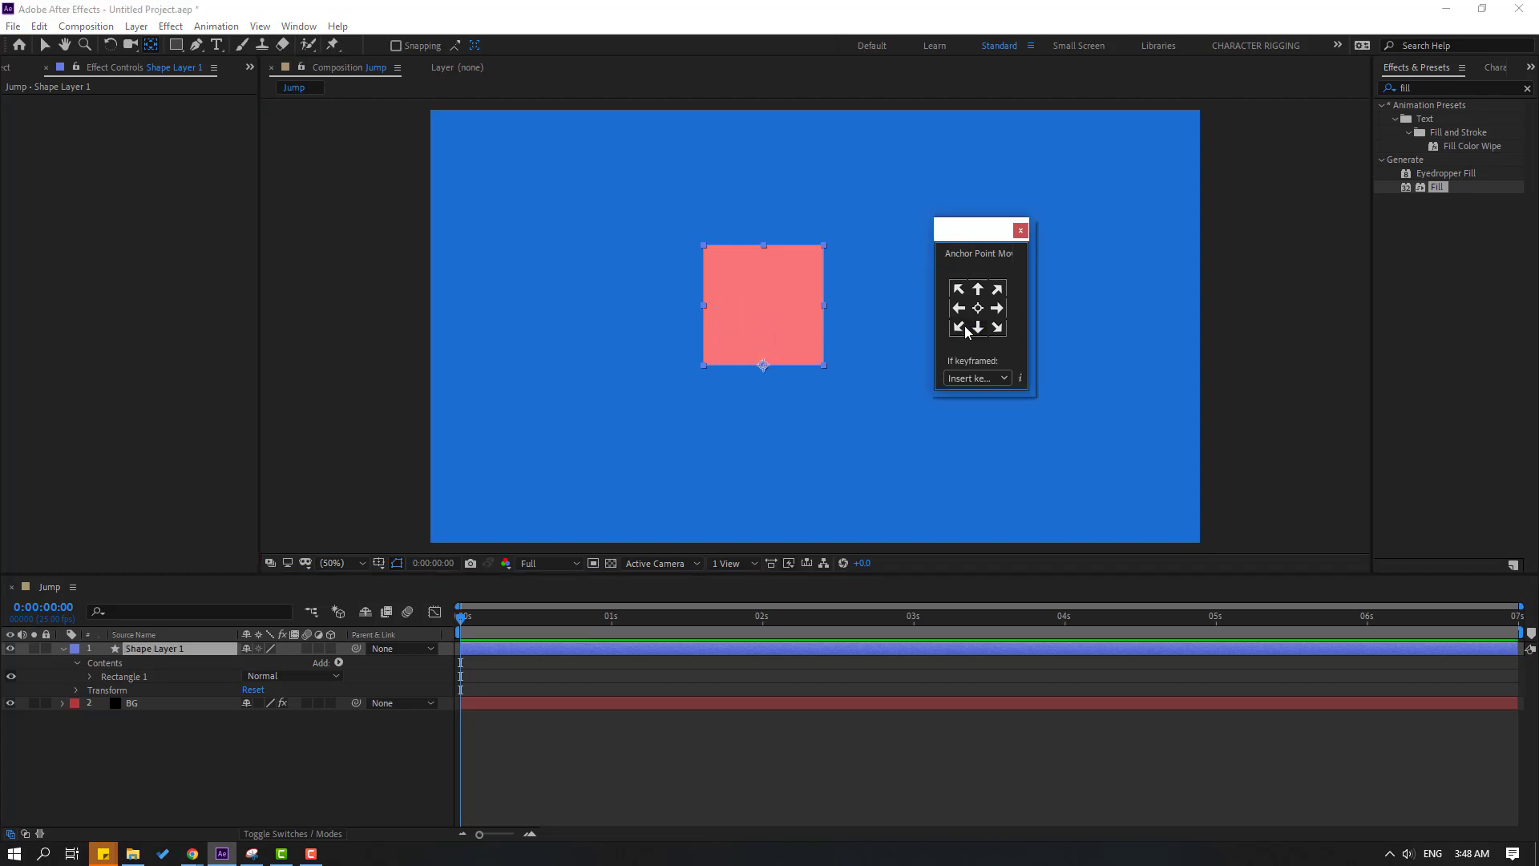
pyautogui.press('v')
# Move the Anchor Point Mover window off the canvas and place the square on the composition's bottom edge
pyautogui.moveTo(977, 238); pyautogui.dragTo(1386, 289)
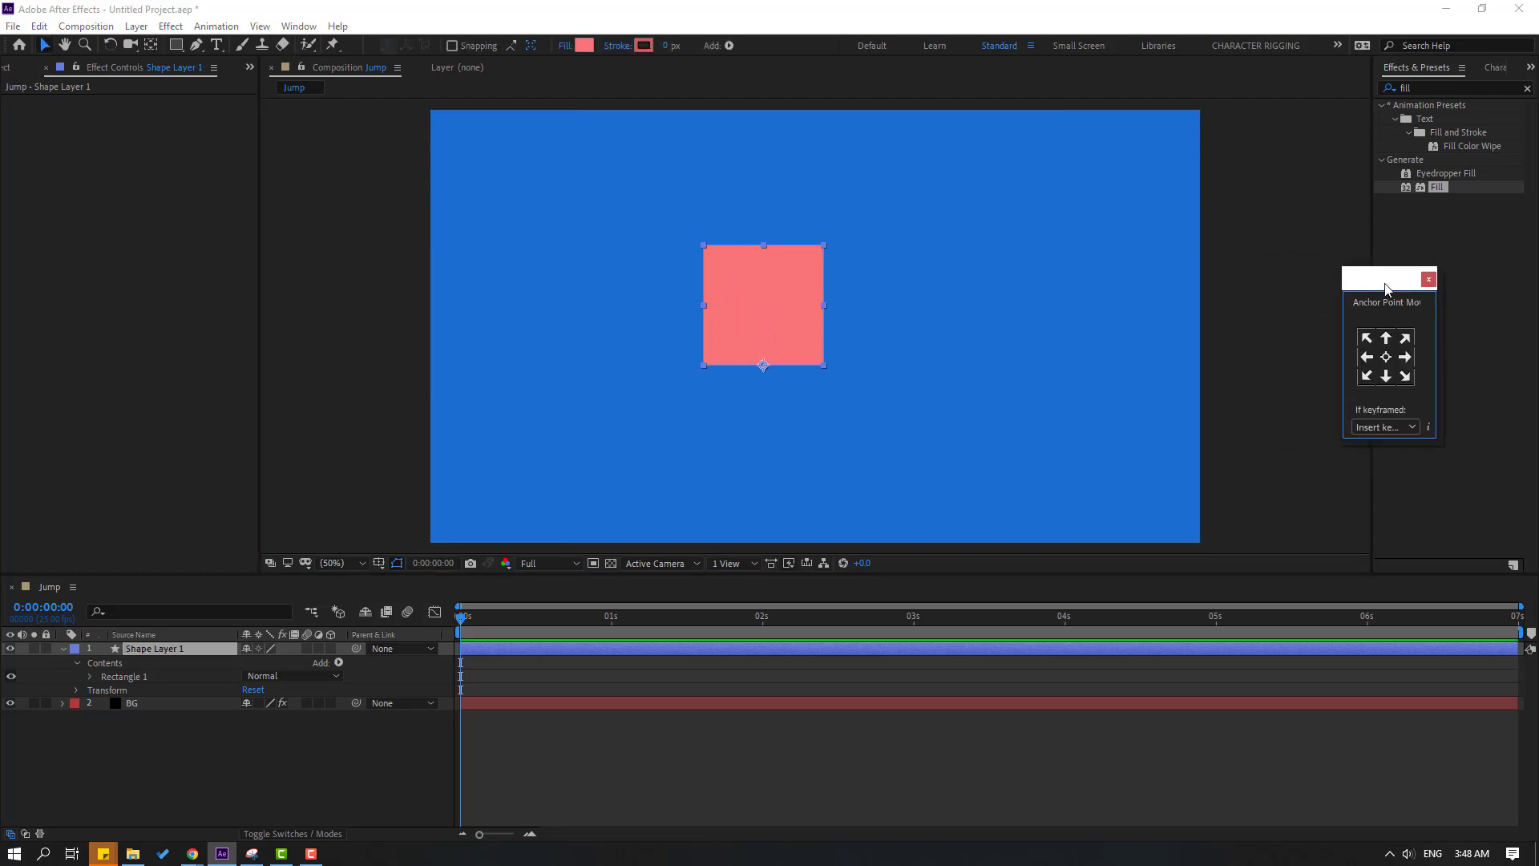
pyautogui.moveTo(764, 316); pyautogui.dragTo(786, 493)
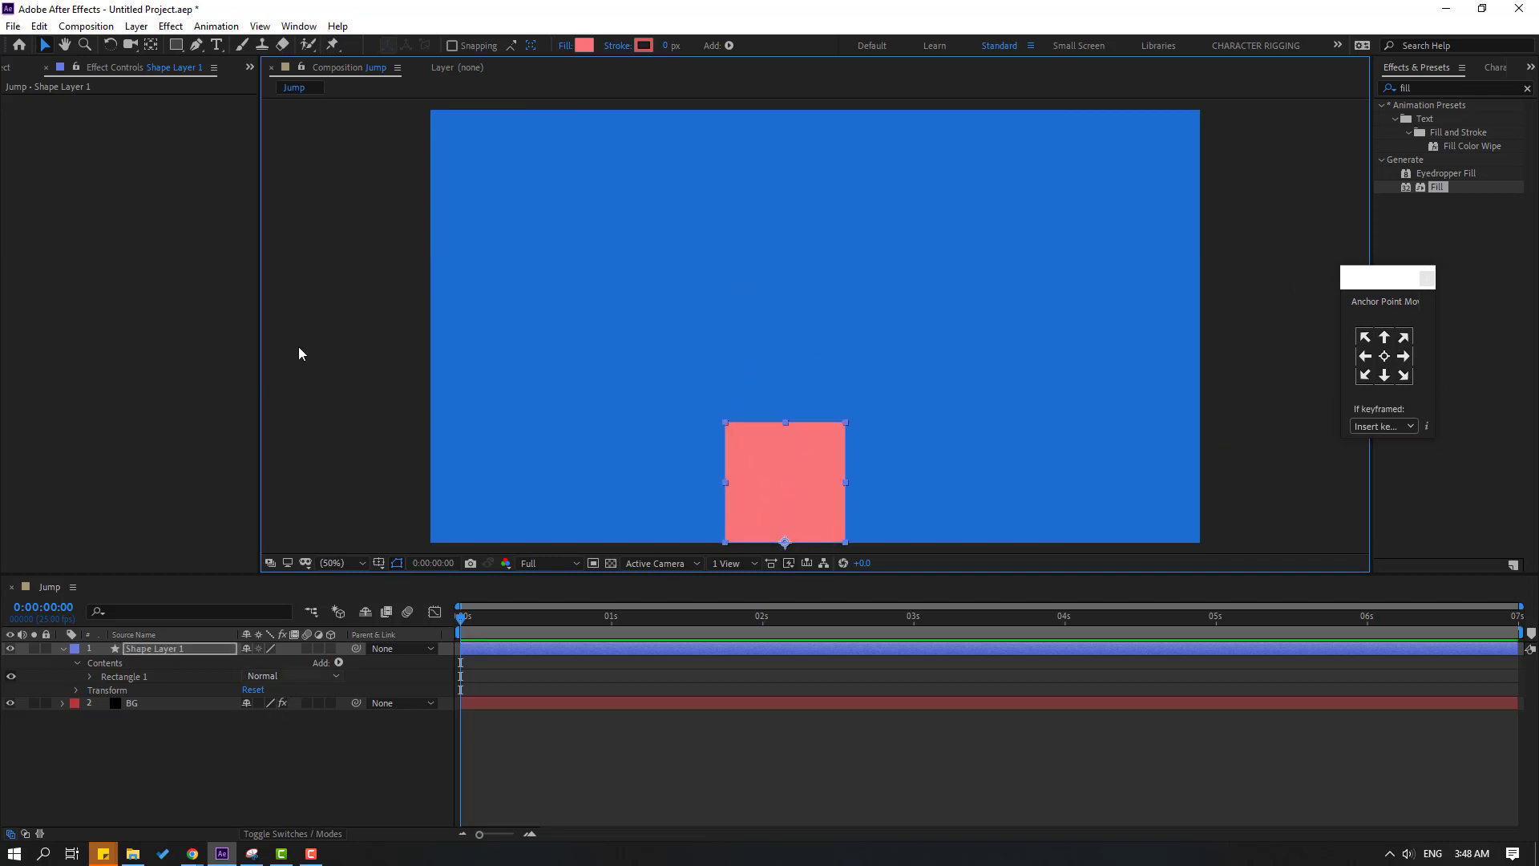
# Draw a circle above the square on a new shape layer and set its anchor point to its bottom center
pyautogui.click(180, 47)
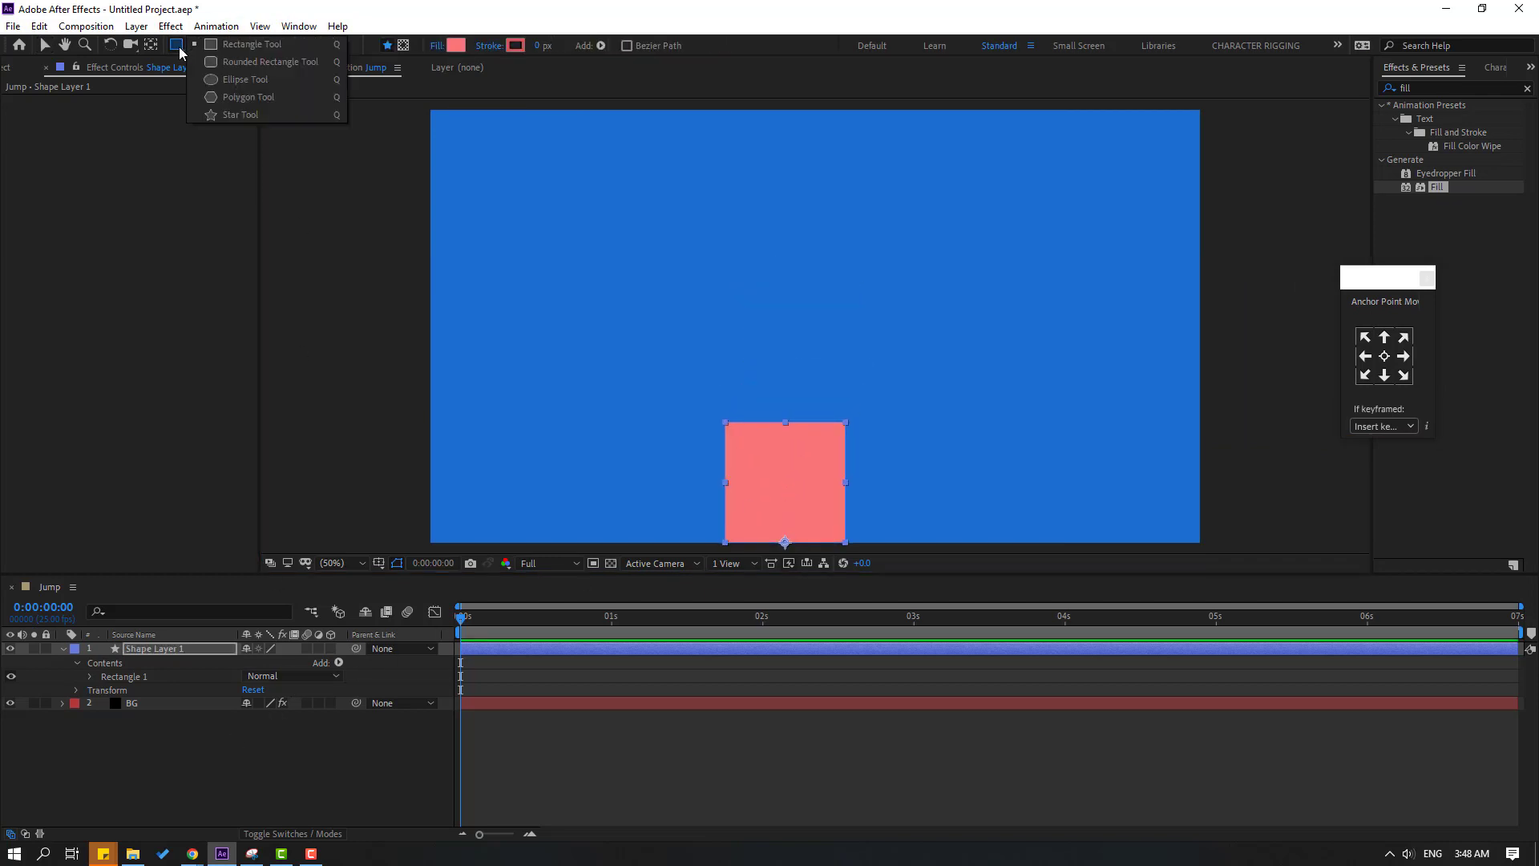
pyautogui.click(229, 79)
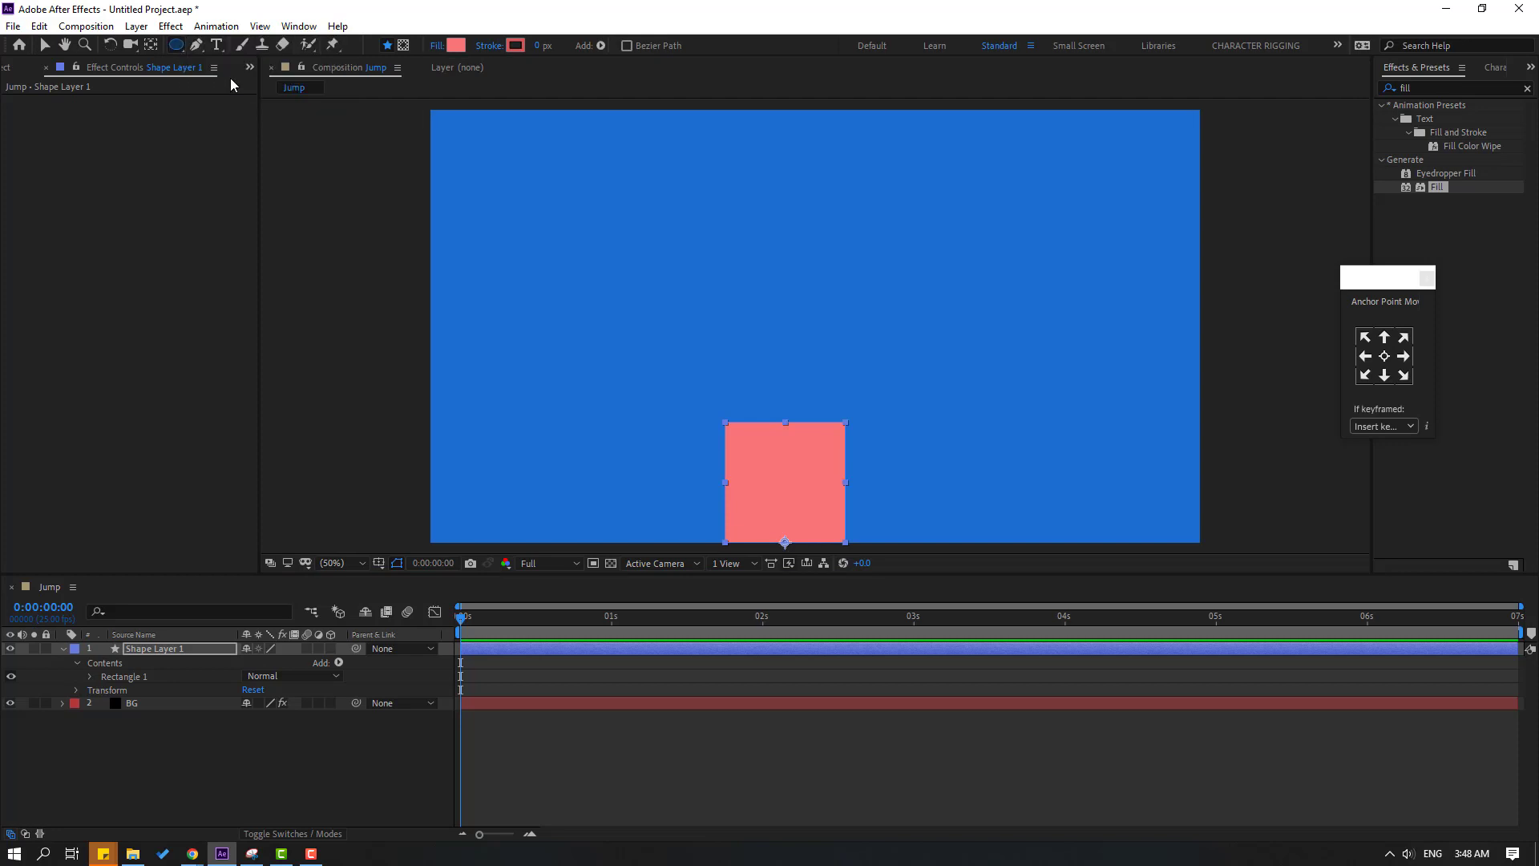
pyautogui.click(258, 694)
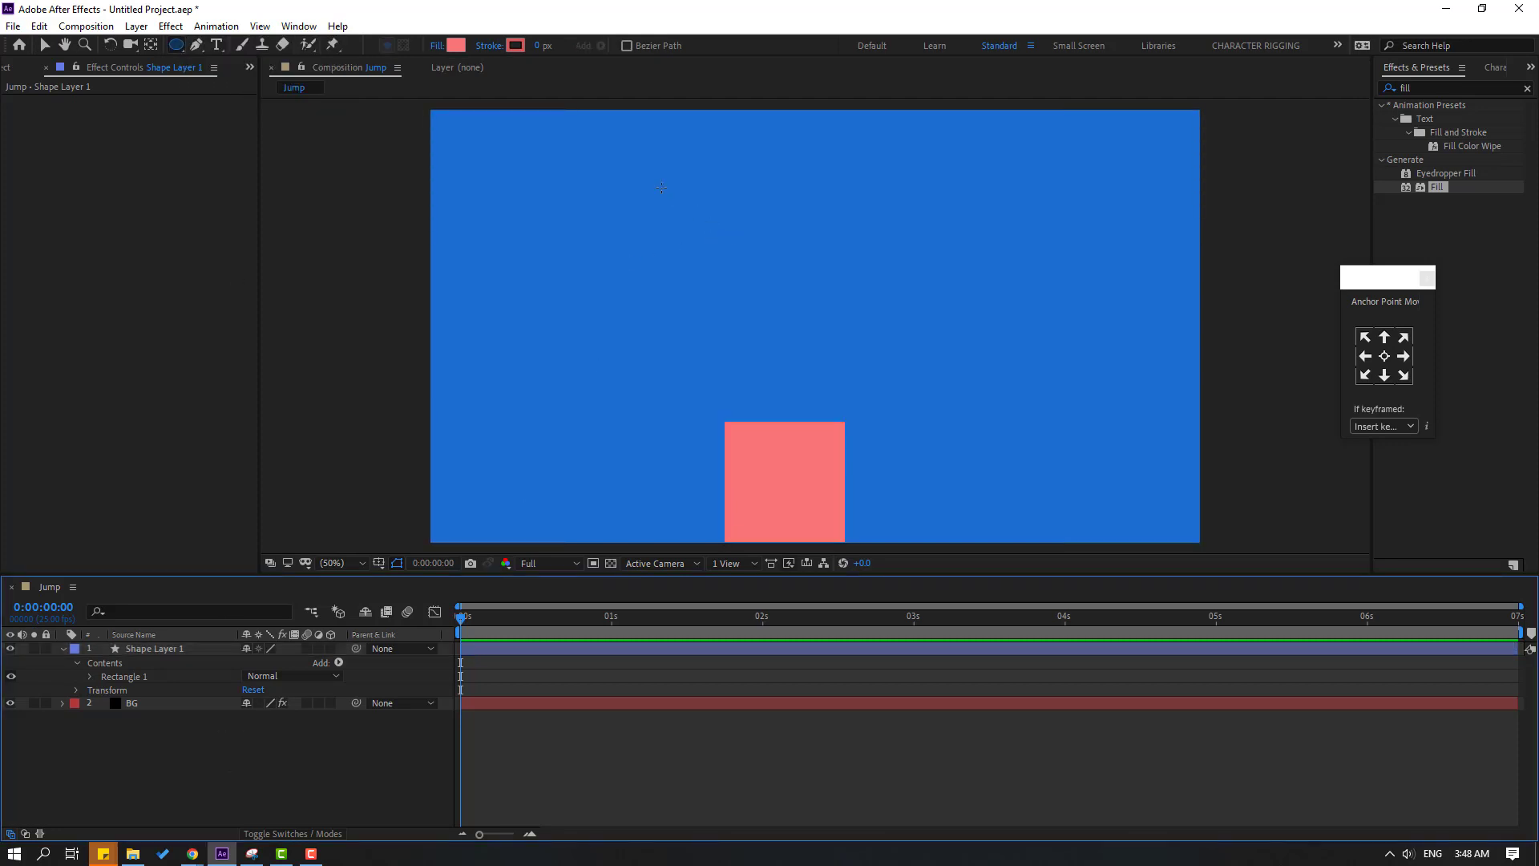
pyautogui.moveTo(661, 188); pyautogui.dragTo(790, 318)
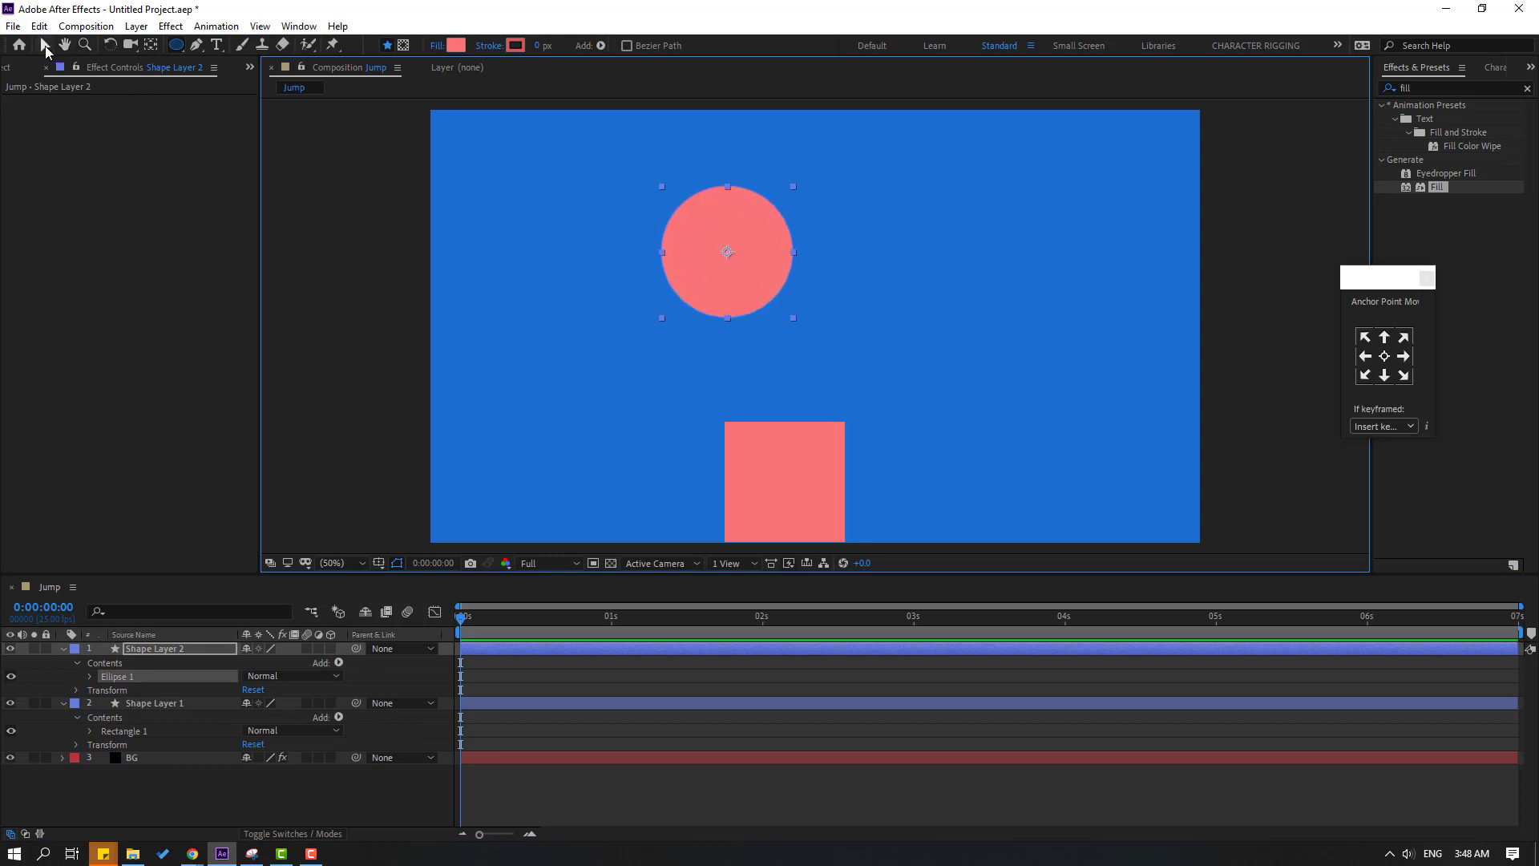
pyautogui.click(45, 46)
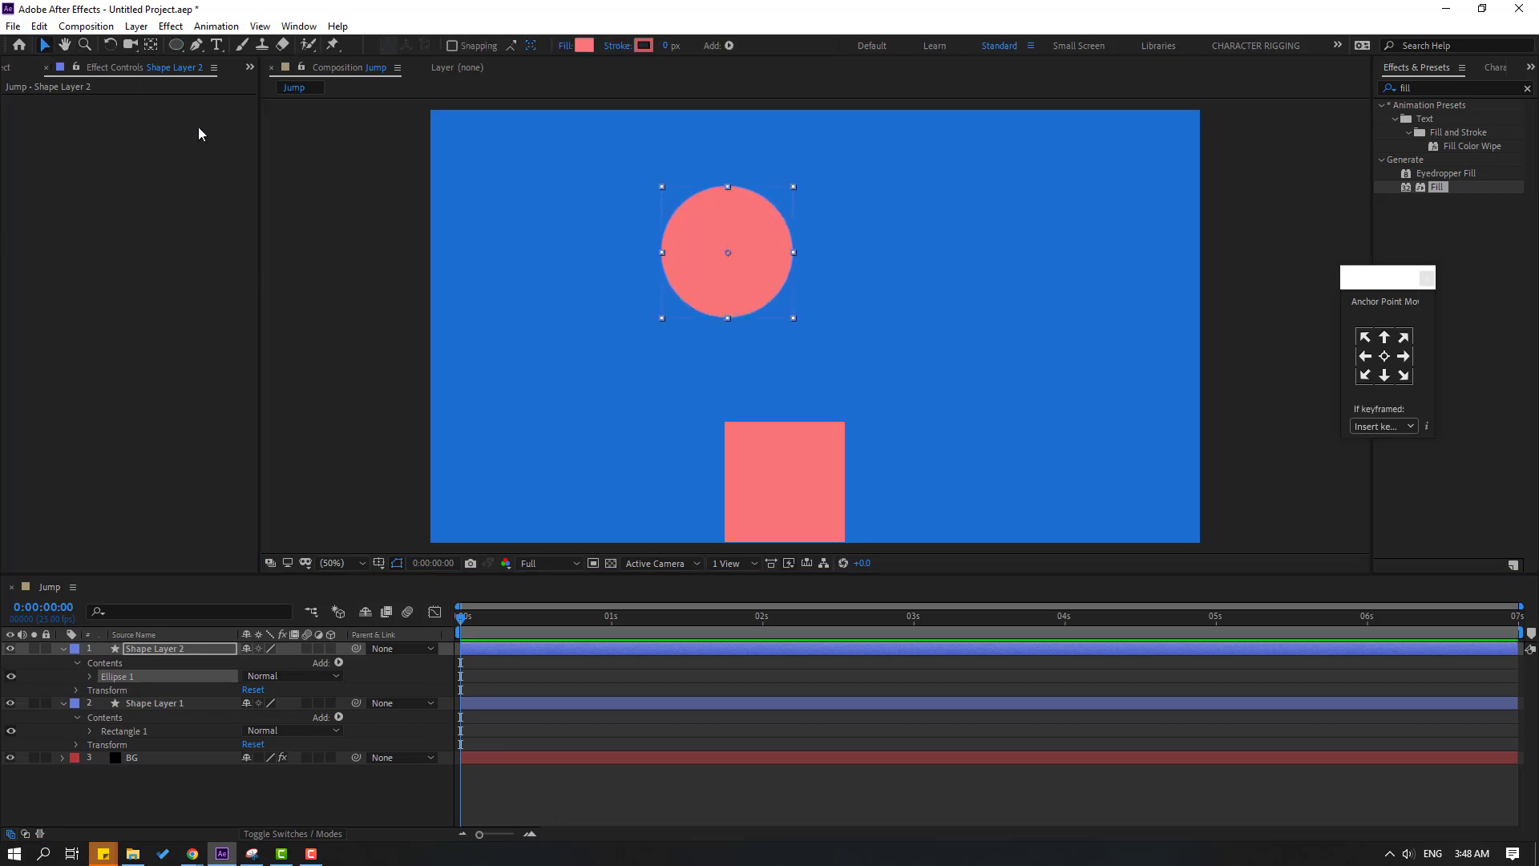
pyautogui.click(1384, 376)
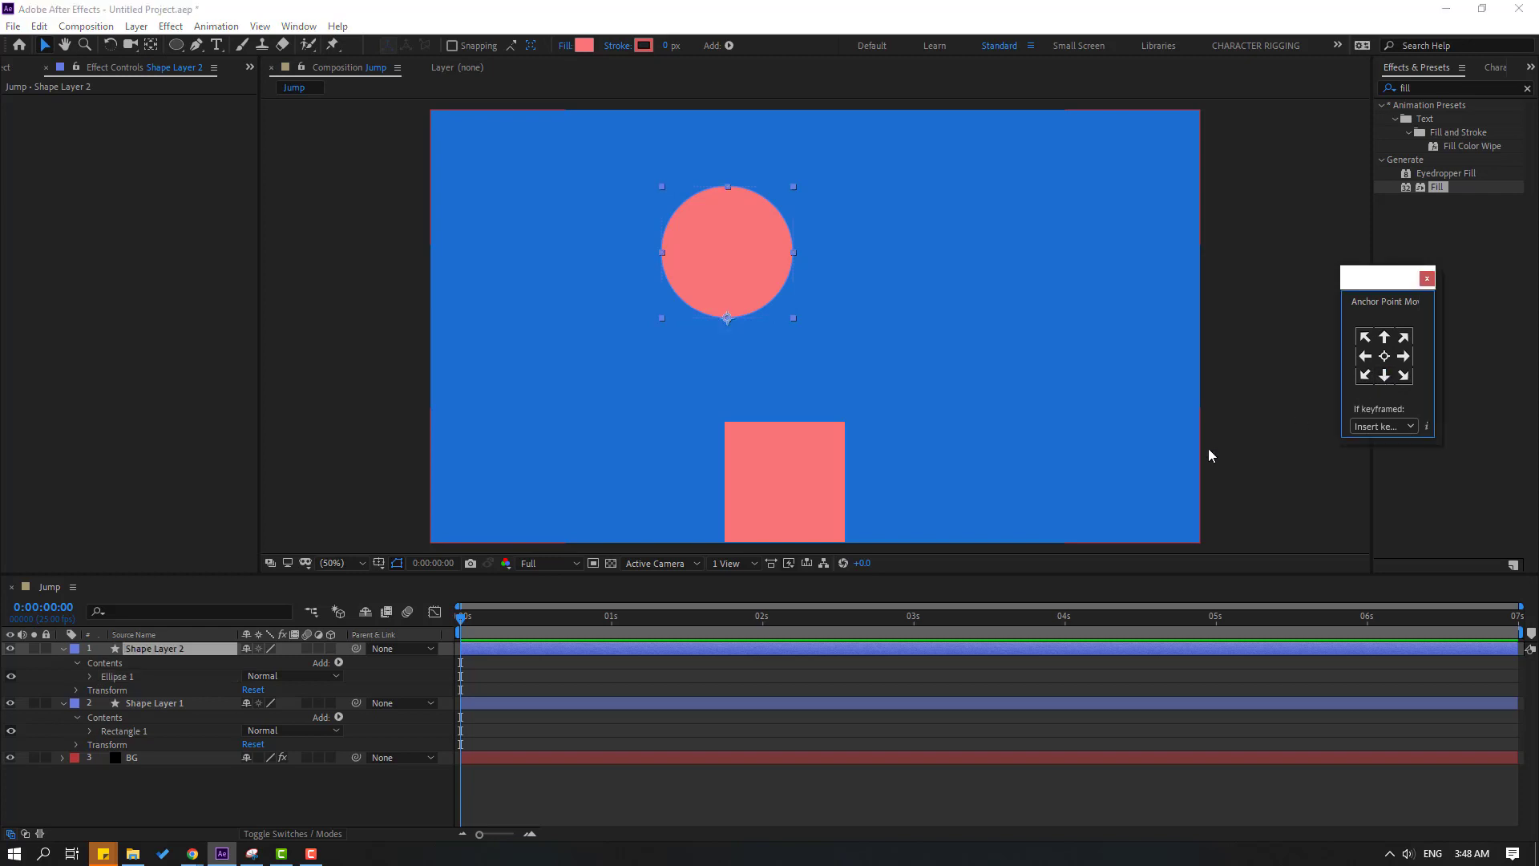
pyautogui.click(160, 791)
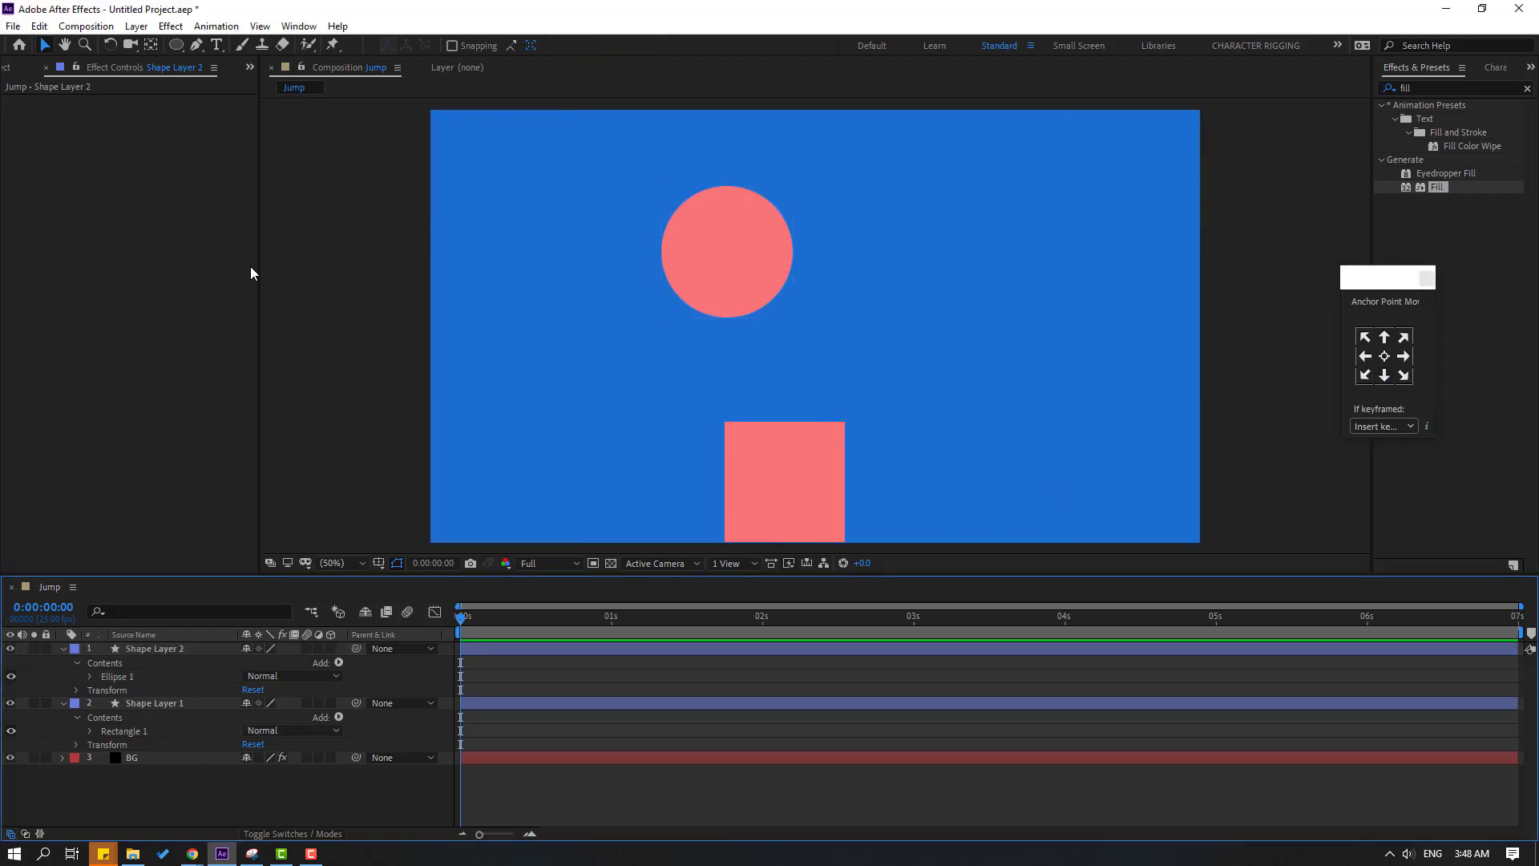
# Draw a star beside the circle on a new shape layer and set its anchor point to its bottom center
pyautogui.click(174, 46)
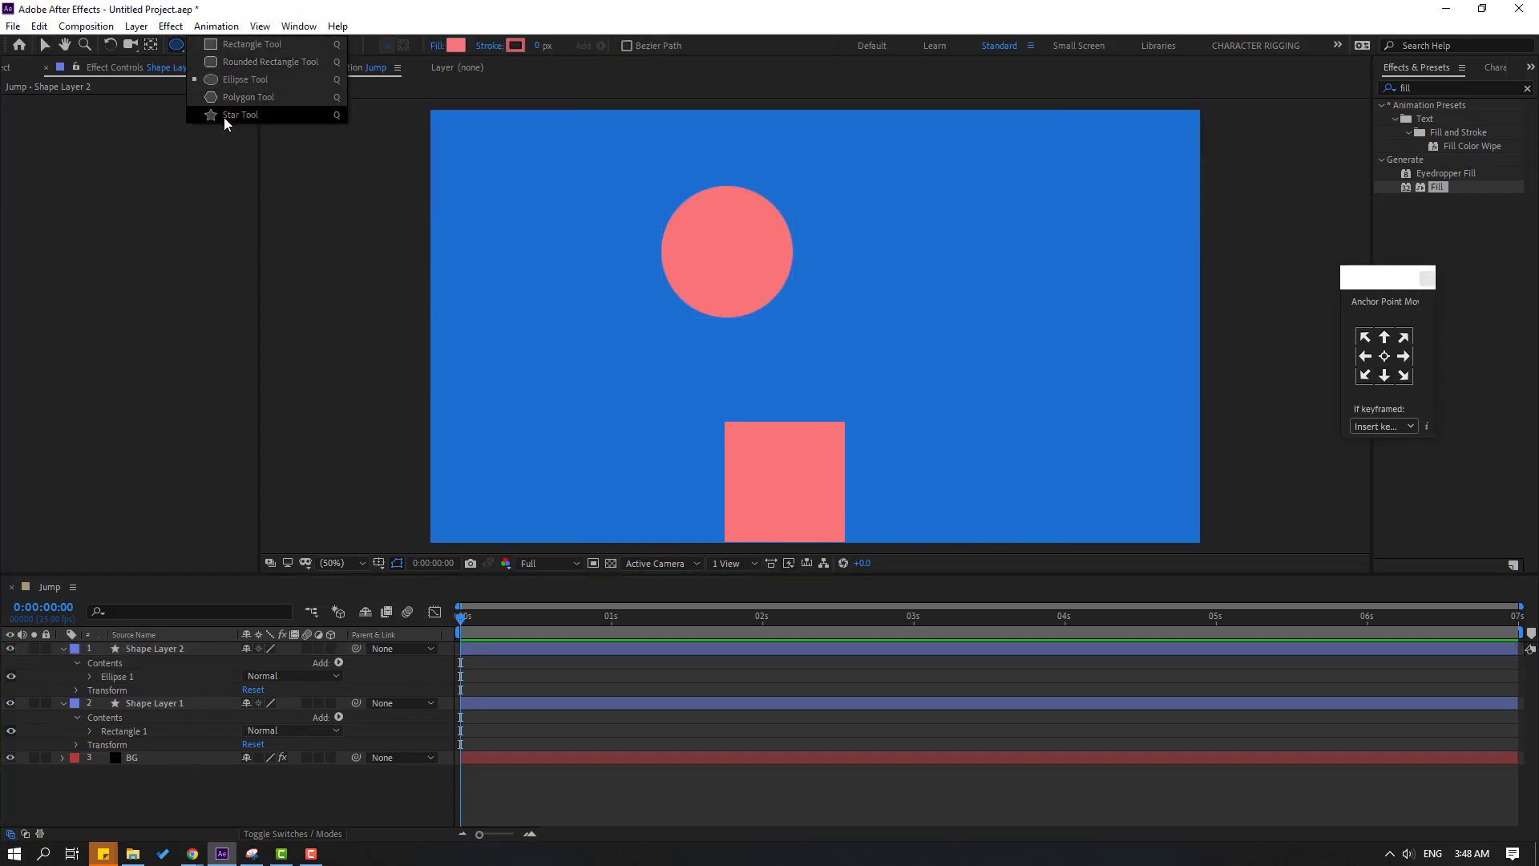
pyautogui.click(263, 113)
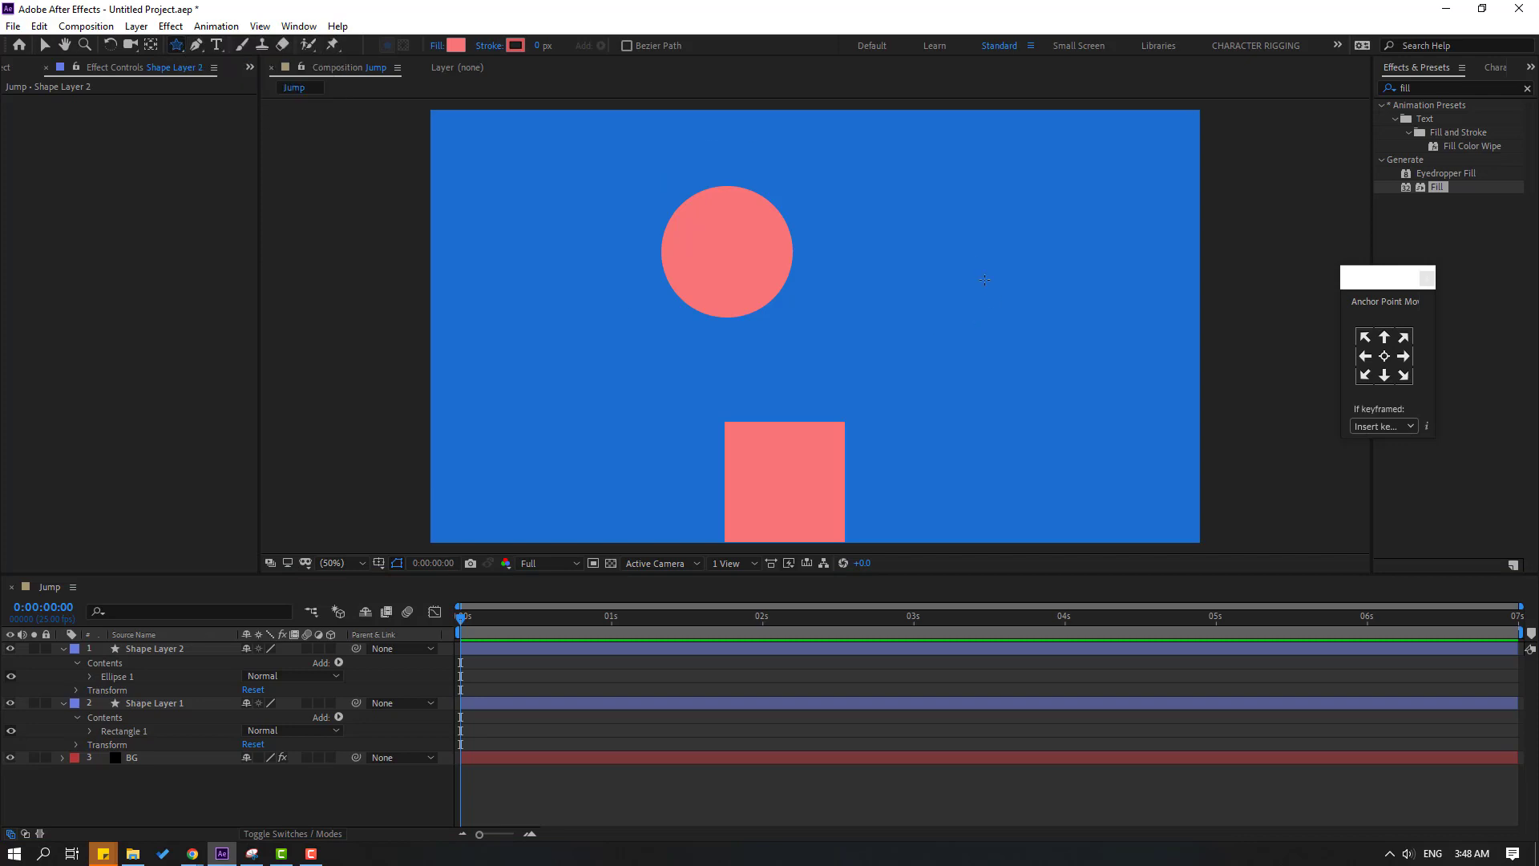
pyautogui.moveTo(930, 183)
pyautogui.mouseDown()
pyautogui.moveTo(994, 236)
pyautogui.moveTo(973, 225)
pyautogui.mouseUp()
pyautogui.click(45, 45)
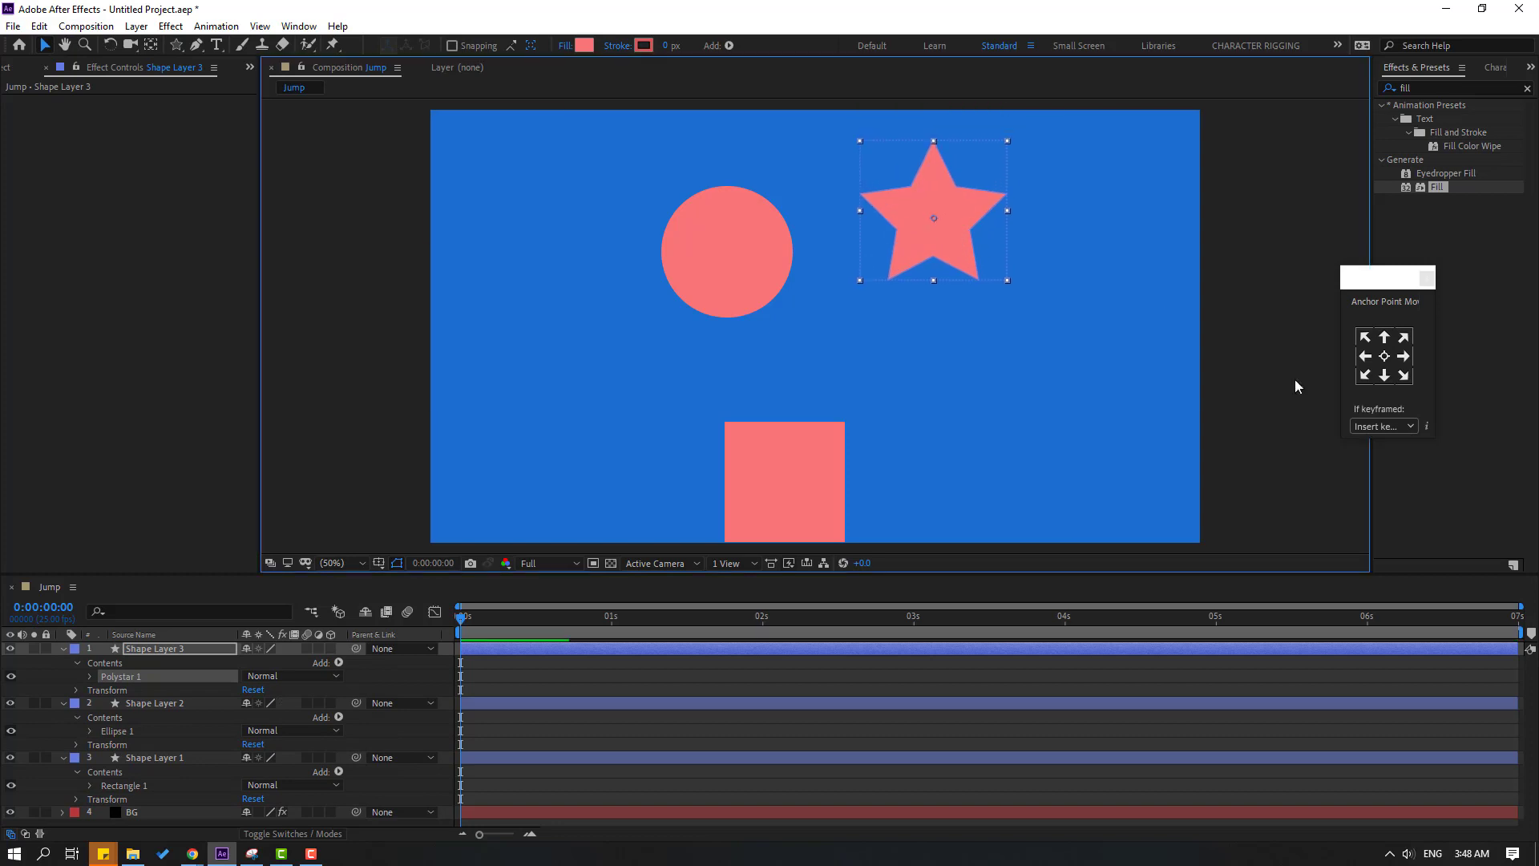
pyautogui.click(1385, 377)
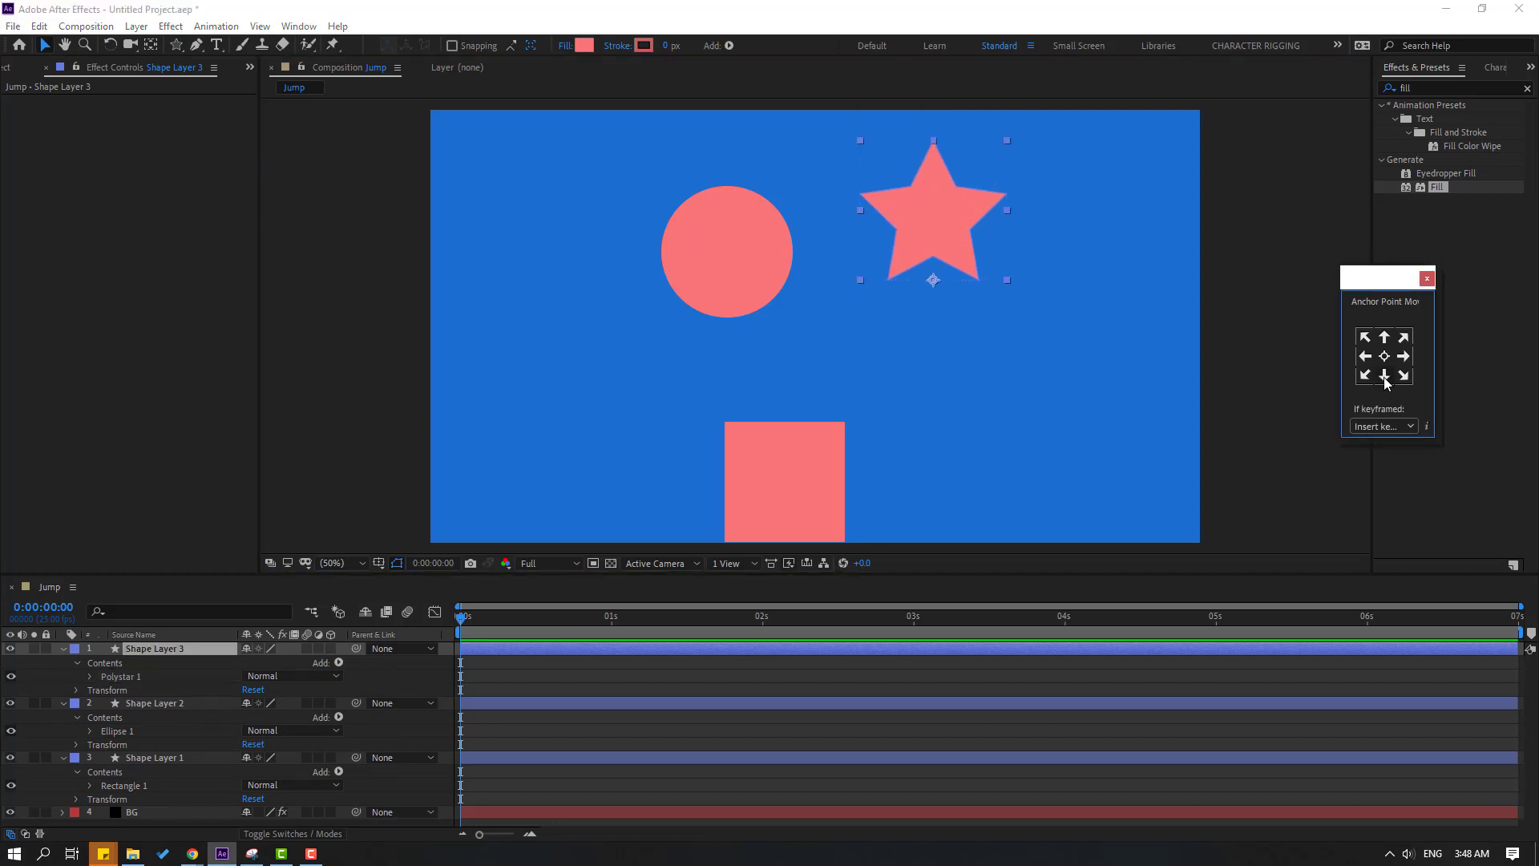
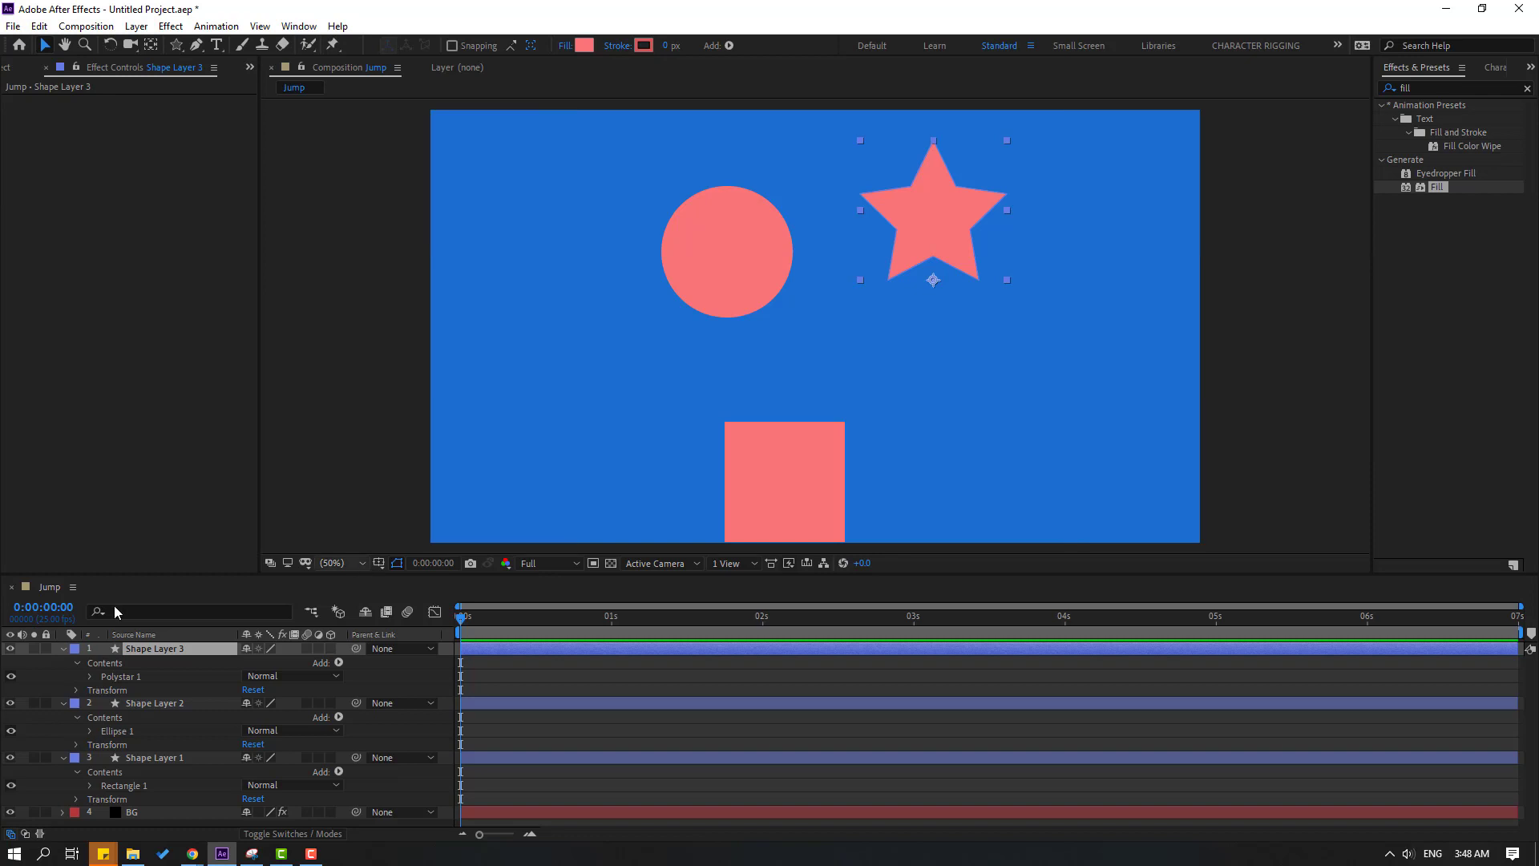
# Collapse the shape layers' properties and rename the square's layer as cube
pyautogui.click(63, 648)
pyautogui.click(63, 676)
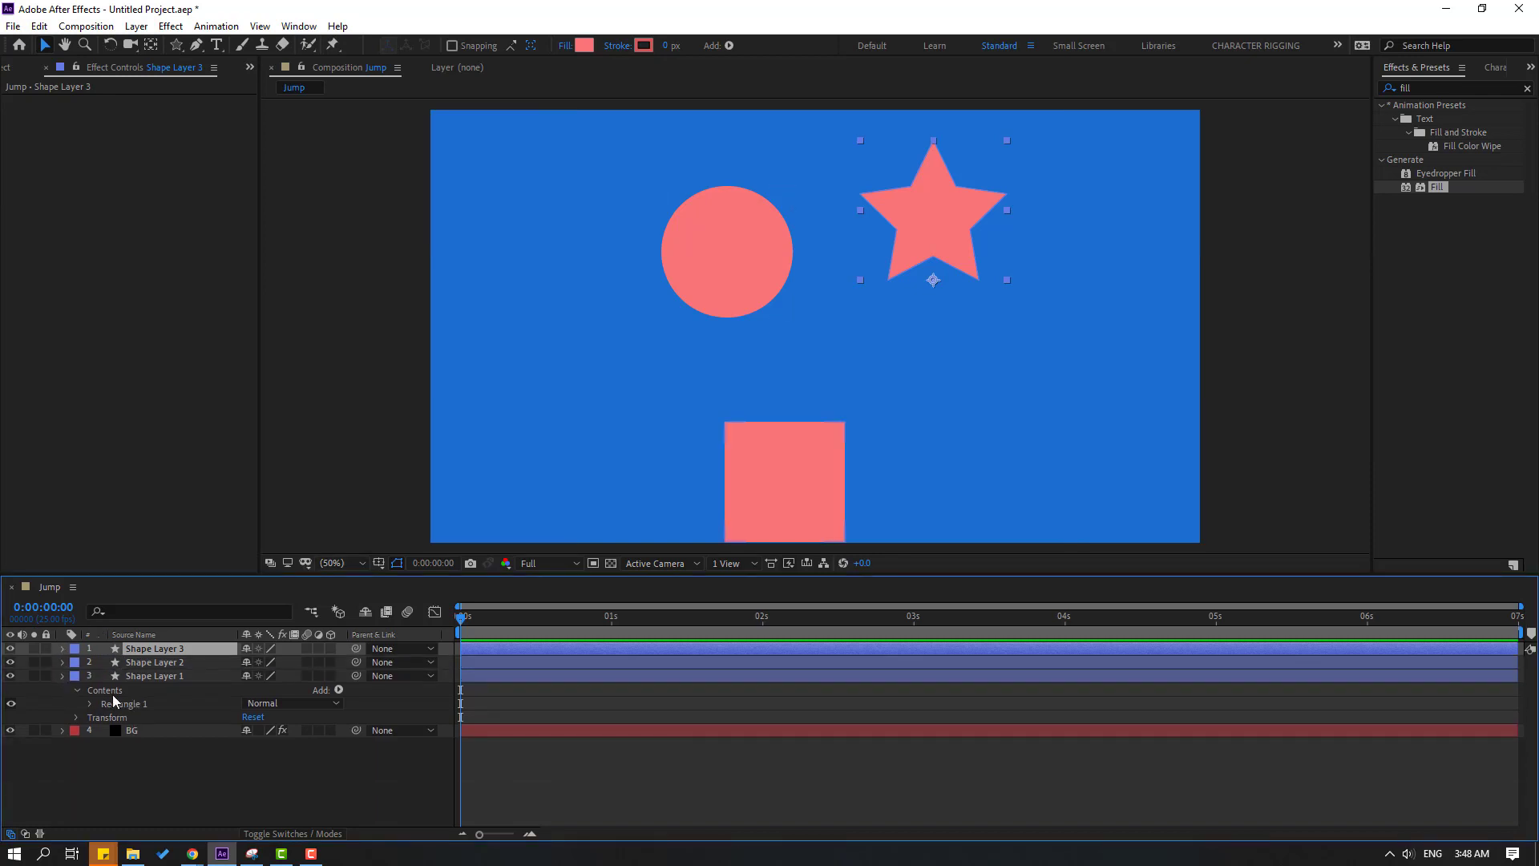
pyautogui.click(153, 675)
pyautogui.press('Return')
pyautogui.write('cube')
pyautogui.press('Return')
# Rename the circle's layer as sphera and the star's layer as star
pyautogui.click(131, 661)
pyautogui.press('Return')
pyautogui.write('sphera')
pyautogui.press('Return')
pyautogui.click(151, 649)
pyautogui.press('Return')
pyautogui.write('star')
# Fill the star, sphera and cube shapes with off-white FFF8F3, sampled from the reference image in the Snipping Tool
pyautogui.moveTo(143, 709); pyautogui.dragTo(173, 664)
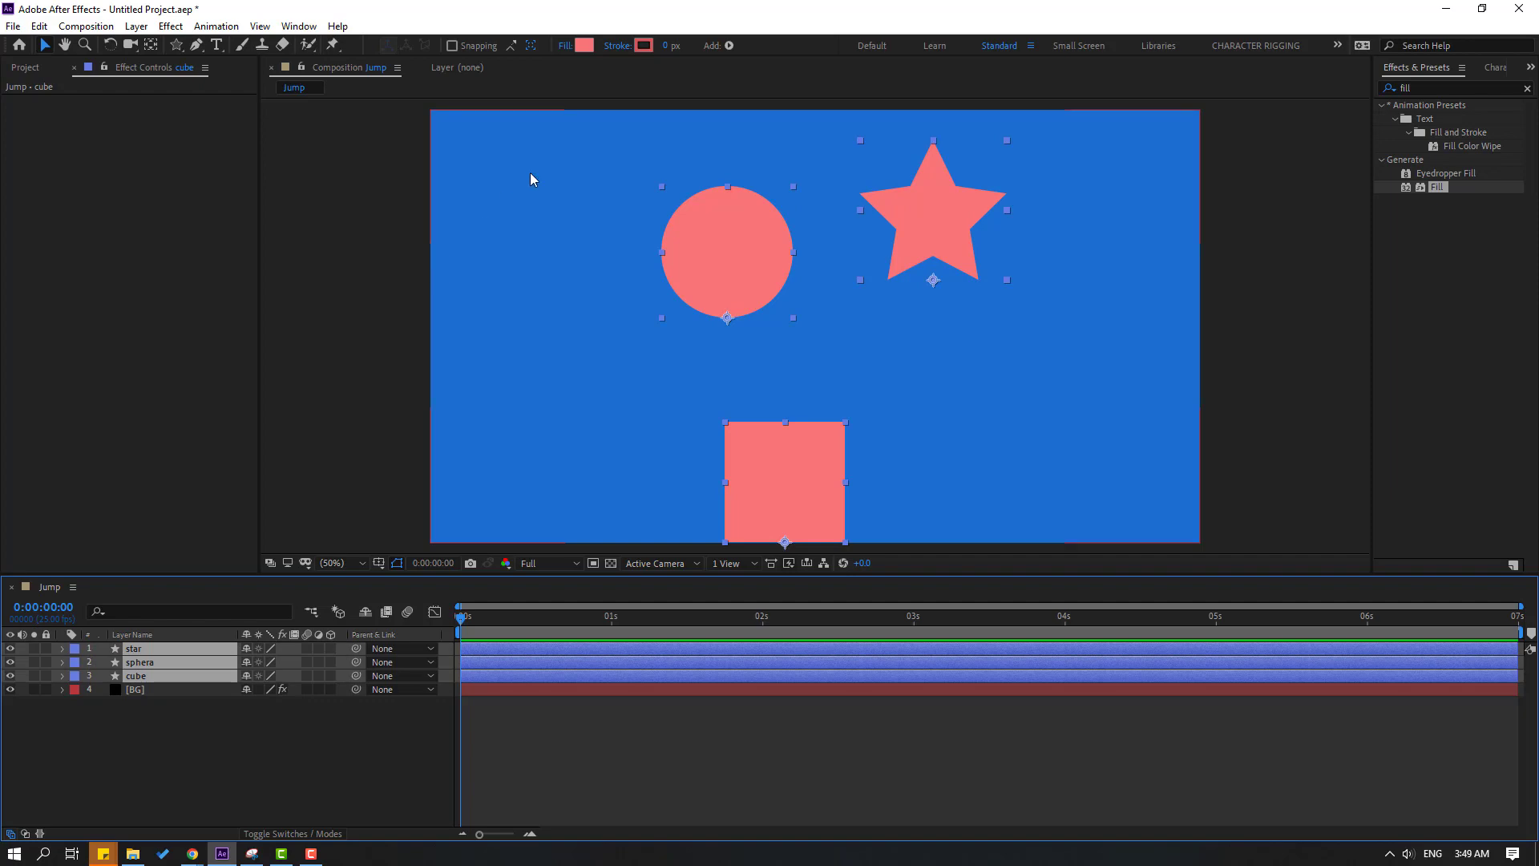
pyautogui.click(584, 45)
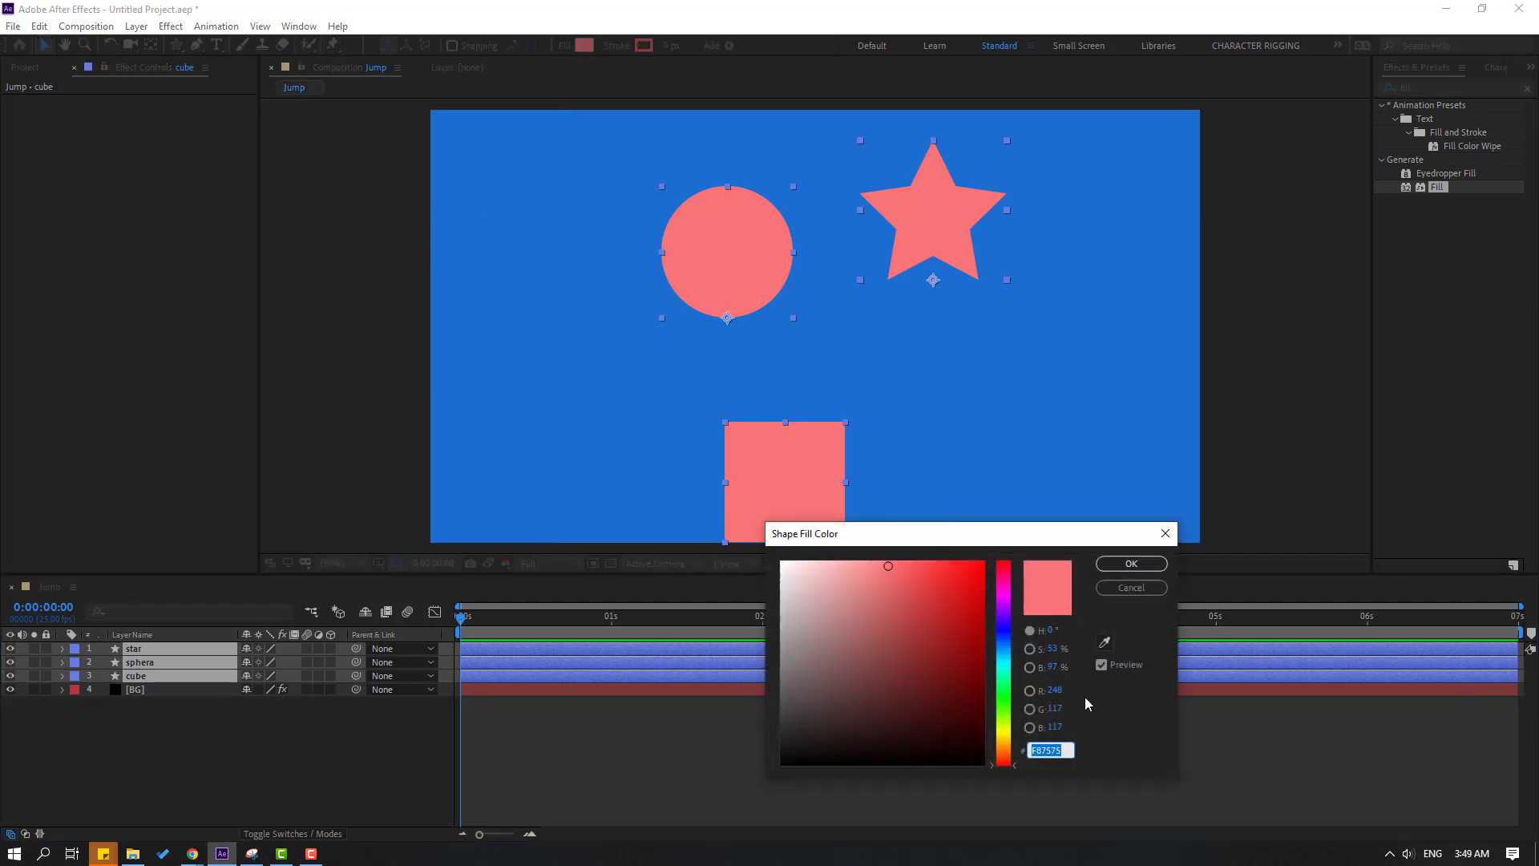
pyautogui.click(1105, 643)
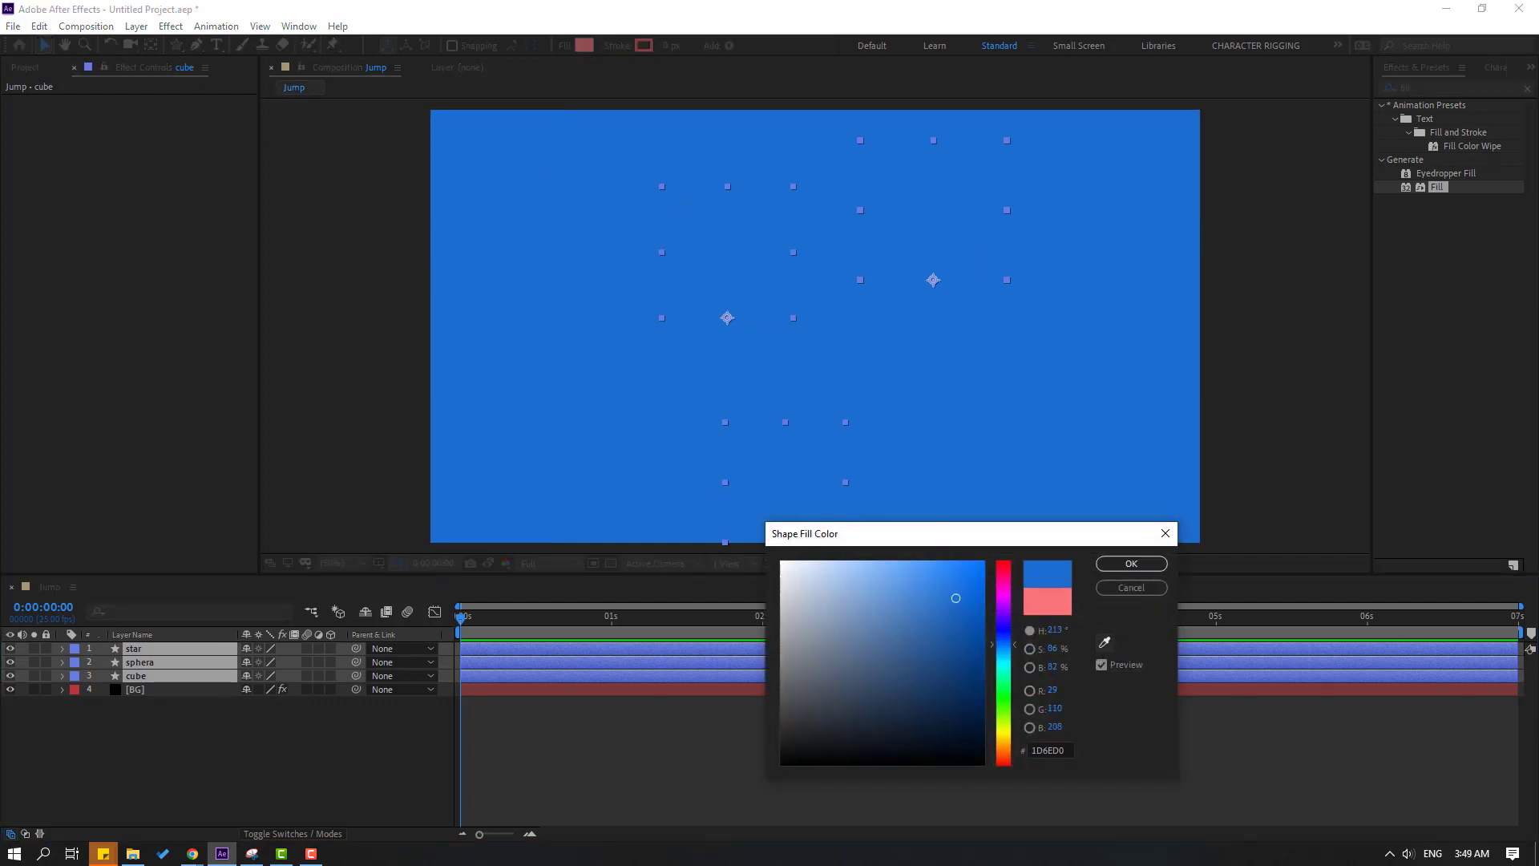
pyautogui.click(252, 854)
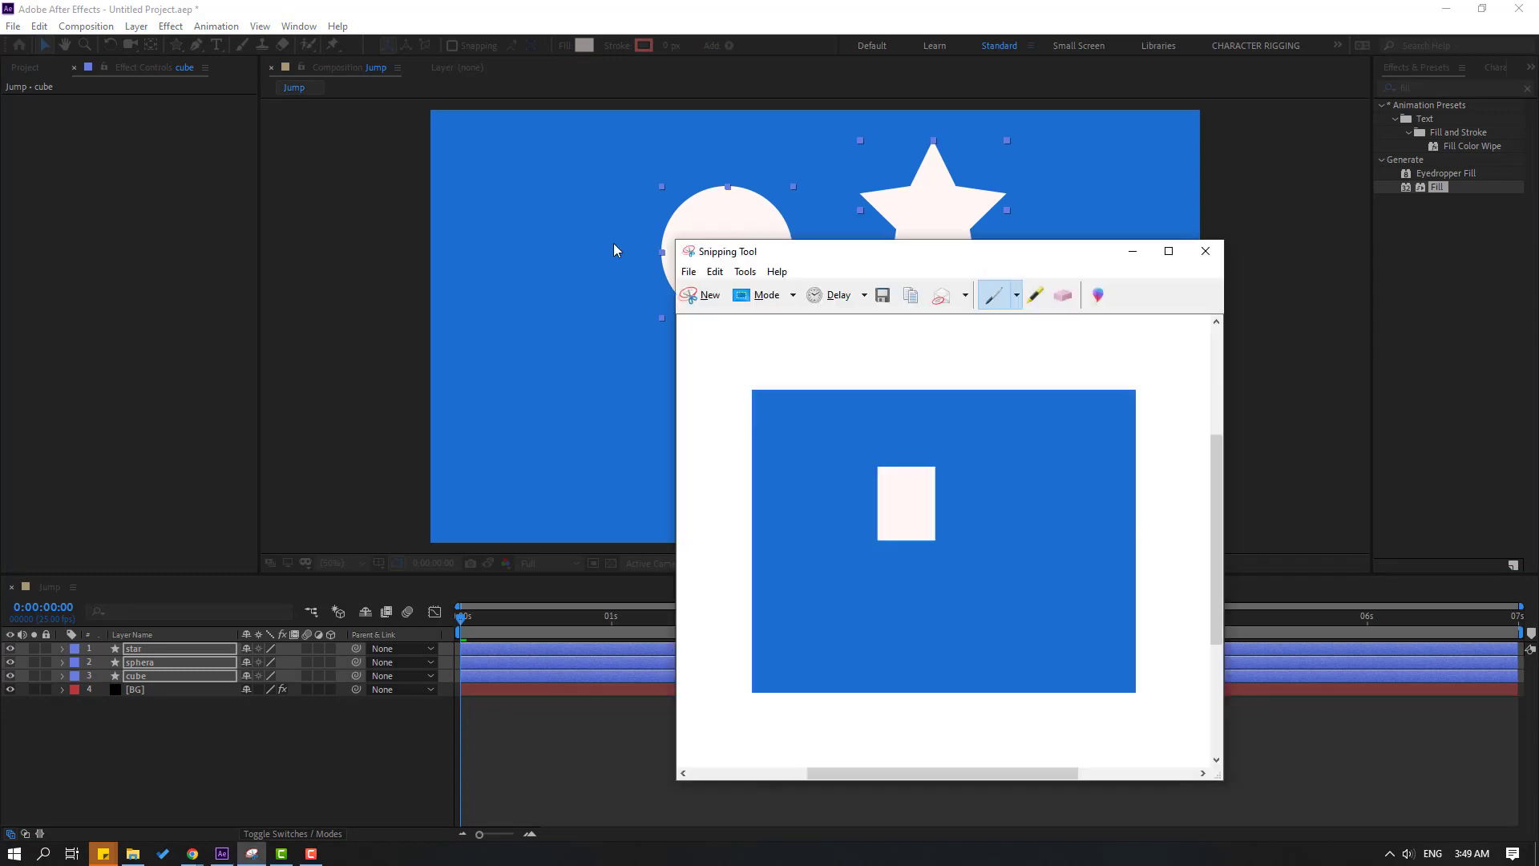
pyautogui.moveTo(826, 245); pyautogui.dragTo(359, 157)
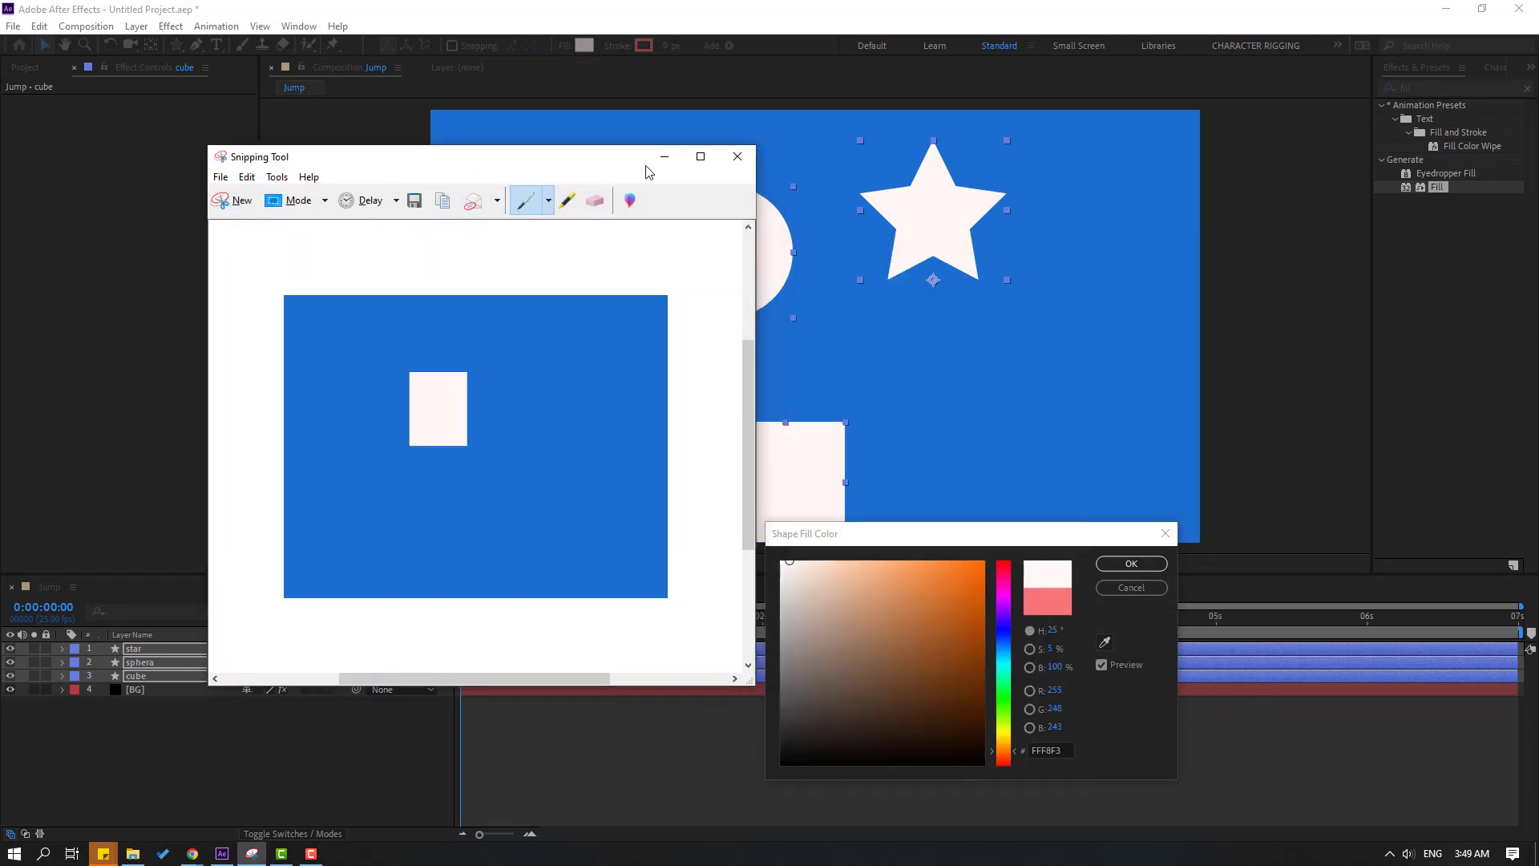
pyautogui.click(664, 156)
pyautogui.moveTo(906, 534); pyautogui.dragTo(957, 282)
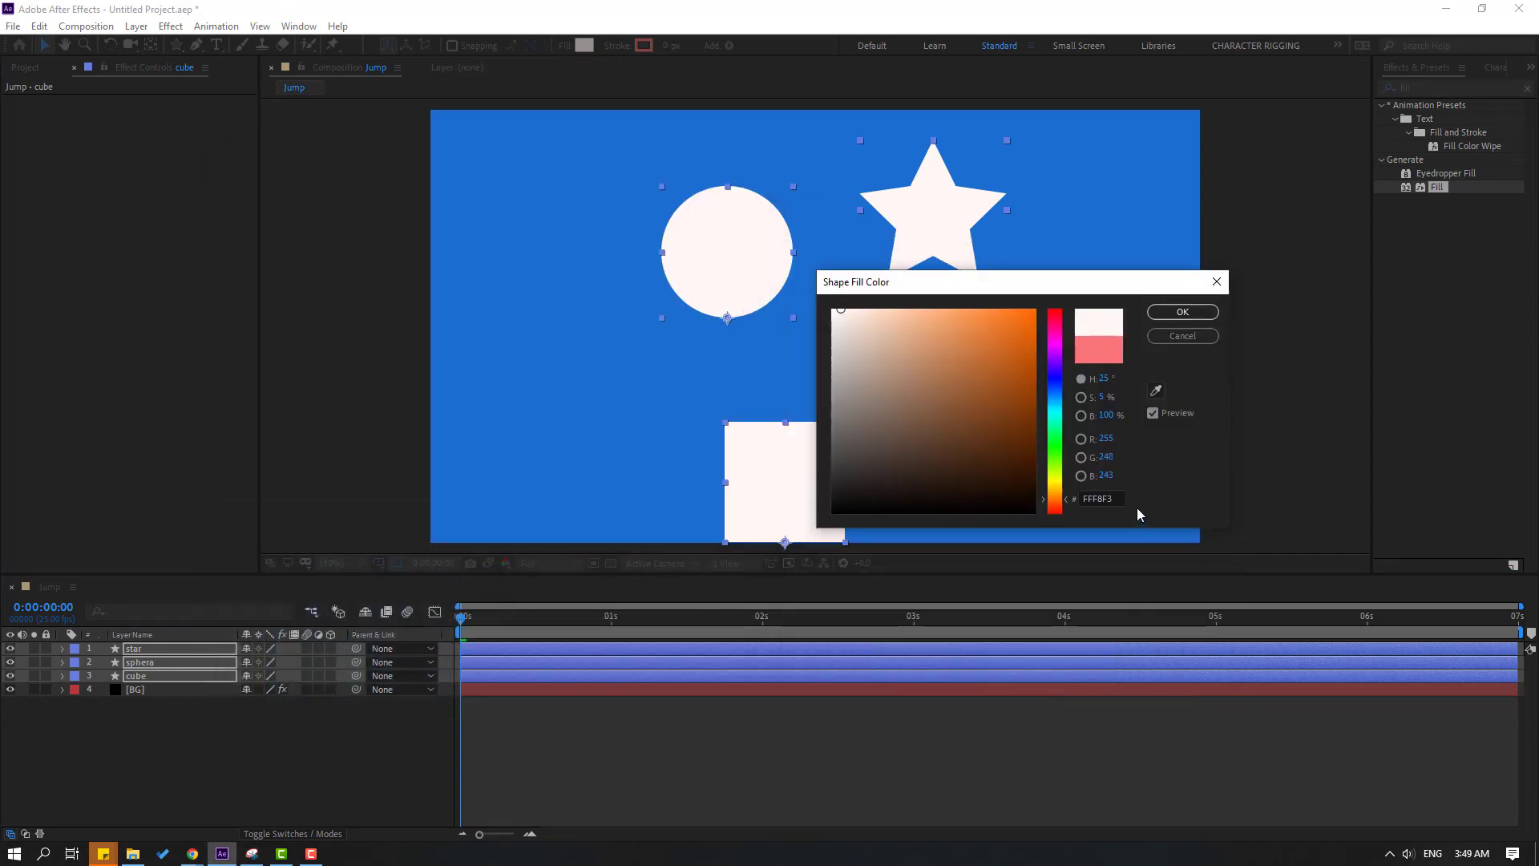
pyautogui.click(1101, 500)
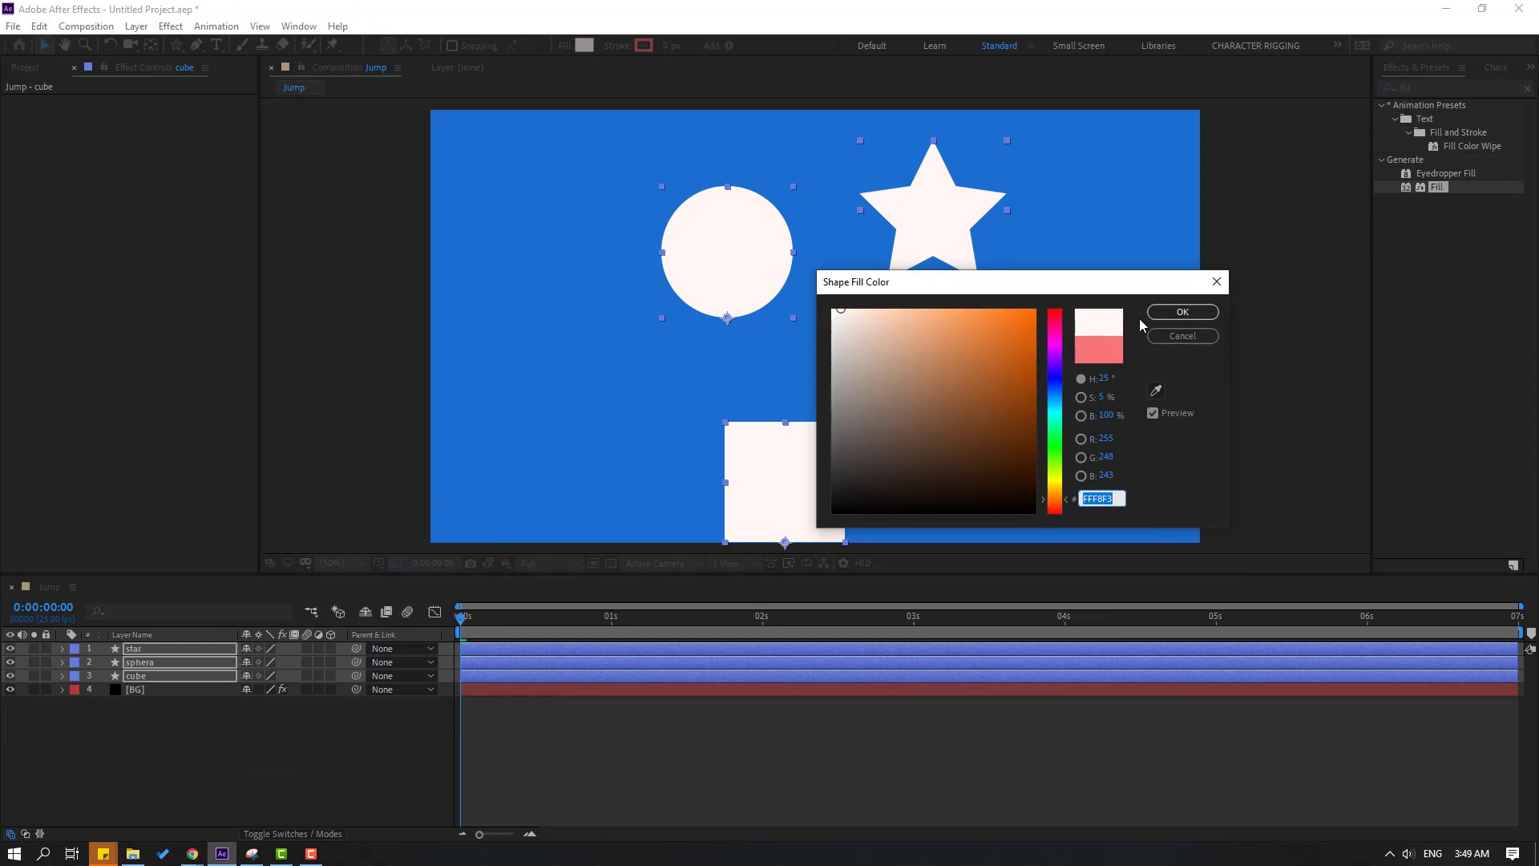
pyautogui.click(1180, 312)
pyautogui.click(309, 777)
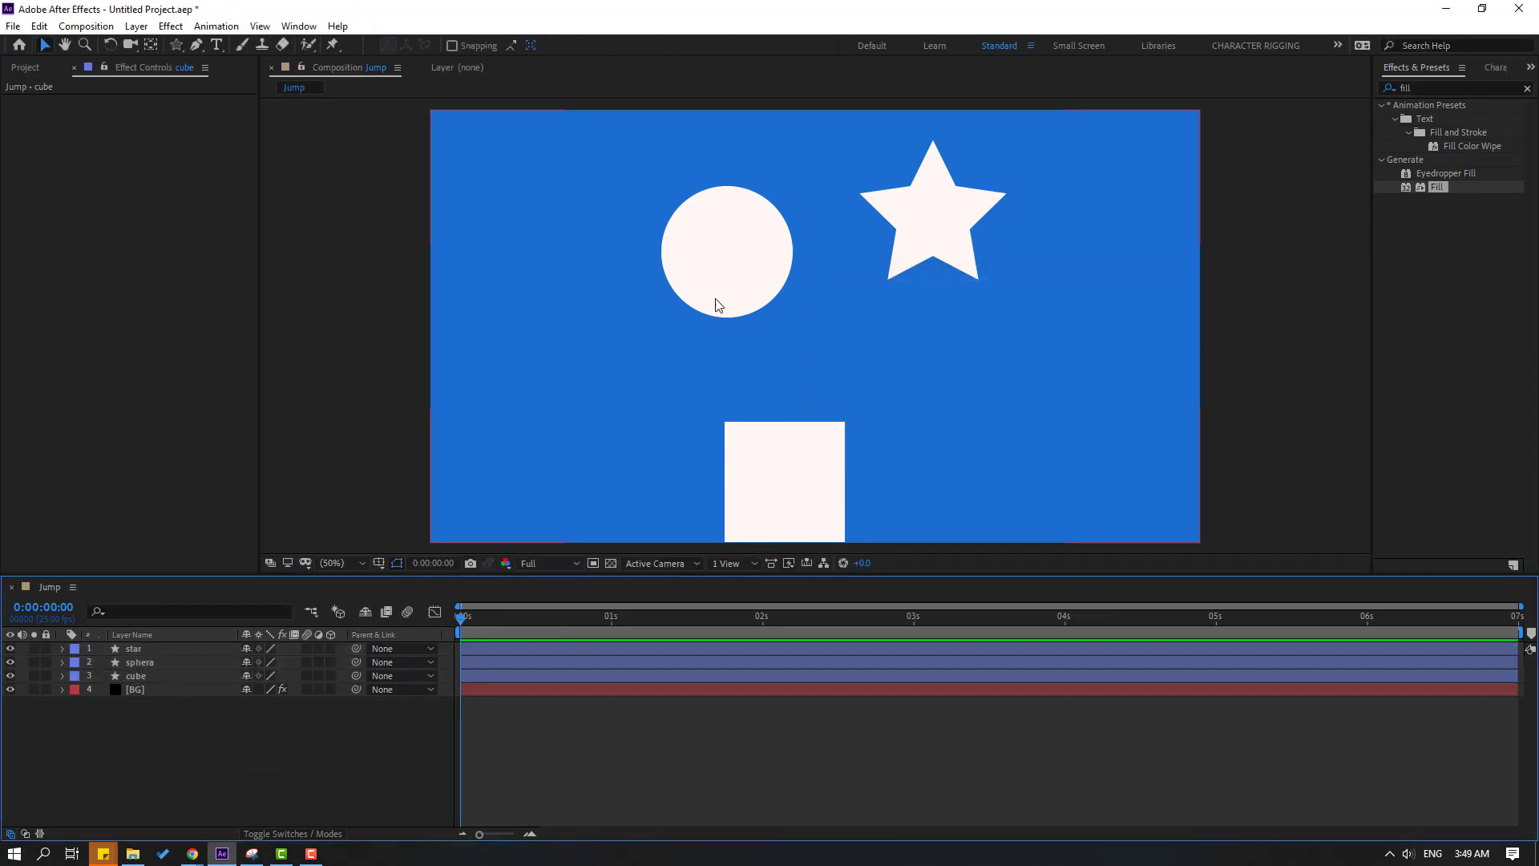
# Move the circle and star down over the square with their bottoms on the frame's lower edge, and hide both layers
pyautogui.click(722, 285)
pyautogui.moveTo(754, 279); pyautogui.dragTo(812, 502)
pyautogui.moveTo(930, 248); pyautogui.dragTo(797, 506)
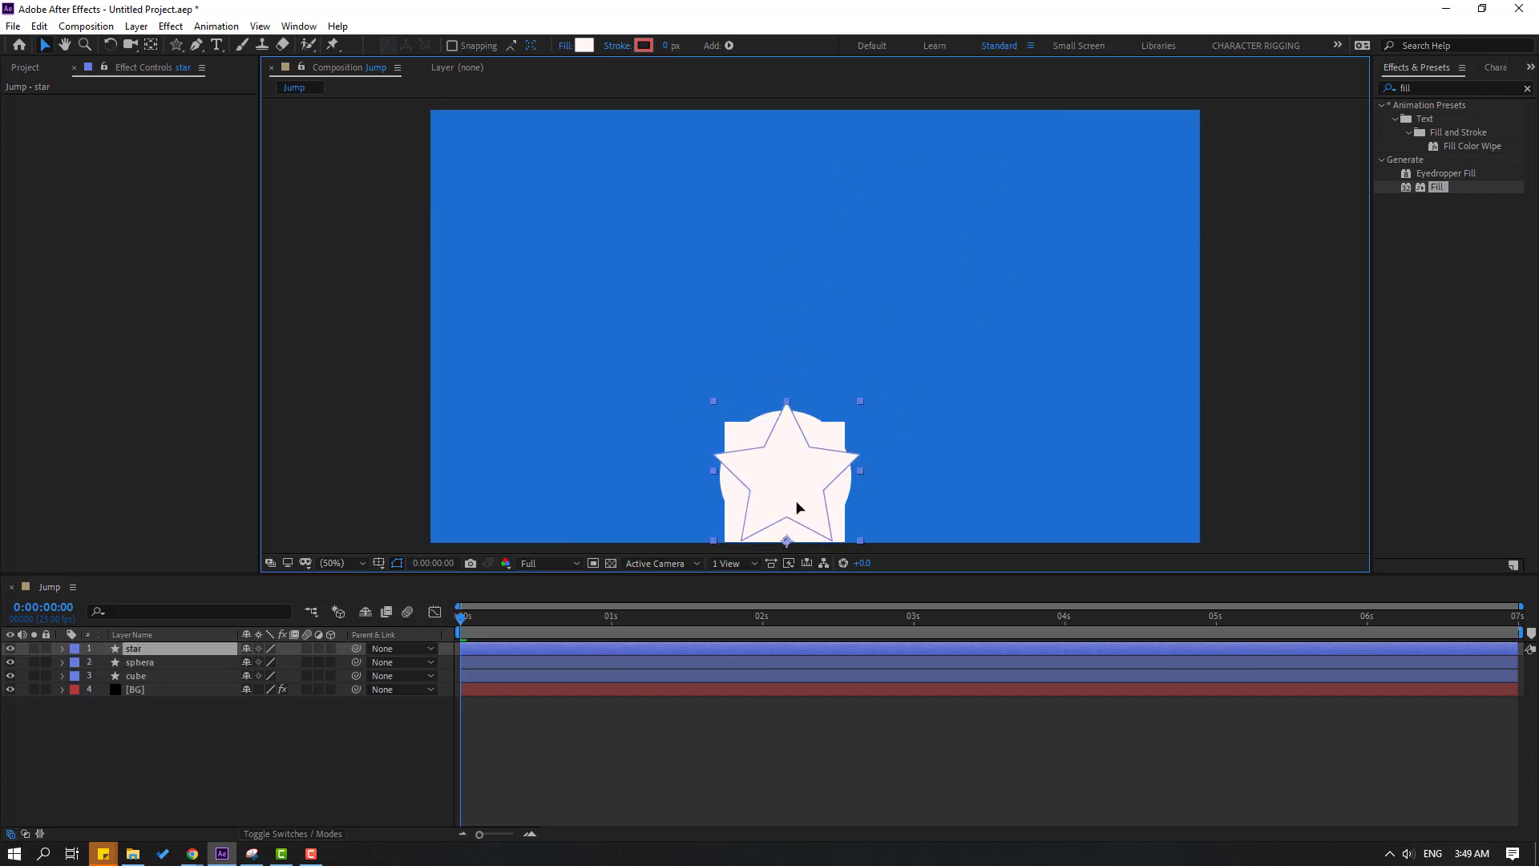
pyautogui.press('Return')
pyautogui.click(80, 780)
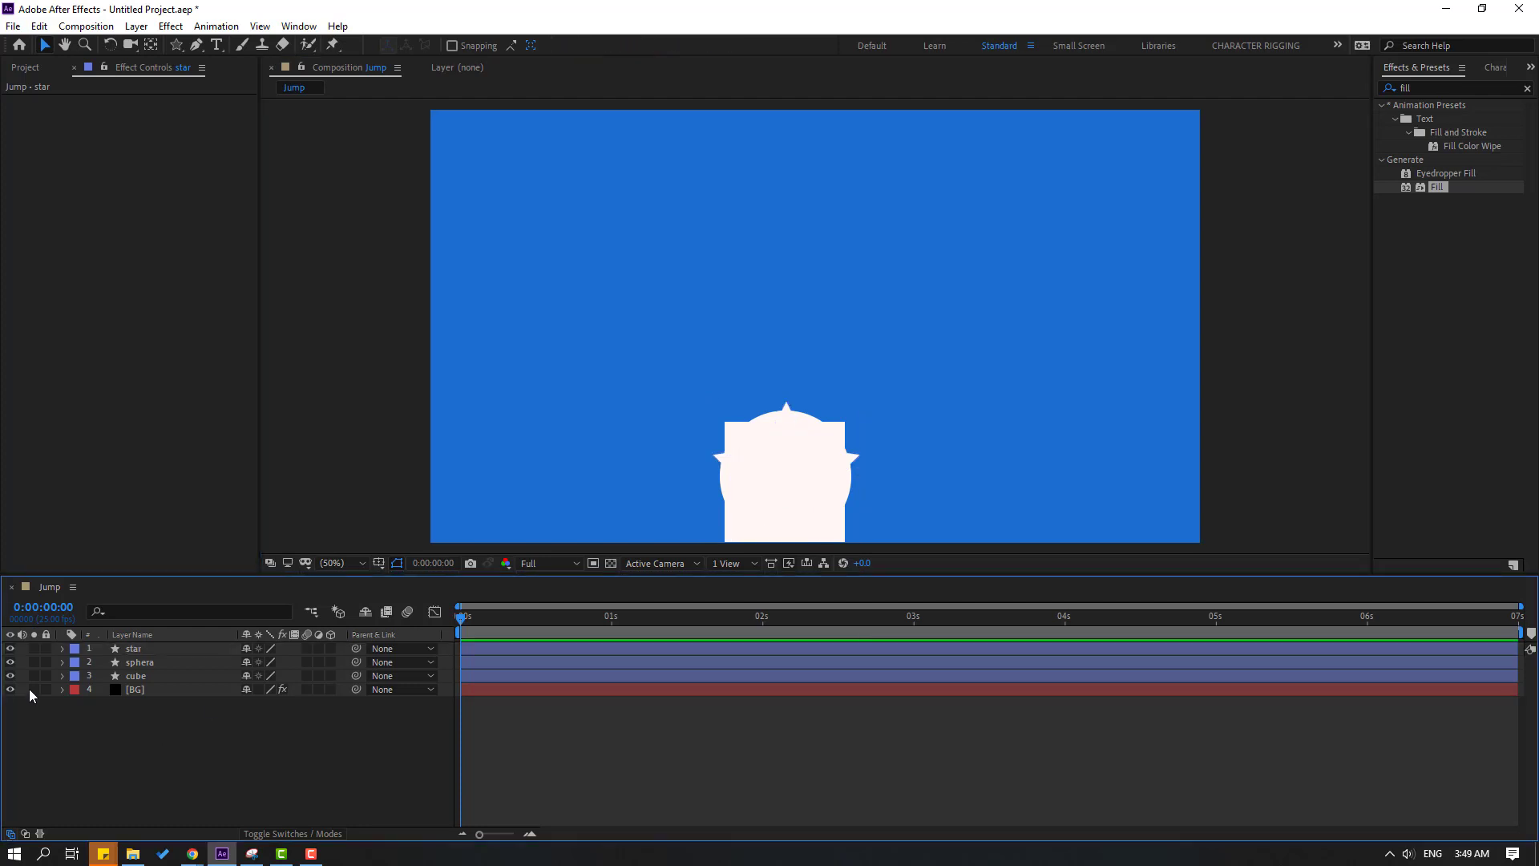
pyautogui.click(10, 662)
pyautogui.click(9, 647)
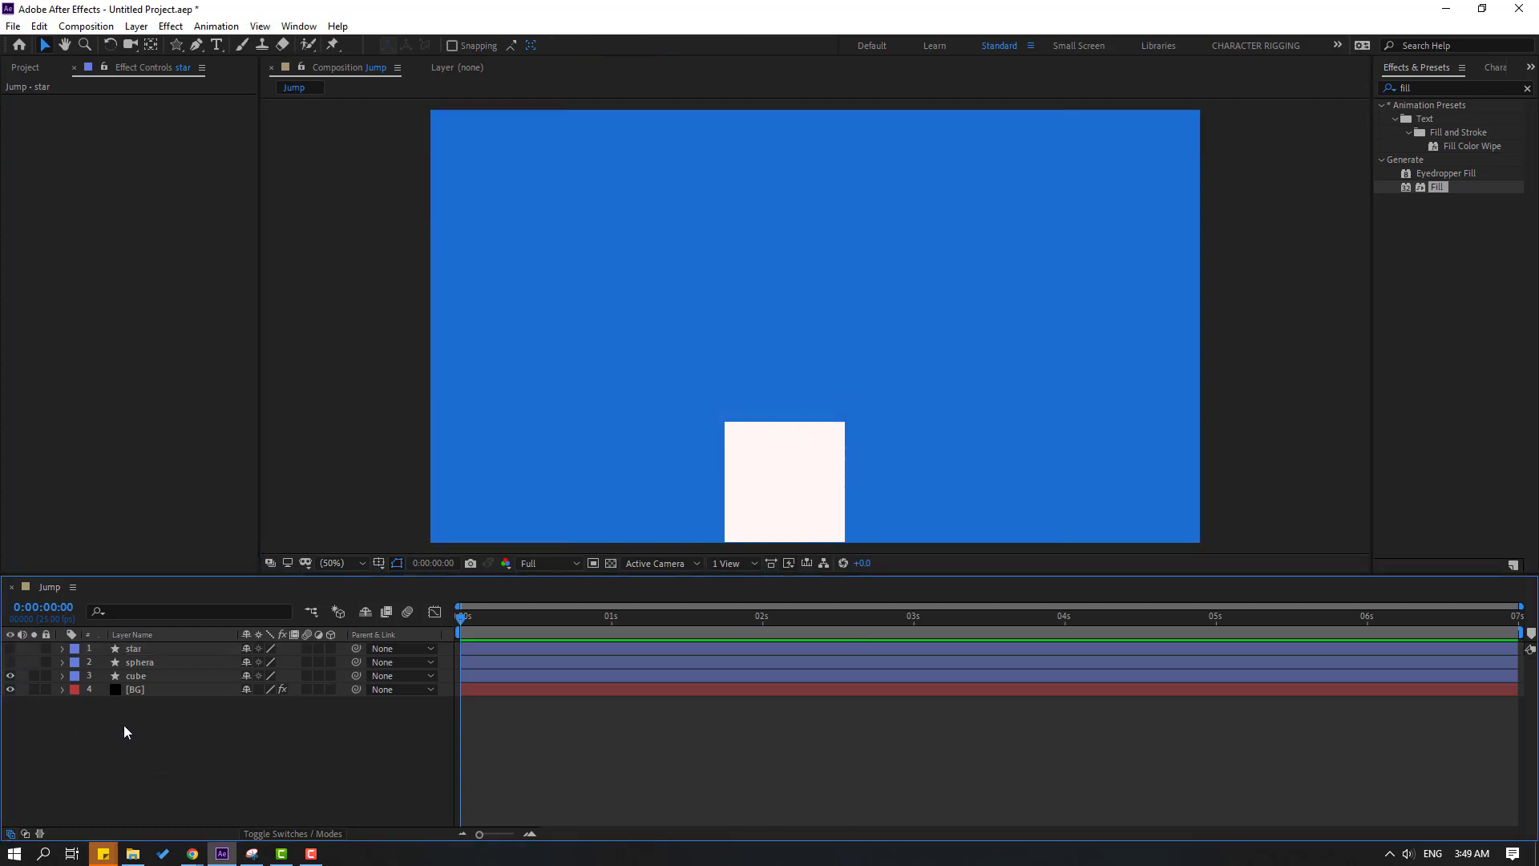
# Keyframe the cube's Position at 0:00:00:00, and raise the cube to a Y value of 427 at frame 10
pyautogui.click(130, 675)
pyautogui.press('p')
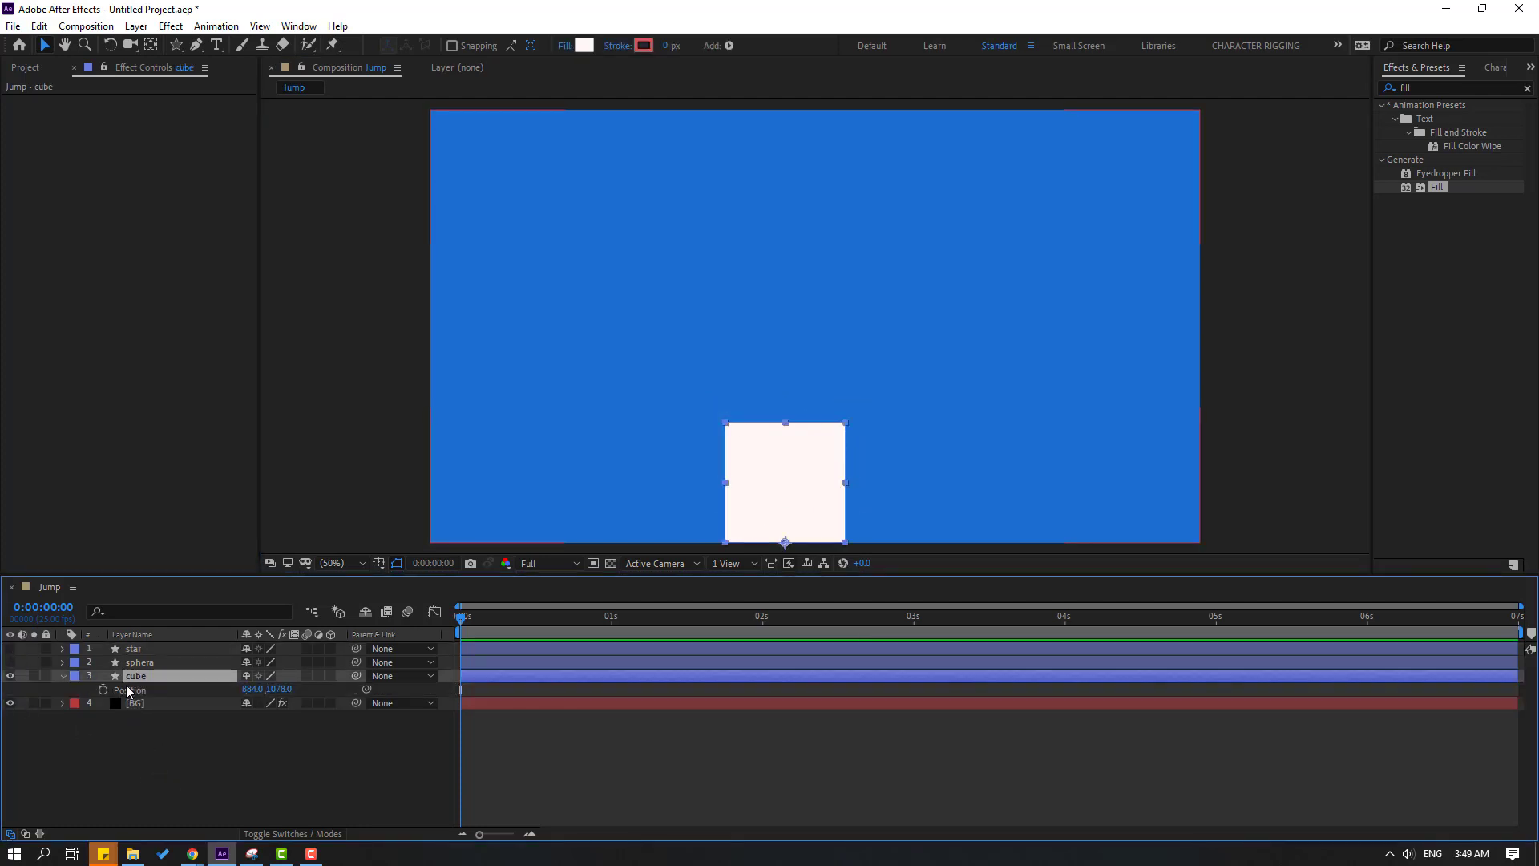
pyautogui.click(103, 690)
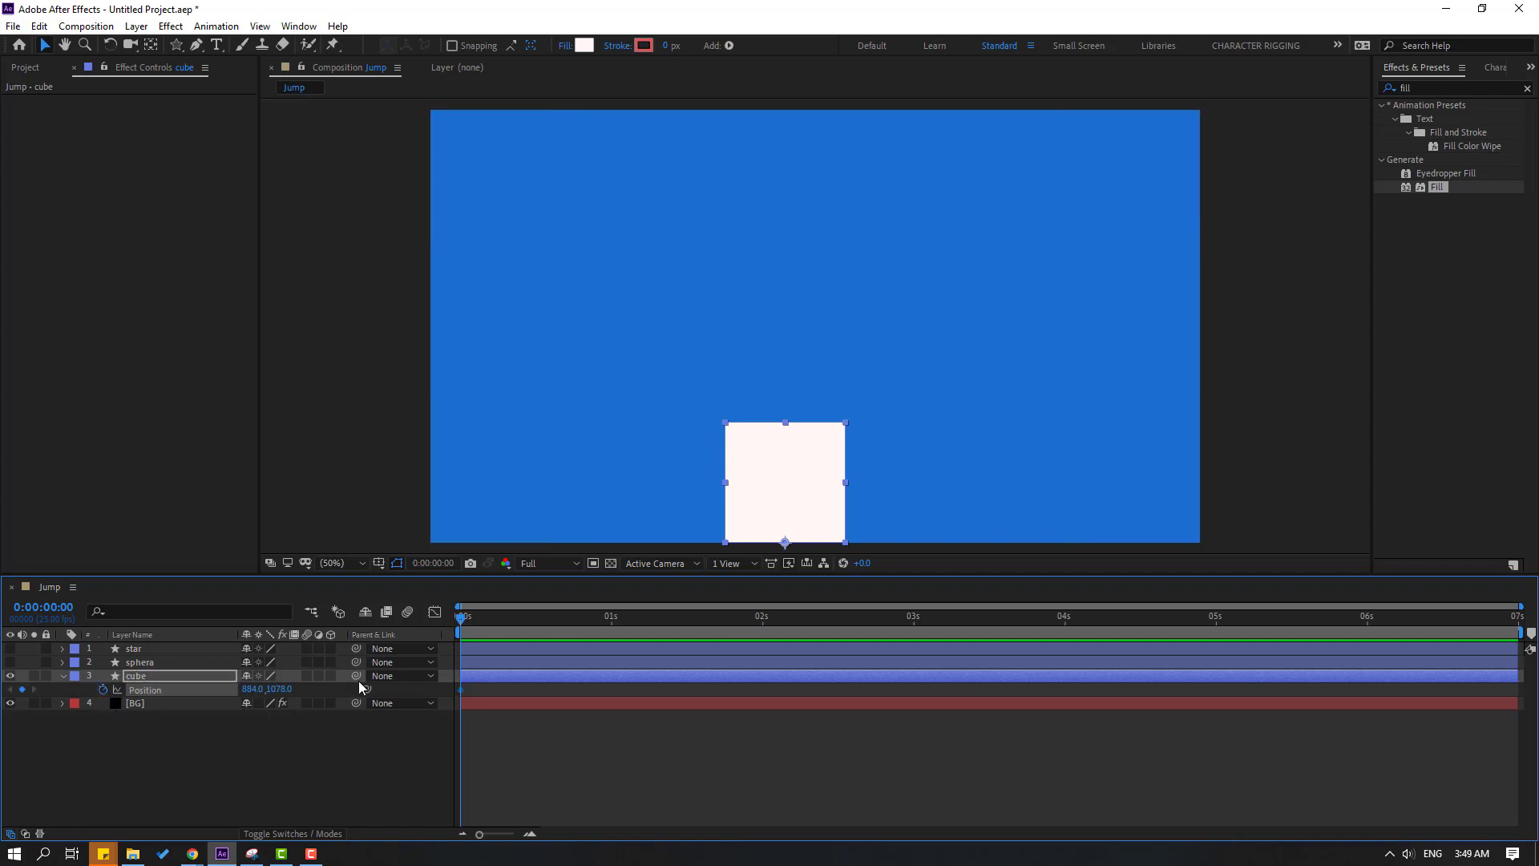
pyautogui.click(436, 562)
pyautogui.write('+')
pyautogui.write('10')
pyautogui.click(784, 461)
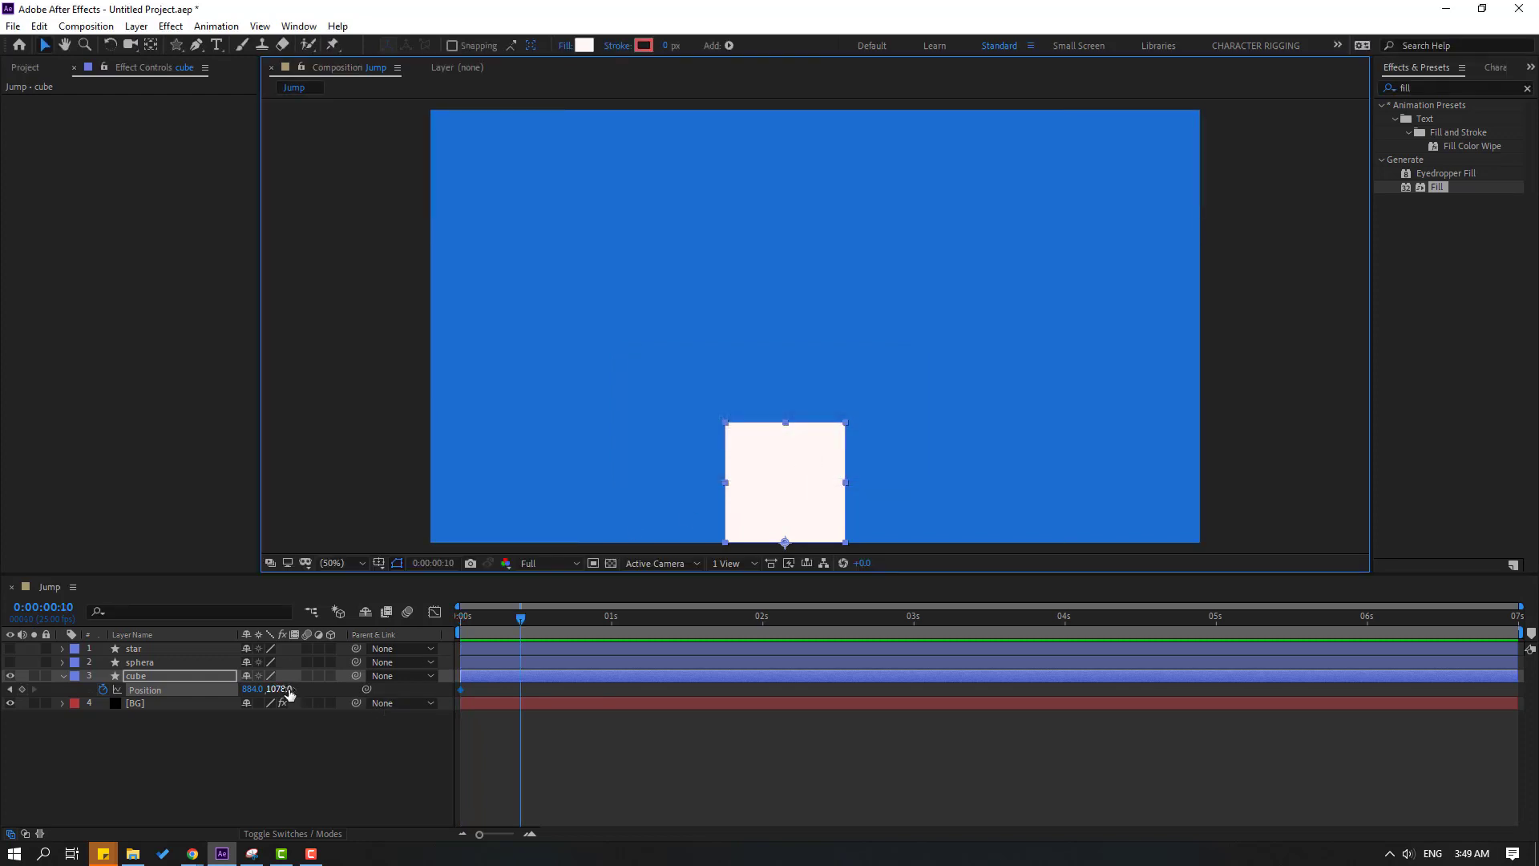
pyautogui.moveTo(290, 694); pyautogui.dragTo(124, 704)
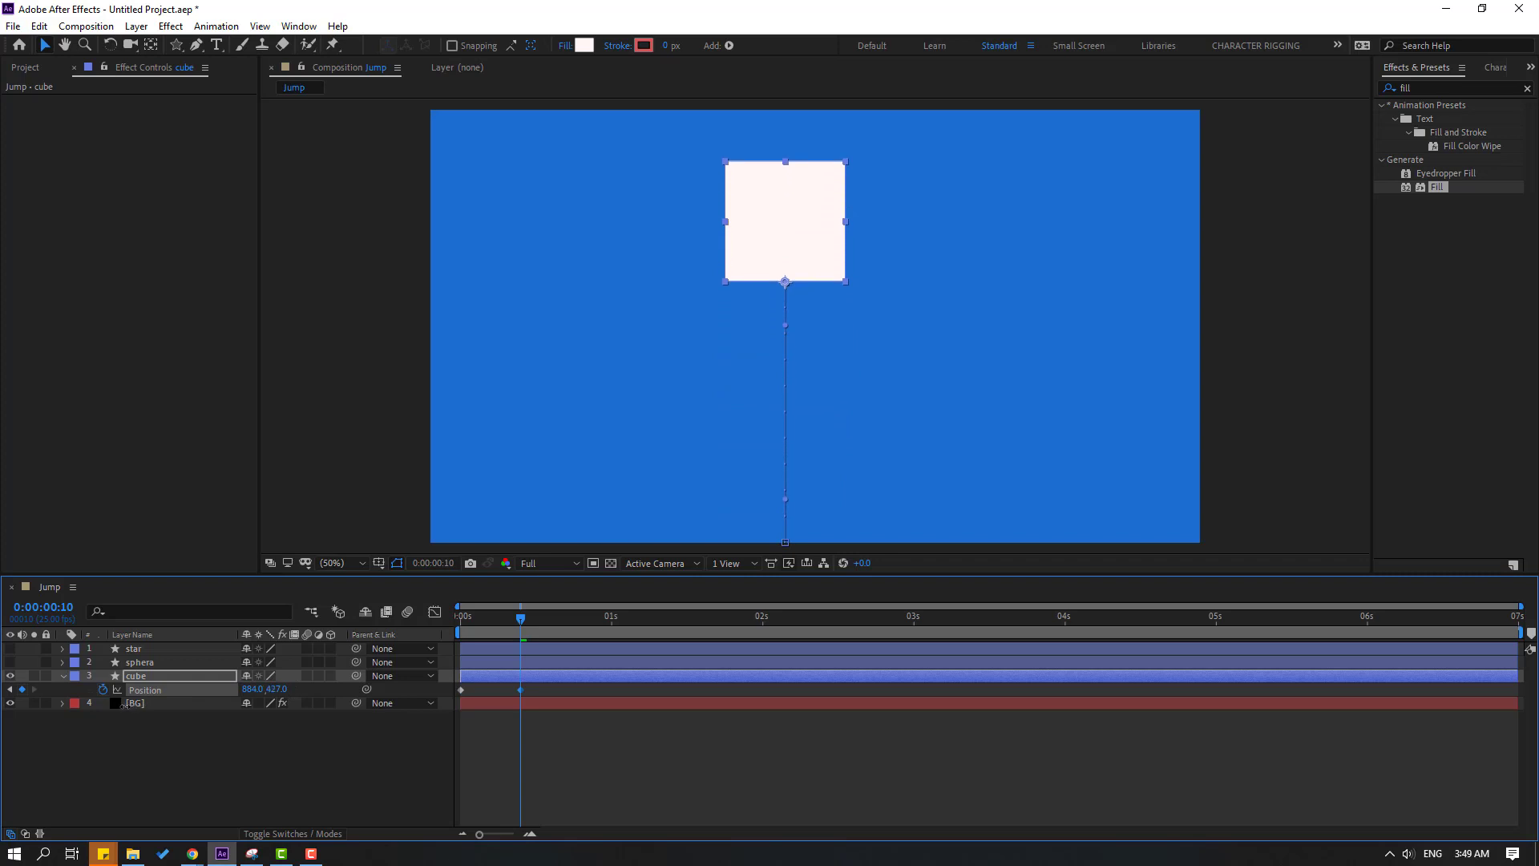
# Advance the current time by 10 frames and paste a copy of the cube's first Position keyframe there
pyautogui.click(444, 563)
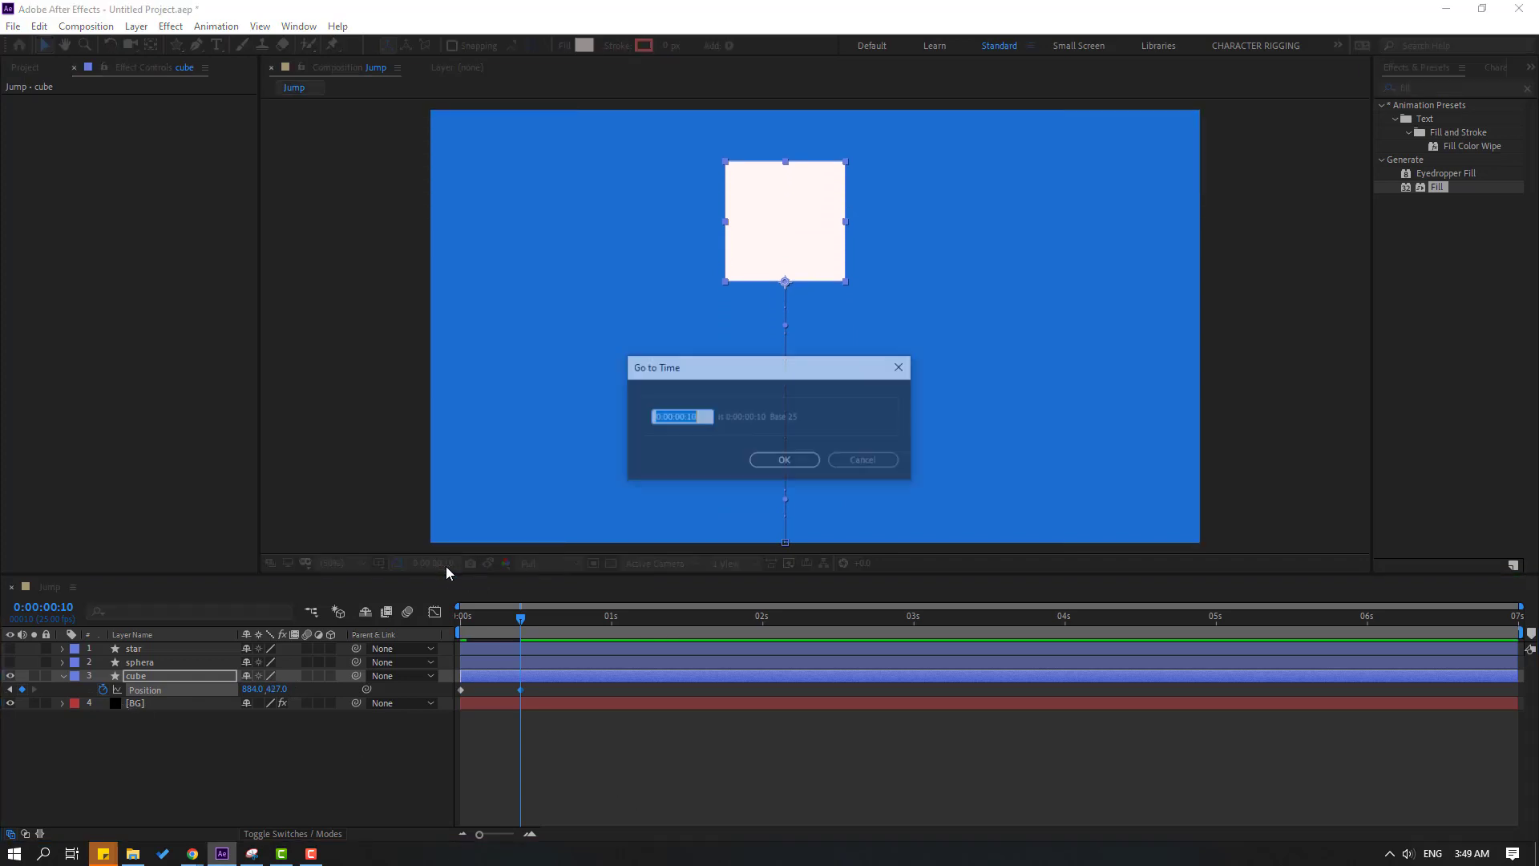
pyautogui.write('+')
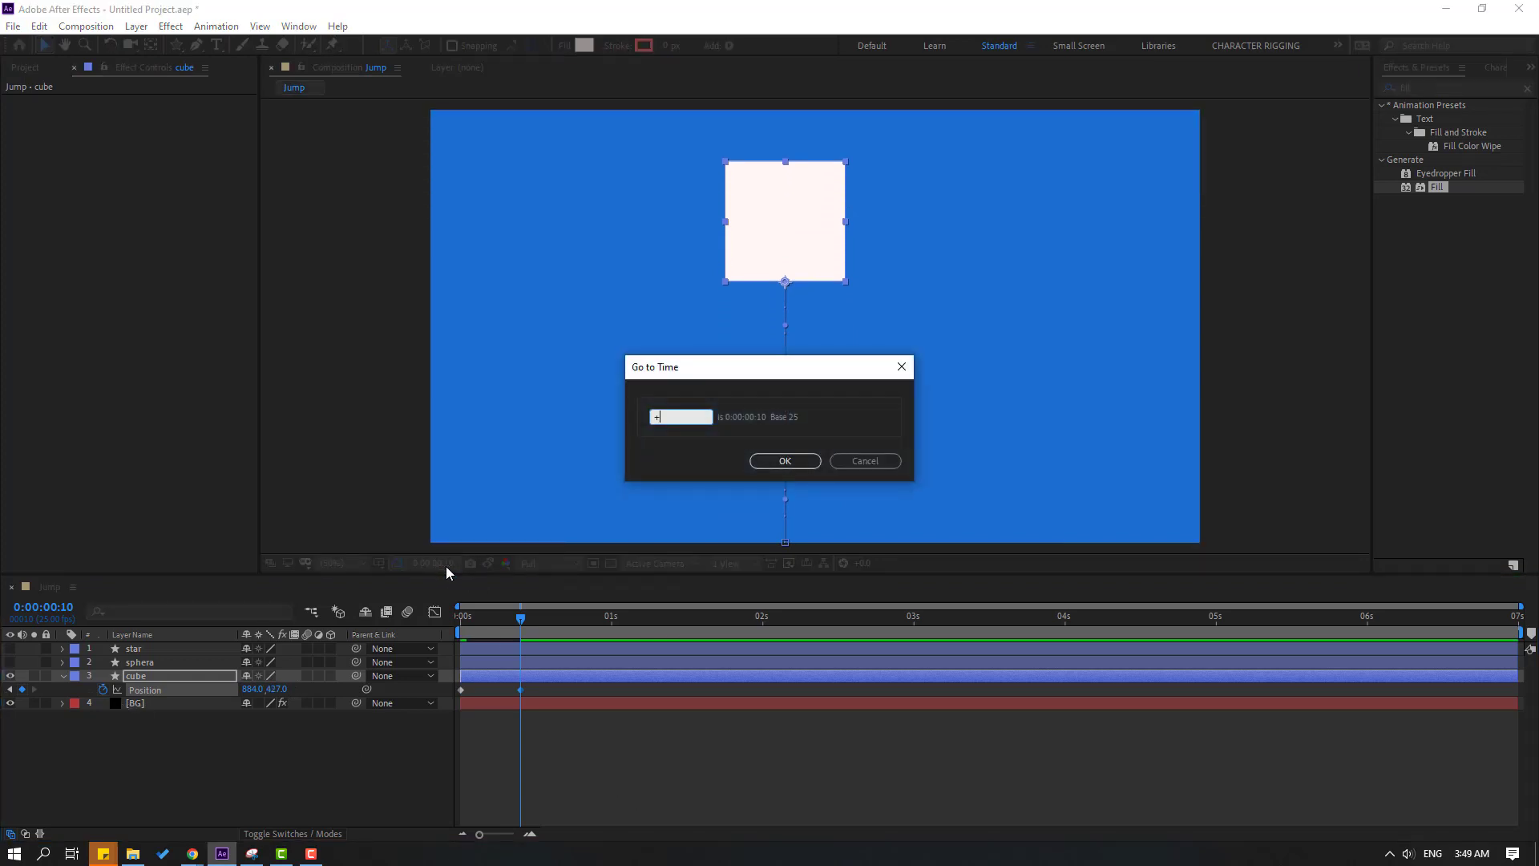
pyautogui.write('10')
pyautogui.click(781, 461)
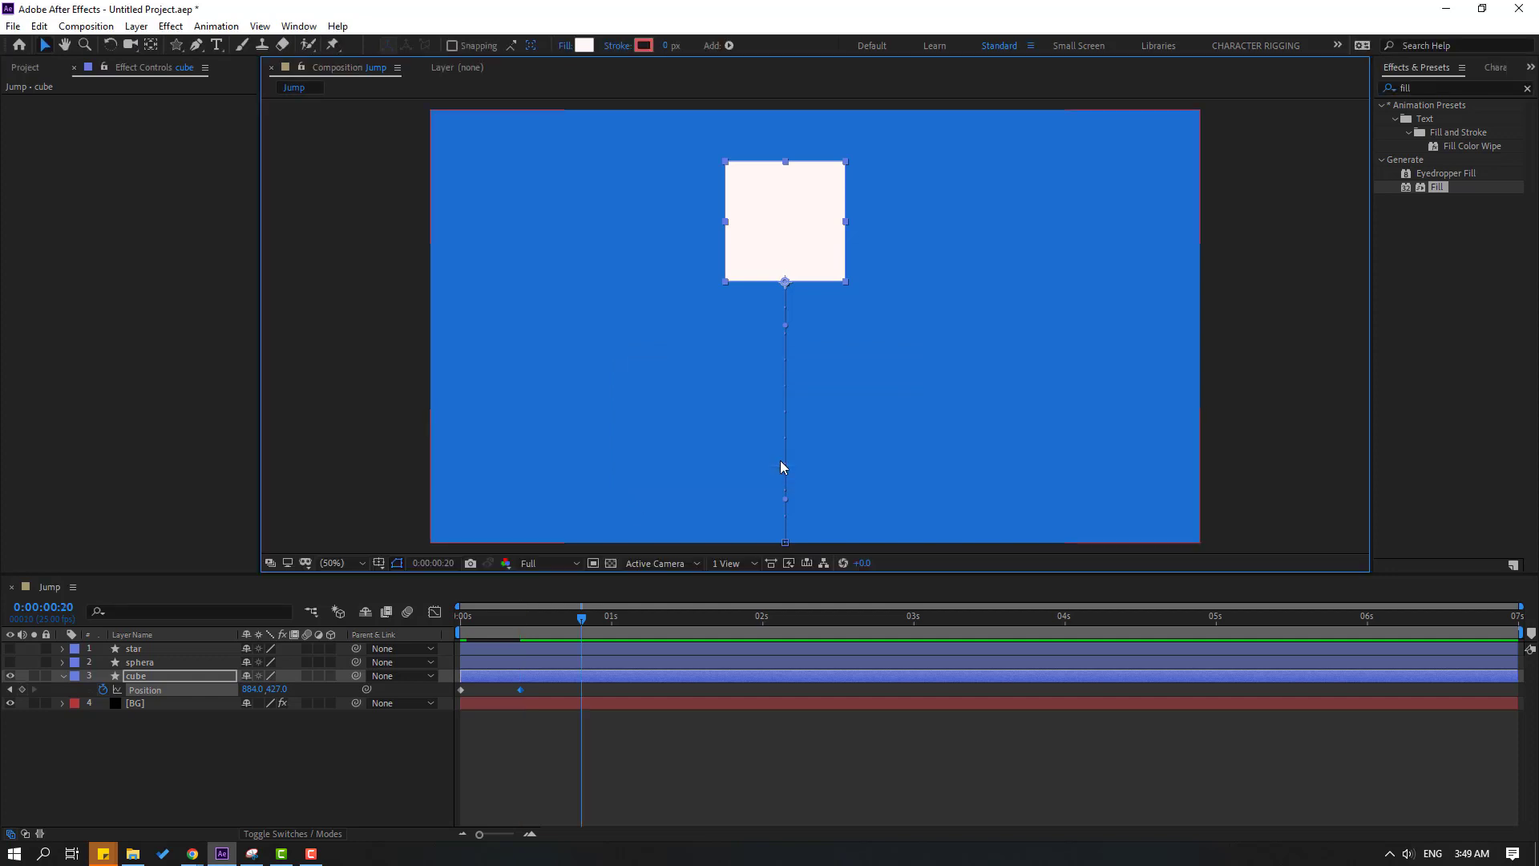
pyautogui.moveTo(485, 686); pyautogui.dragTo(440, 739)
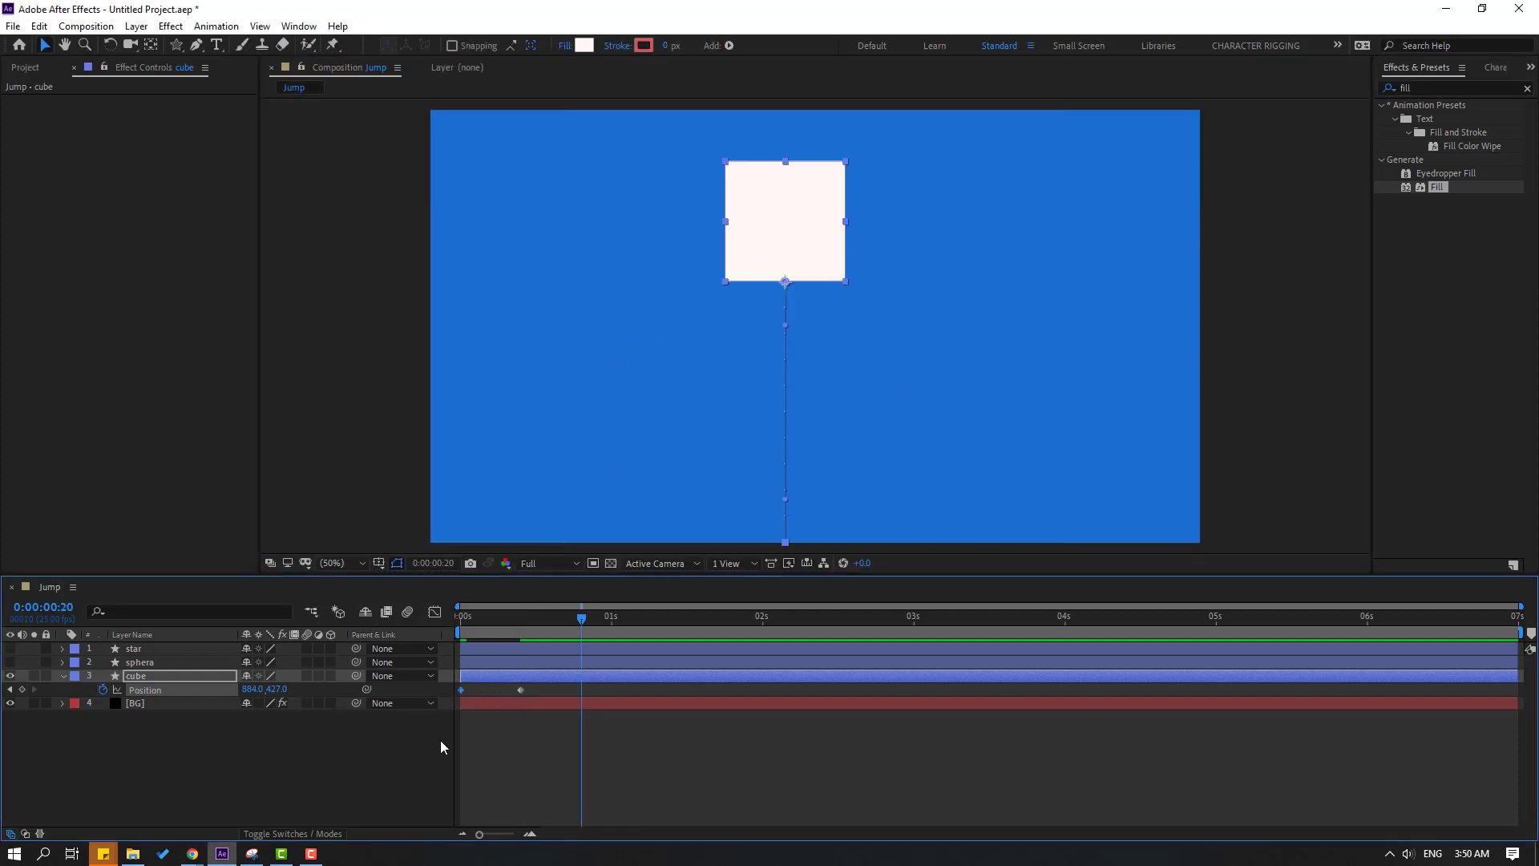
pyautogui.hotkey('ctrl', 'v')
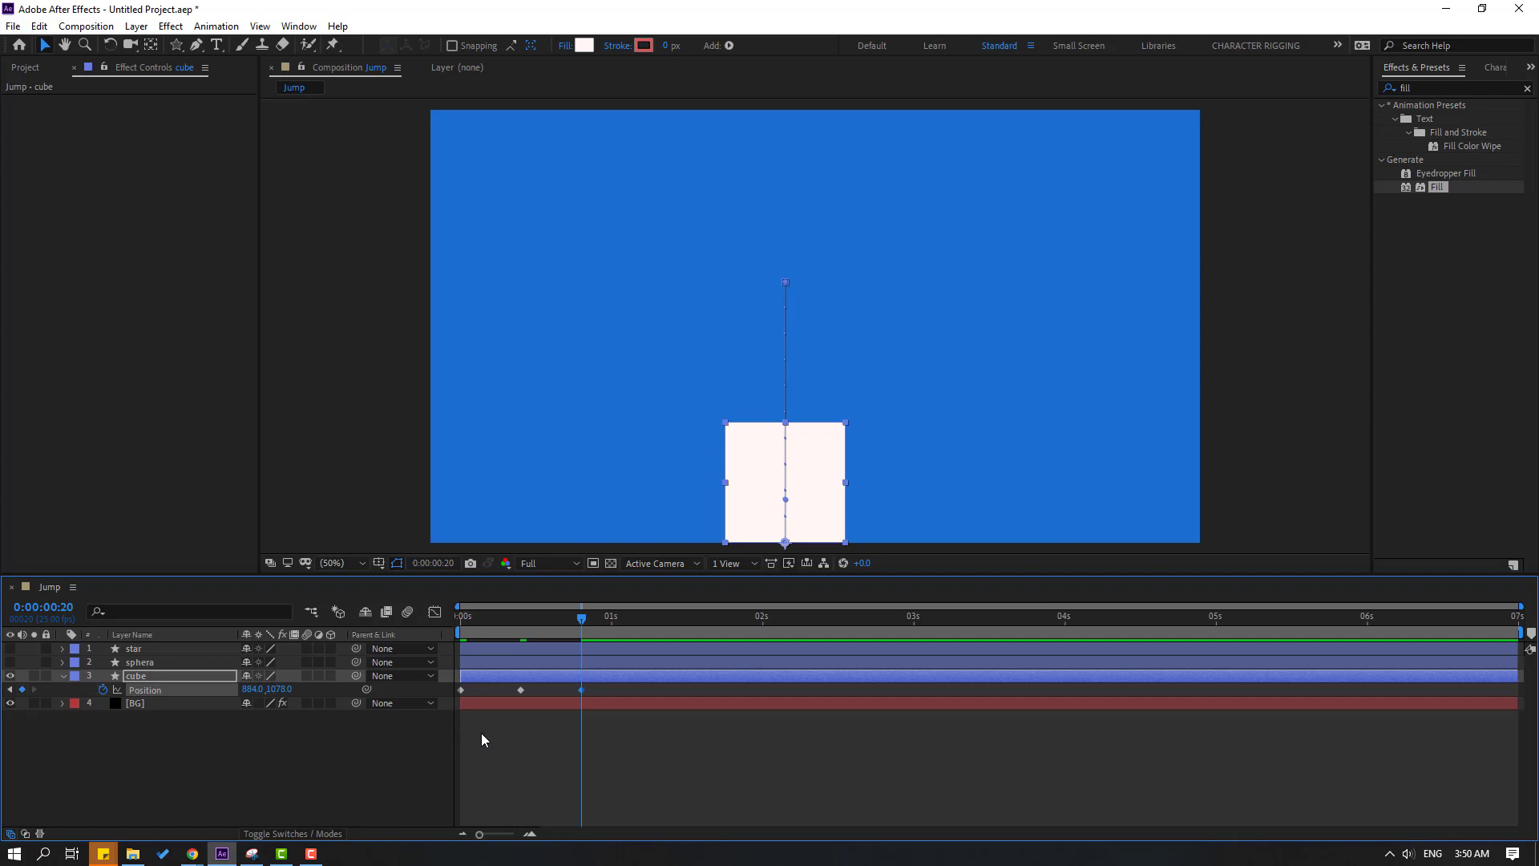
# Apply Easy Ease to all three of the cube's Position keyframes and preview the jump
pyautogui.moveTo(616, 689); pyautogui.dragTo(441, 710)
pyautogui.rightClick(461, 691)
pyautogui.moveTo(537, 680)
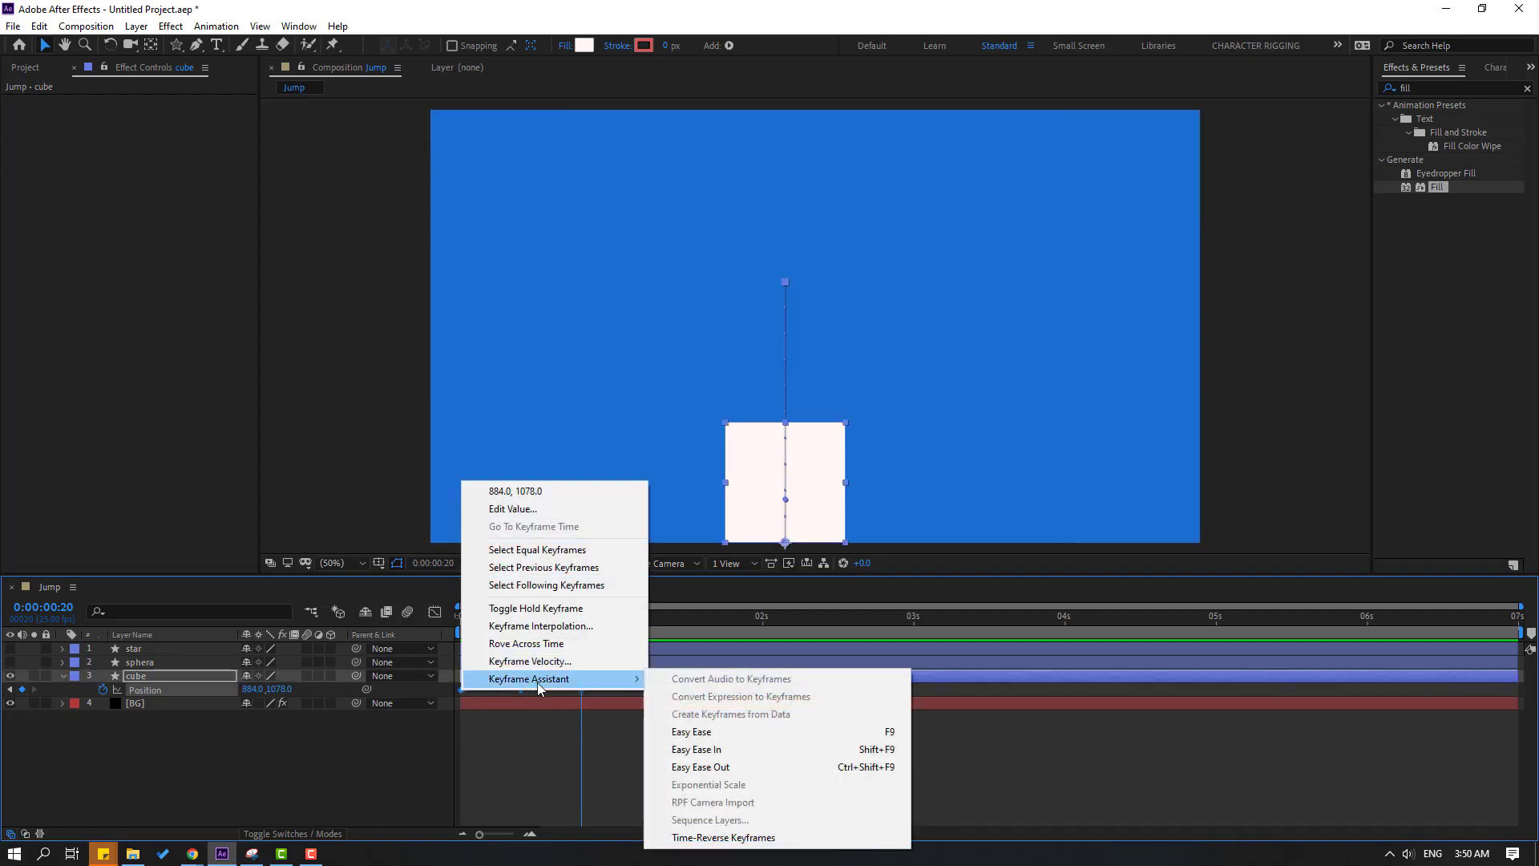
pyautogui.click(882, 733)
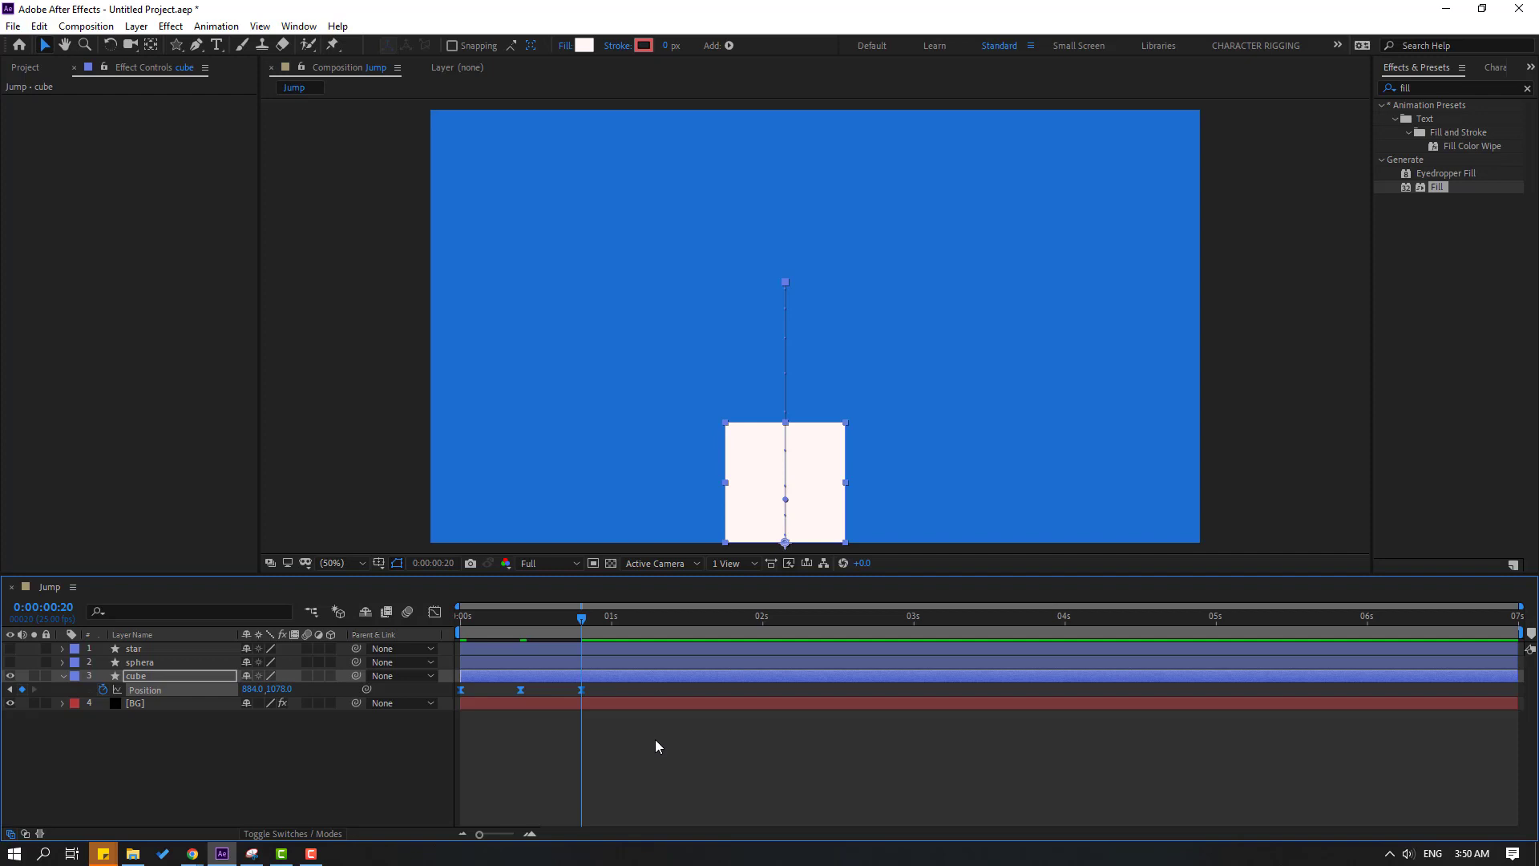
pyautogui.press('space')
# Stretch the cube's Position keyframes proportionally so the last one falls at 0:00:01:00, and preview the slower jump
pyautogui.moveTo(632, 686); pyautogui.dragTo(437, 717)
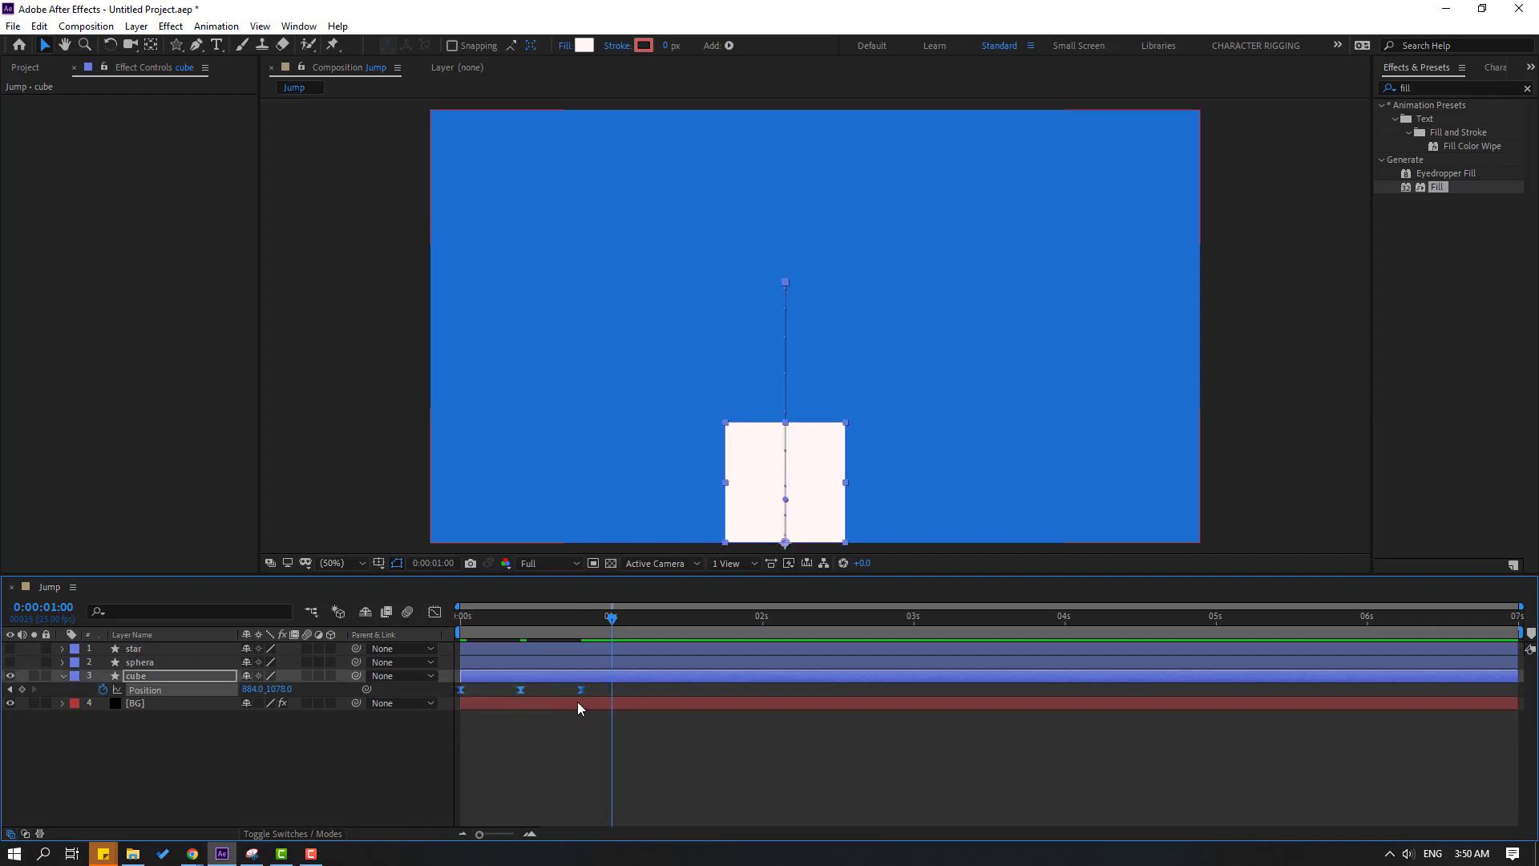
pyautogui.moveTo(580, 691); pyautogui.dragTo(612, 693)
pyautogui.click(704, 760)
pyautogui.press('space')
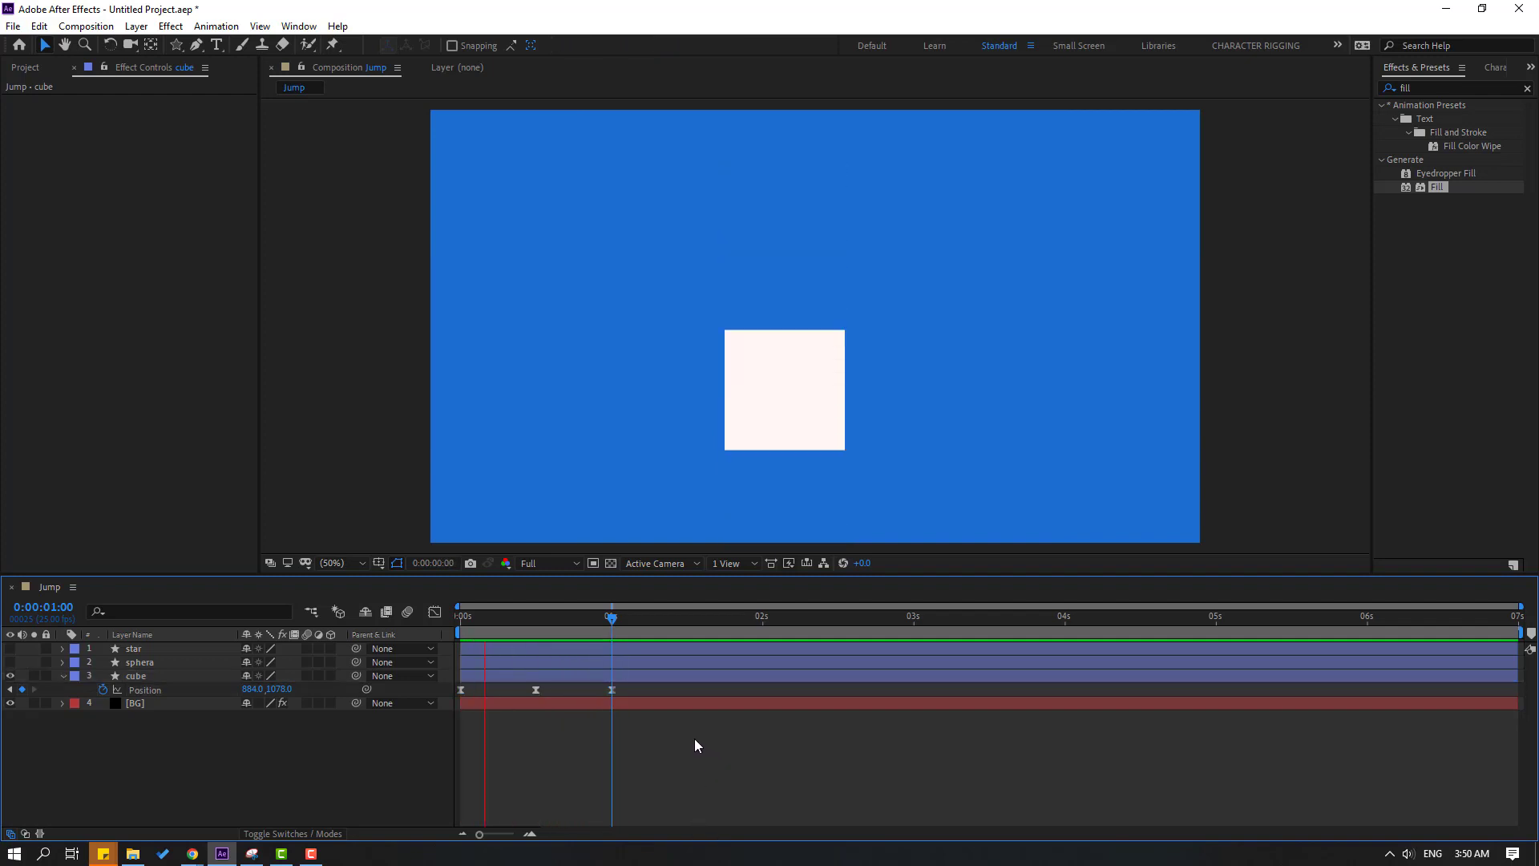
# Reshape the cube's Position speed graph to peak sharply at the outer keyframes and flatten at the middle one, preview it, and close the Graph Editor
pyautogui.moveTo(641, 692); pyautogui.dragTo(447, 730)
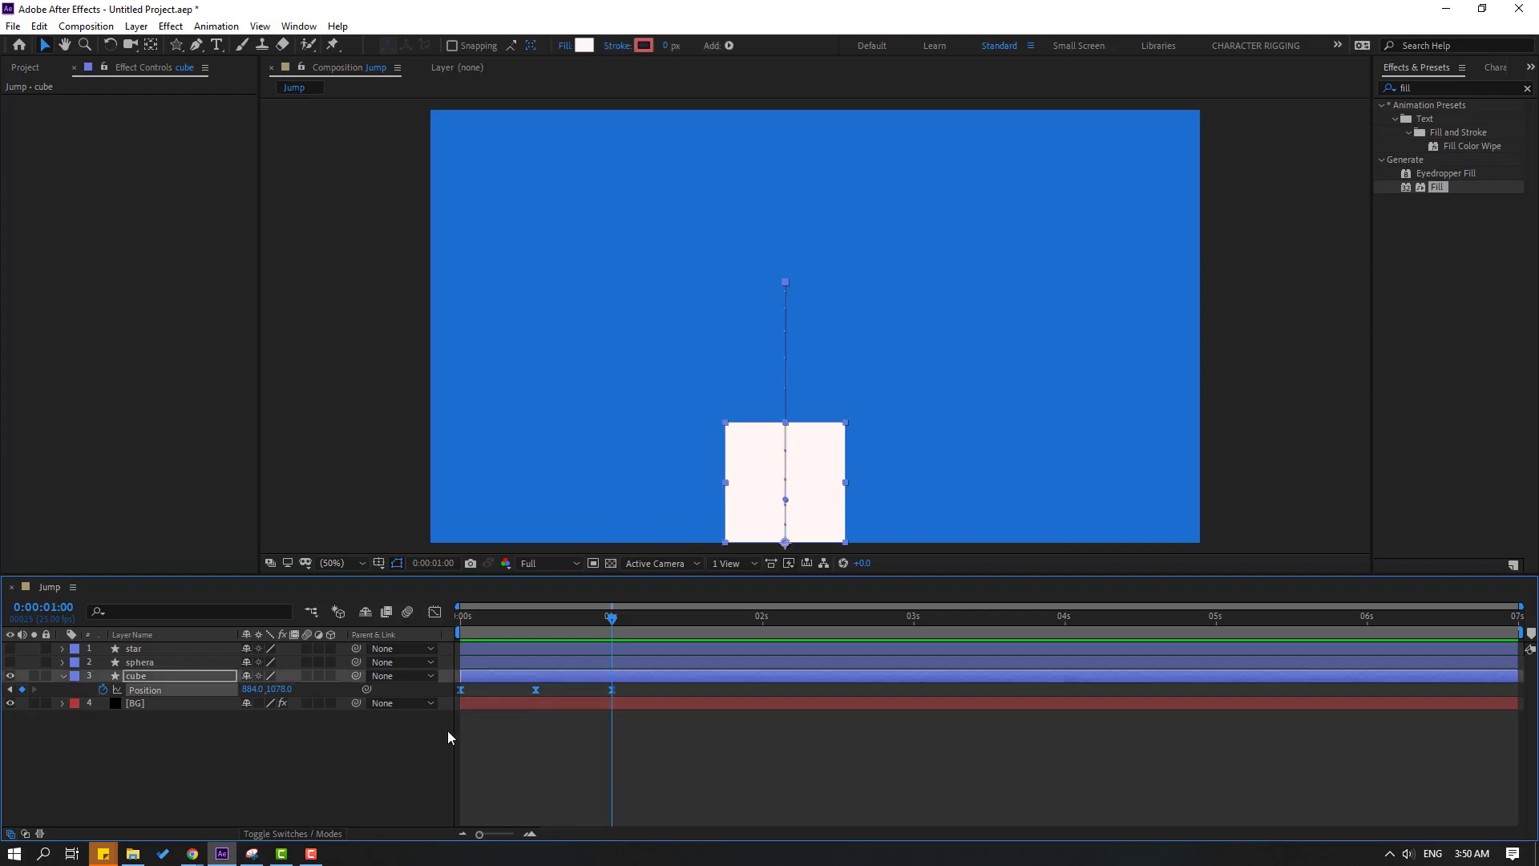
pyautogui.click(434, 611)
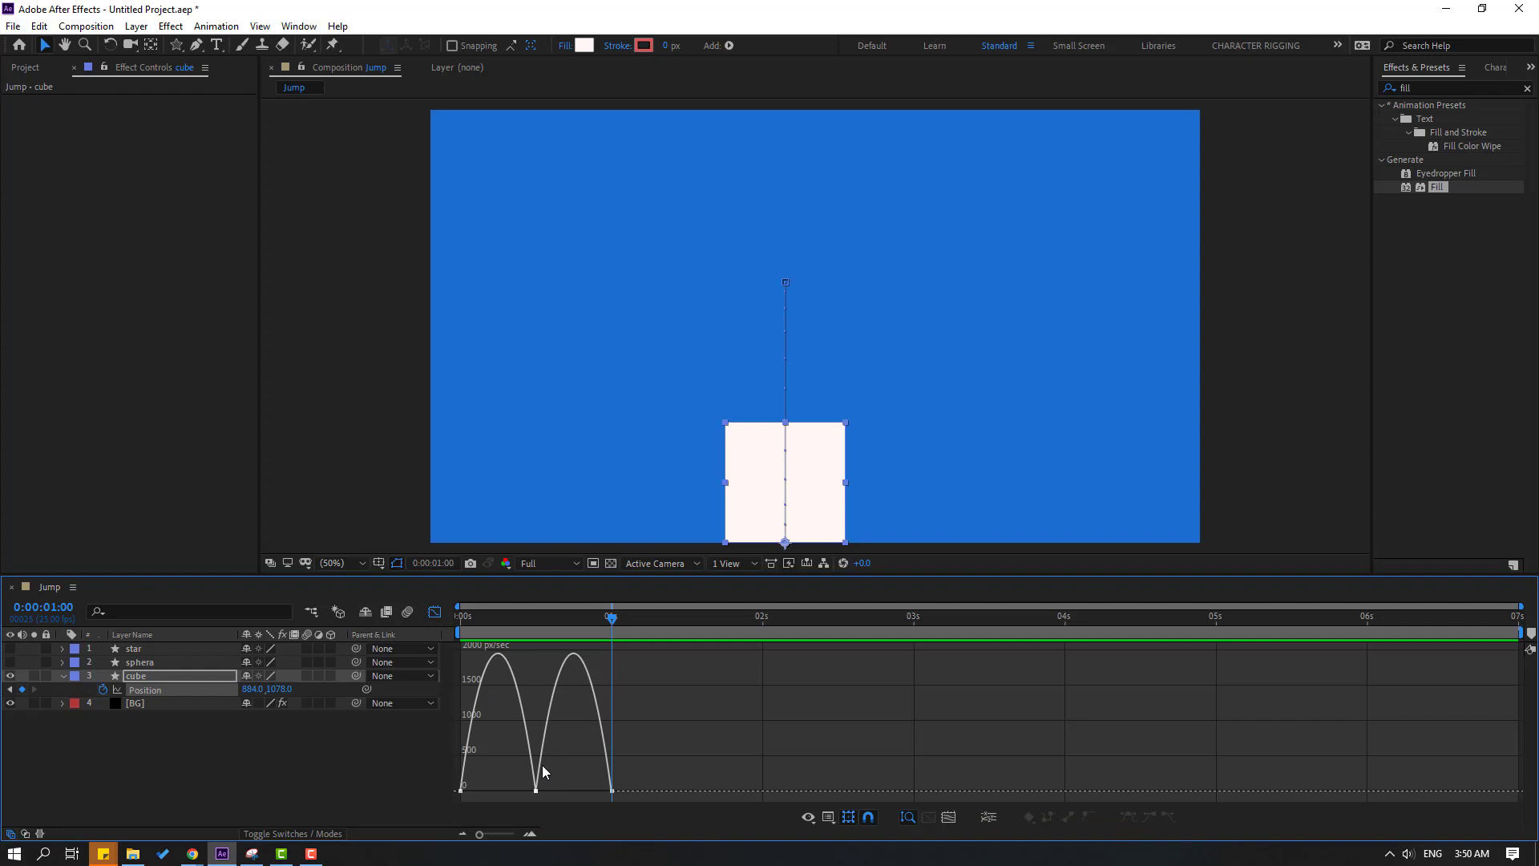
pyautogui.moveTo(556, 773); pyautogui.dragTo(463, 792)
pyautogui.moveTo(638, 784)
pyautogui.mouseDown()
pyautogui.moveTo(593, 811)
pyautogui.moveTo(612, 791)
pyautogui.mouseUp()
pyautogui.click(763, 721)
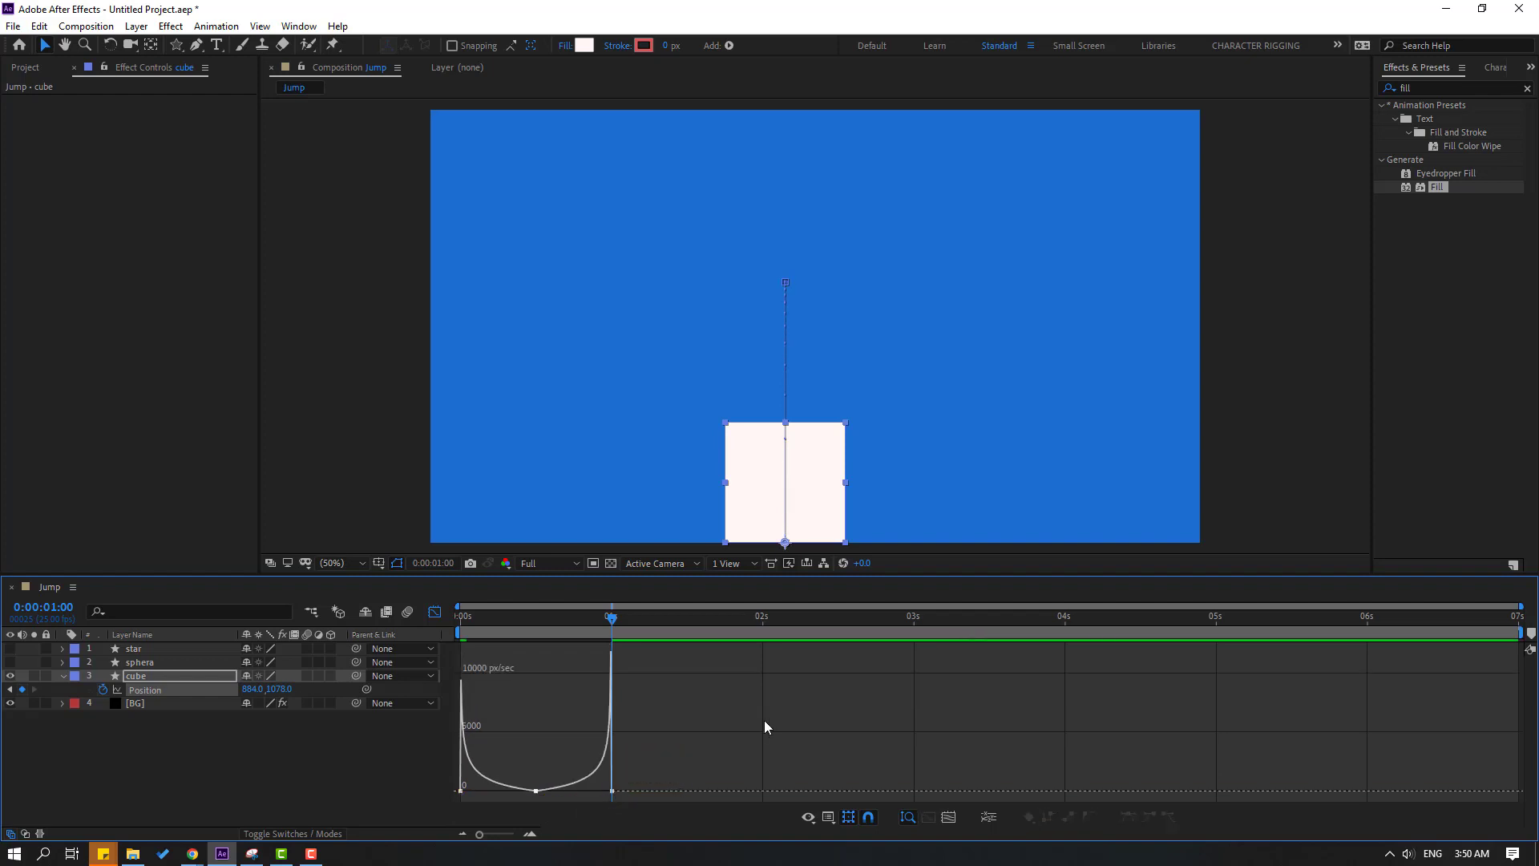
pyautogui.press('space')
pyautogui.press('space')
pyautogui.press('space')
pyautogui.press('space')
pyautogui.click(434, 612)
pyautogui.click(493, 746)
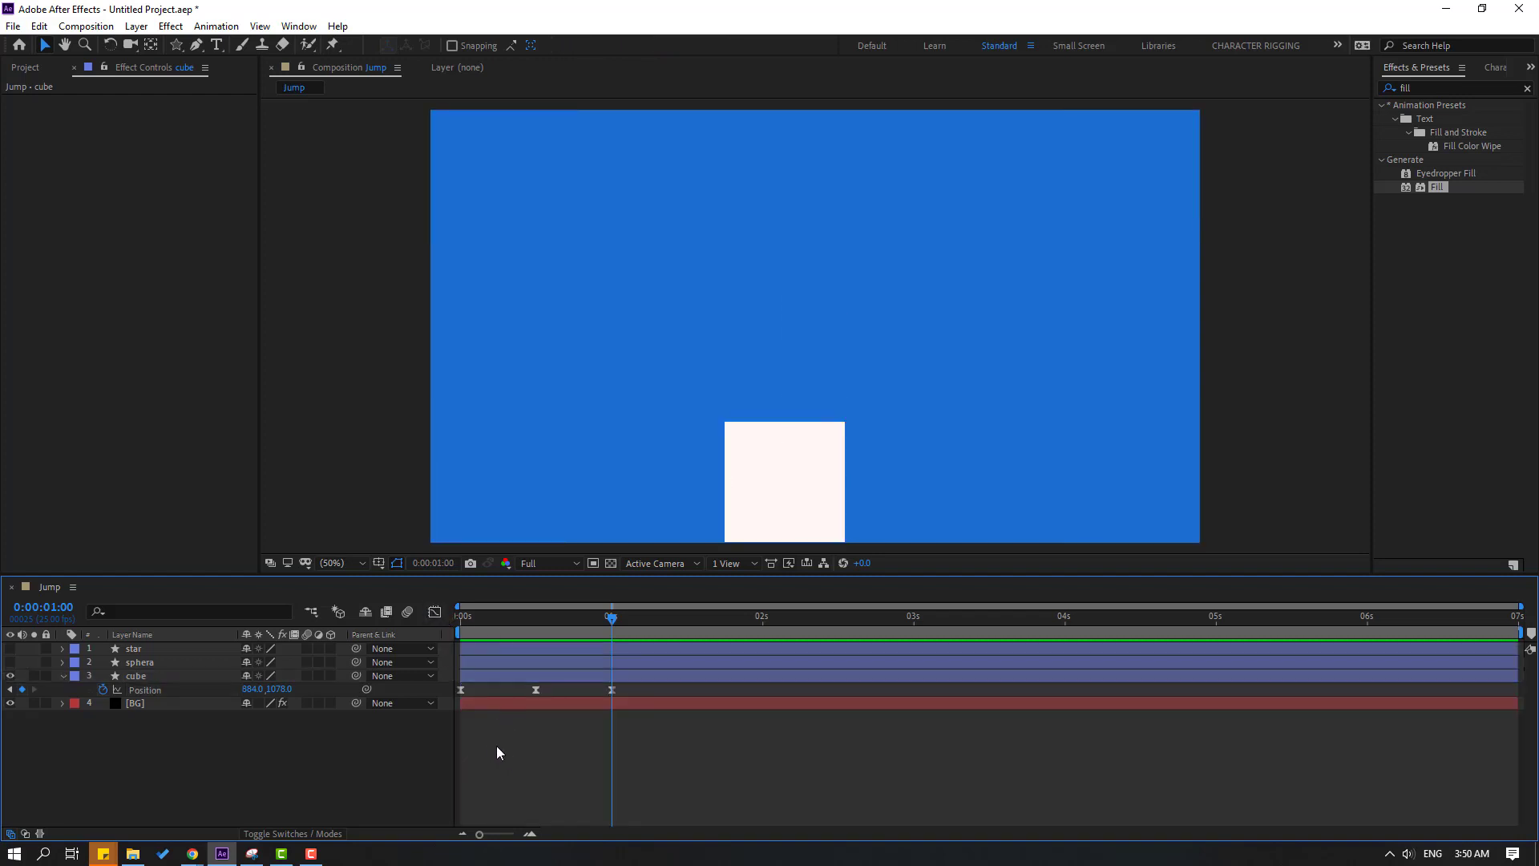
# Shift the sphera layer in time so that it starts at 0:00:01:00
pyautogui.click(599, 678)
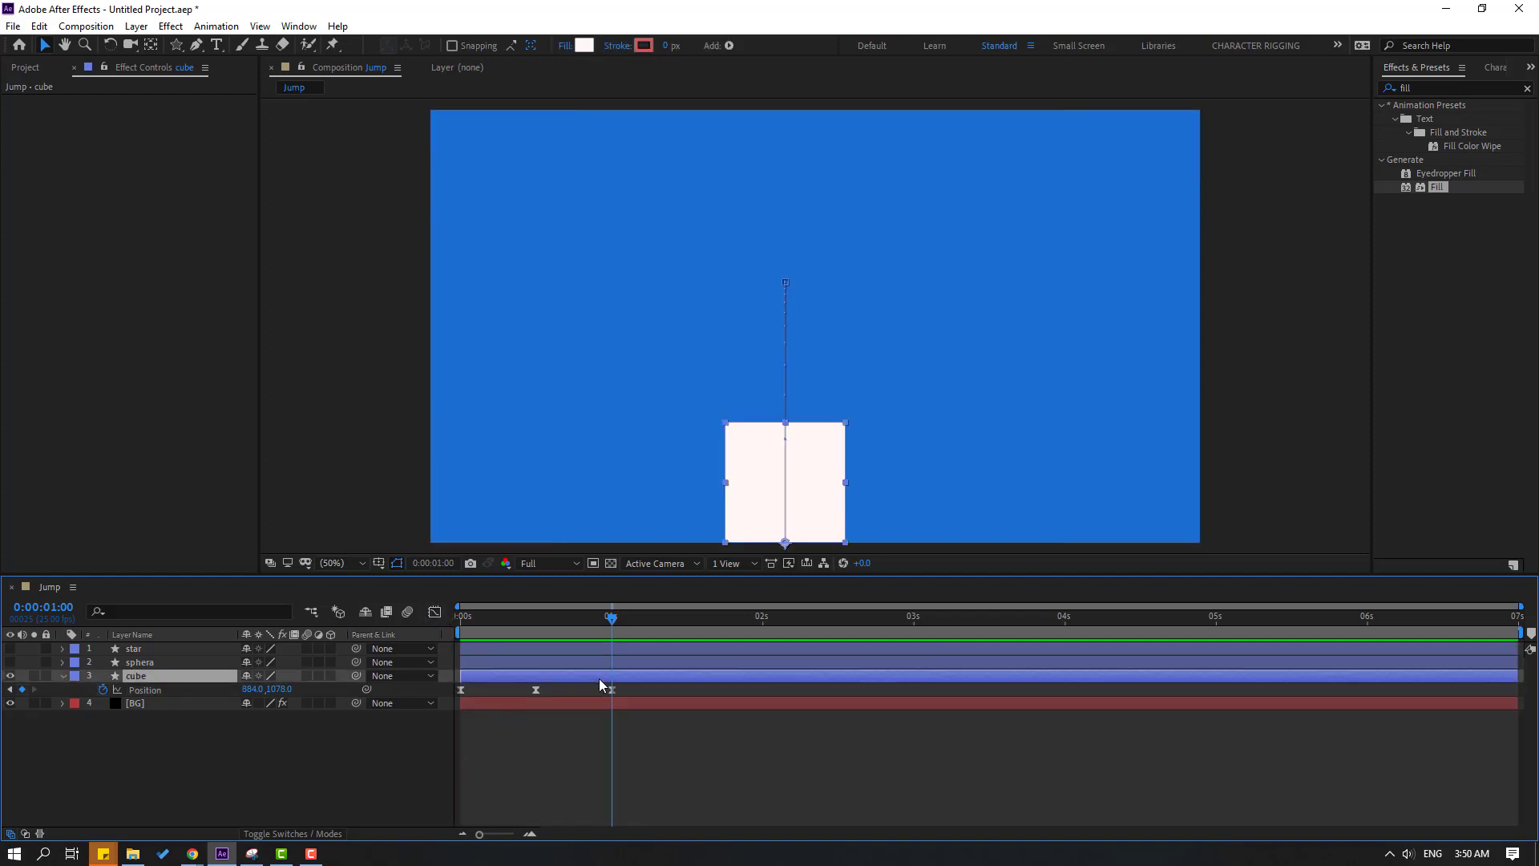
pyautogui.click(135, 667)
pyautogui.moveTo(471, 659); pyautogui.dragTo(622, 660)
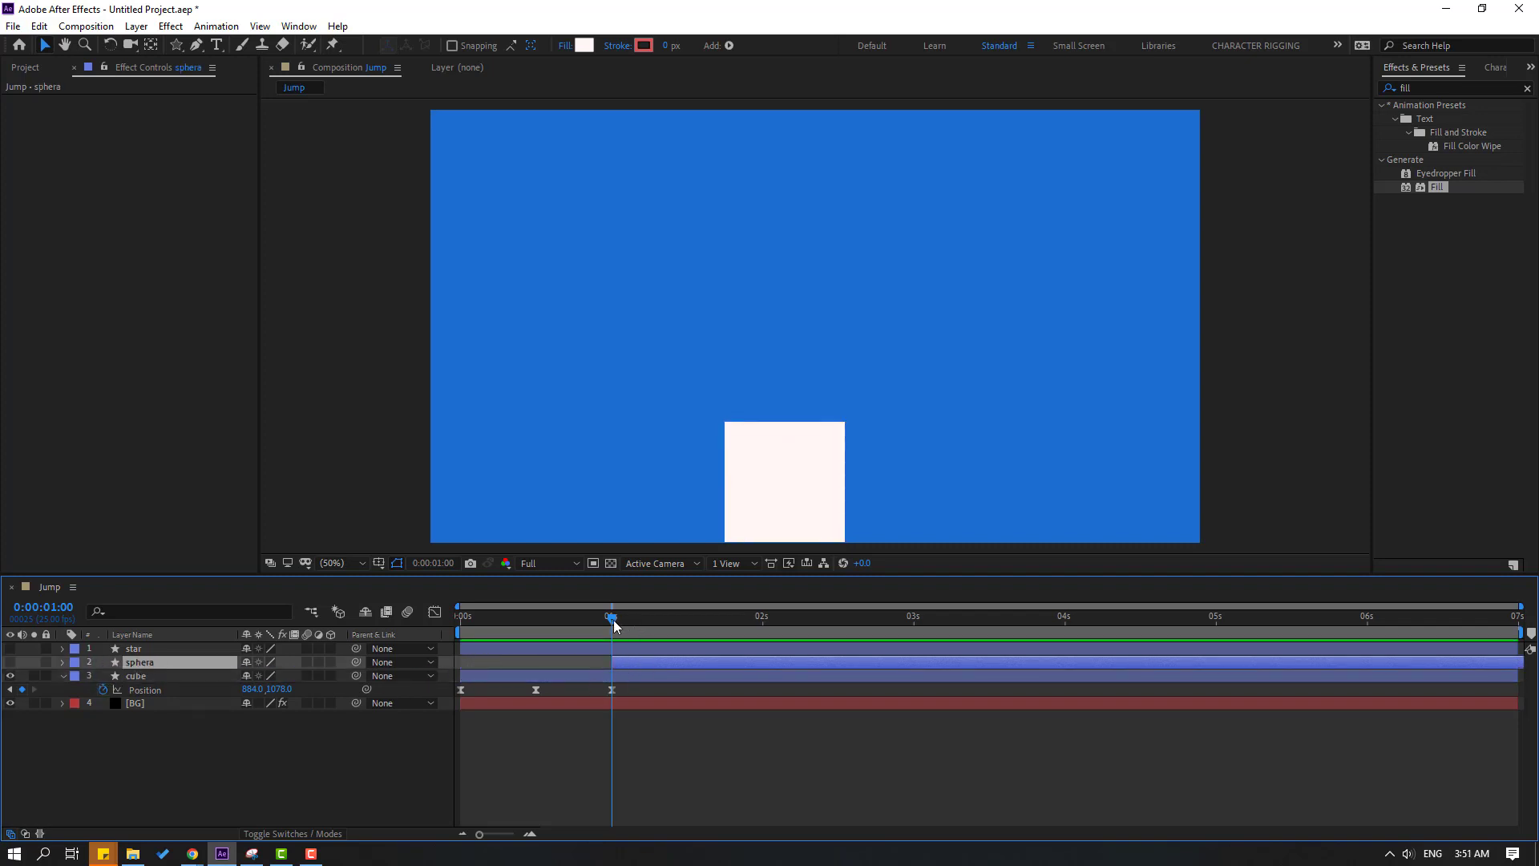
# Parent the star and sphera layers to the cube layer
pyautogui.keyDown('shift'); pyautogui.click(133, 651); pyautogui.keyUp('shift')
pyautogui.moveTo(358, 651); pyautogui.dragTo(147, 678)
pyautogui.click(153, 787)
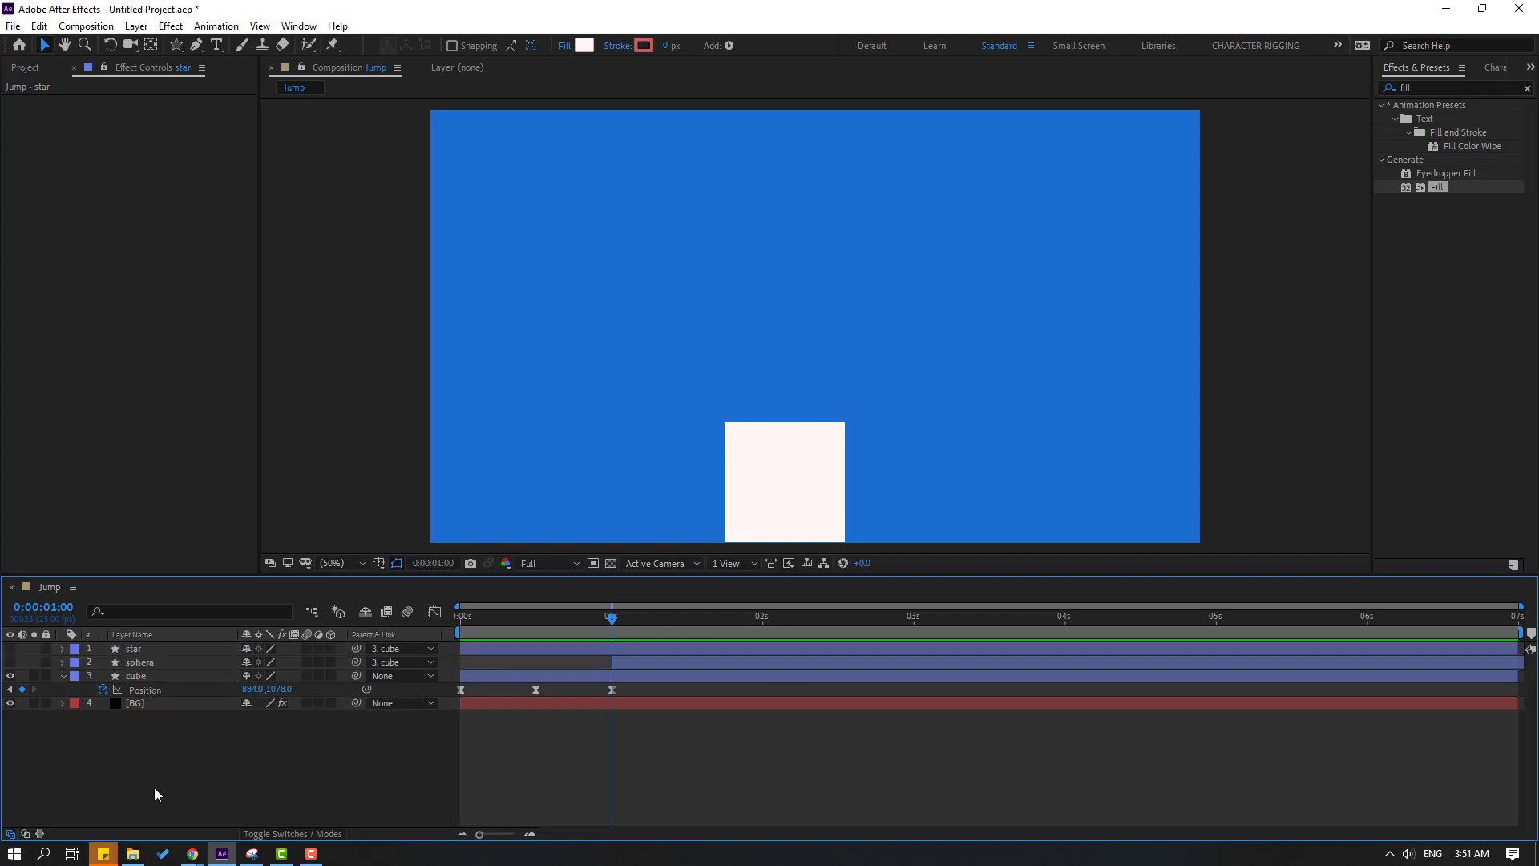
# Shift the star layer in time so that it starts at 0:00:02:00
pyautogui.click(129, 650)
pyautogui.moveTo(512, 653); pyautogui.dragTo(779, 642)
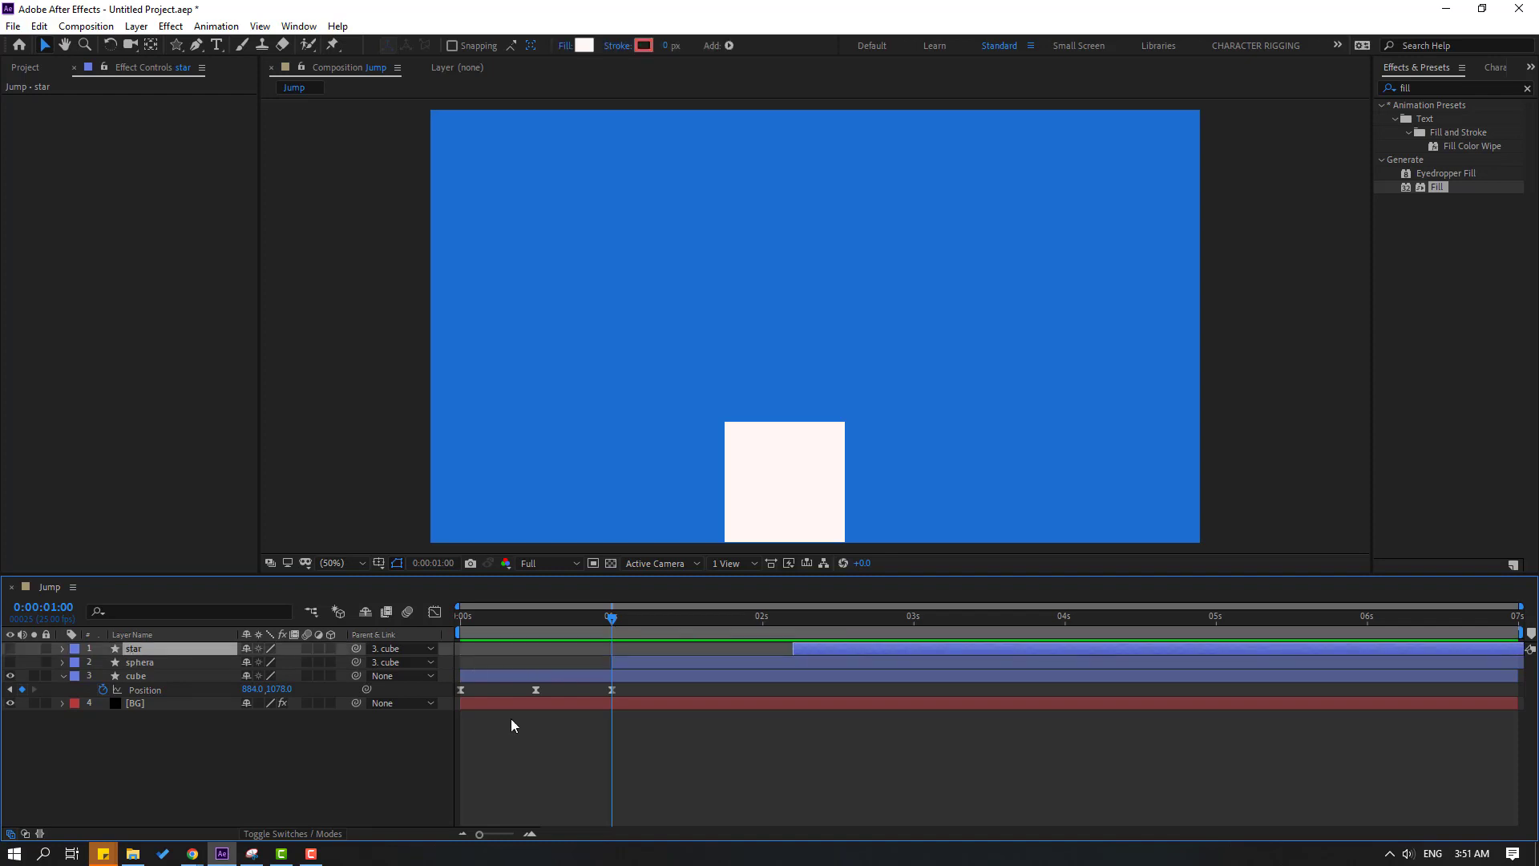
pyautogui.click(441, 565)
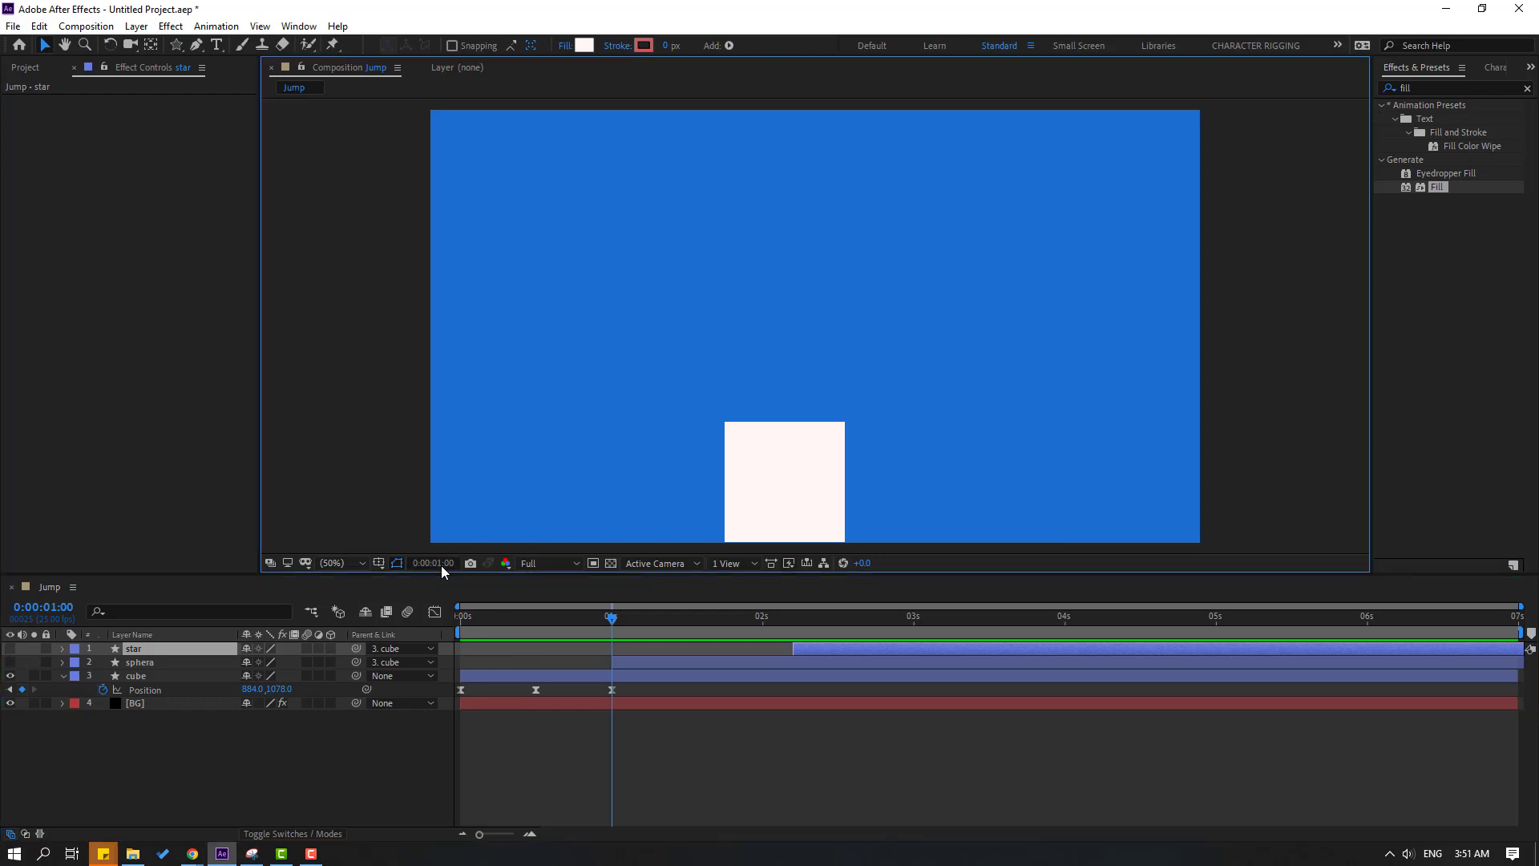
pyautogui.write('+')
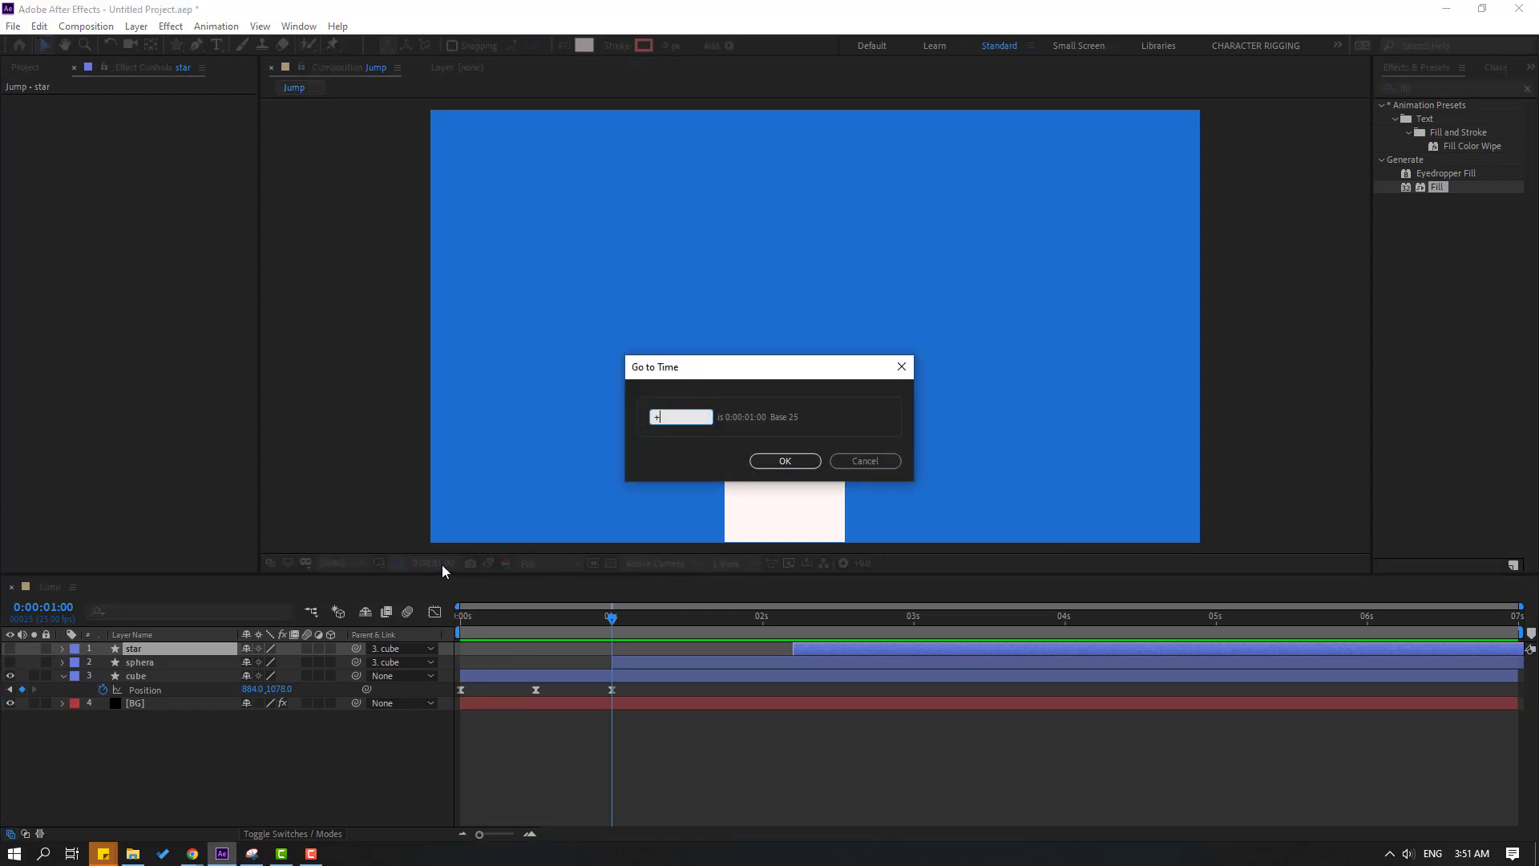
pyautogui.write('25')
pyautogui.click(786, 461)
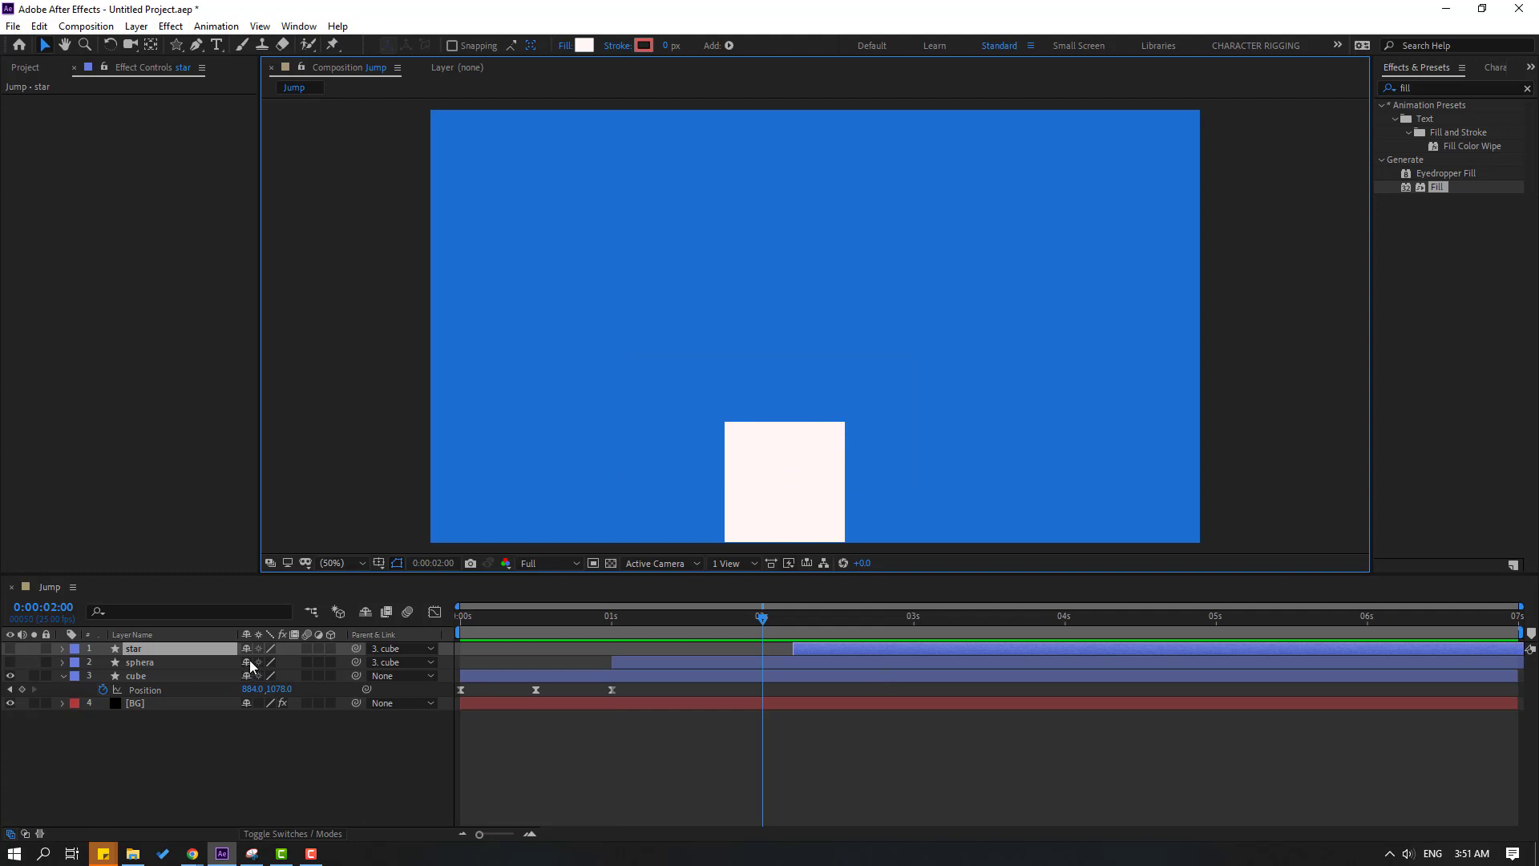
pyautogui.click(149, 651)
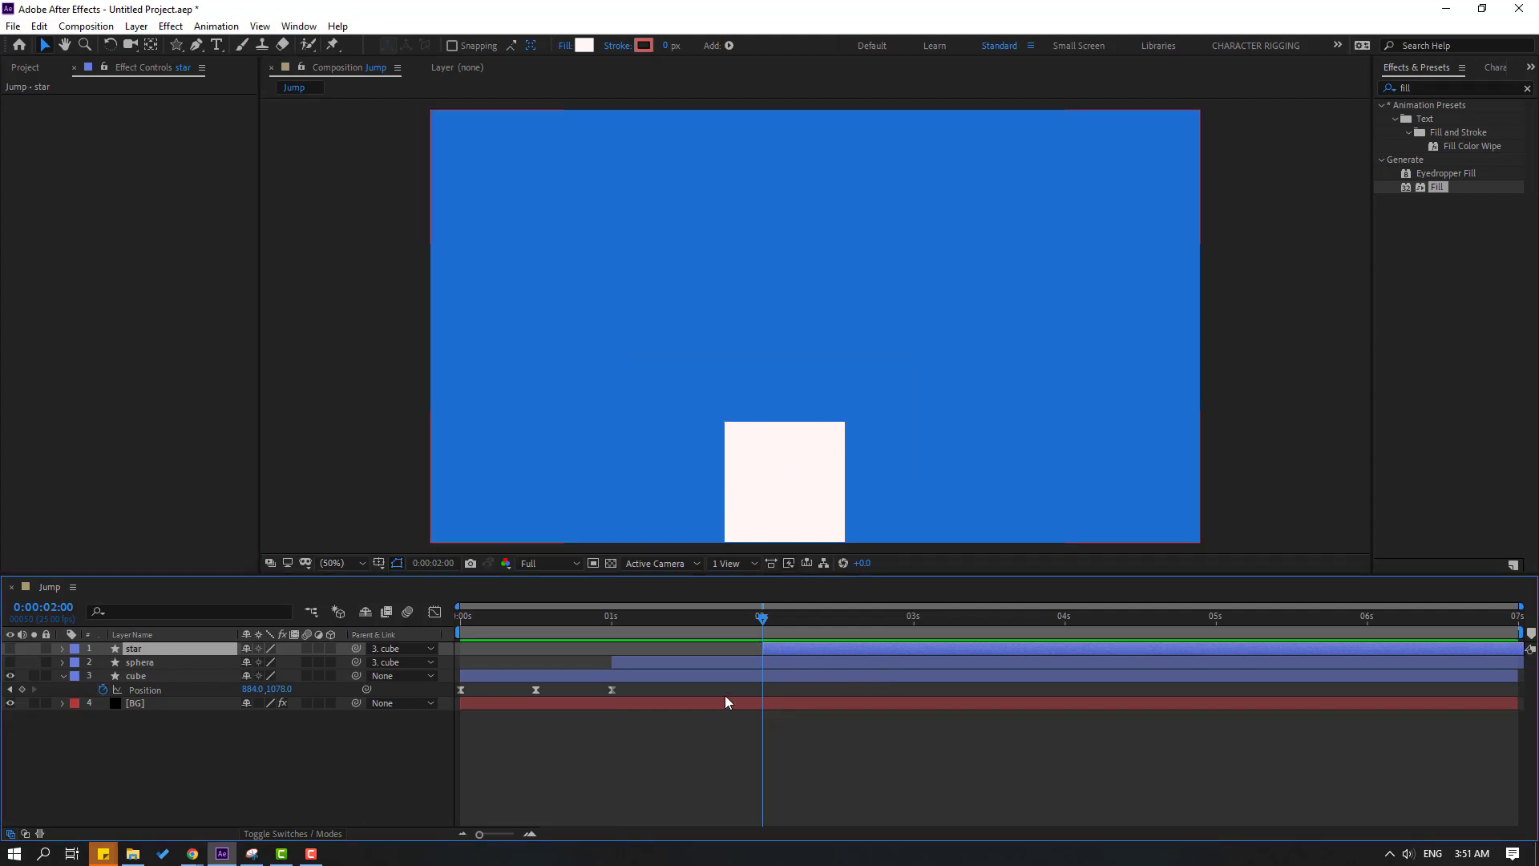
# Split the sphera layer at 0:00:02:00 and delete the part after that time
pyautogui.click(143, 662)
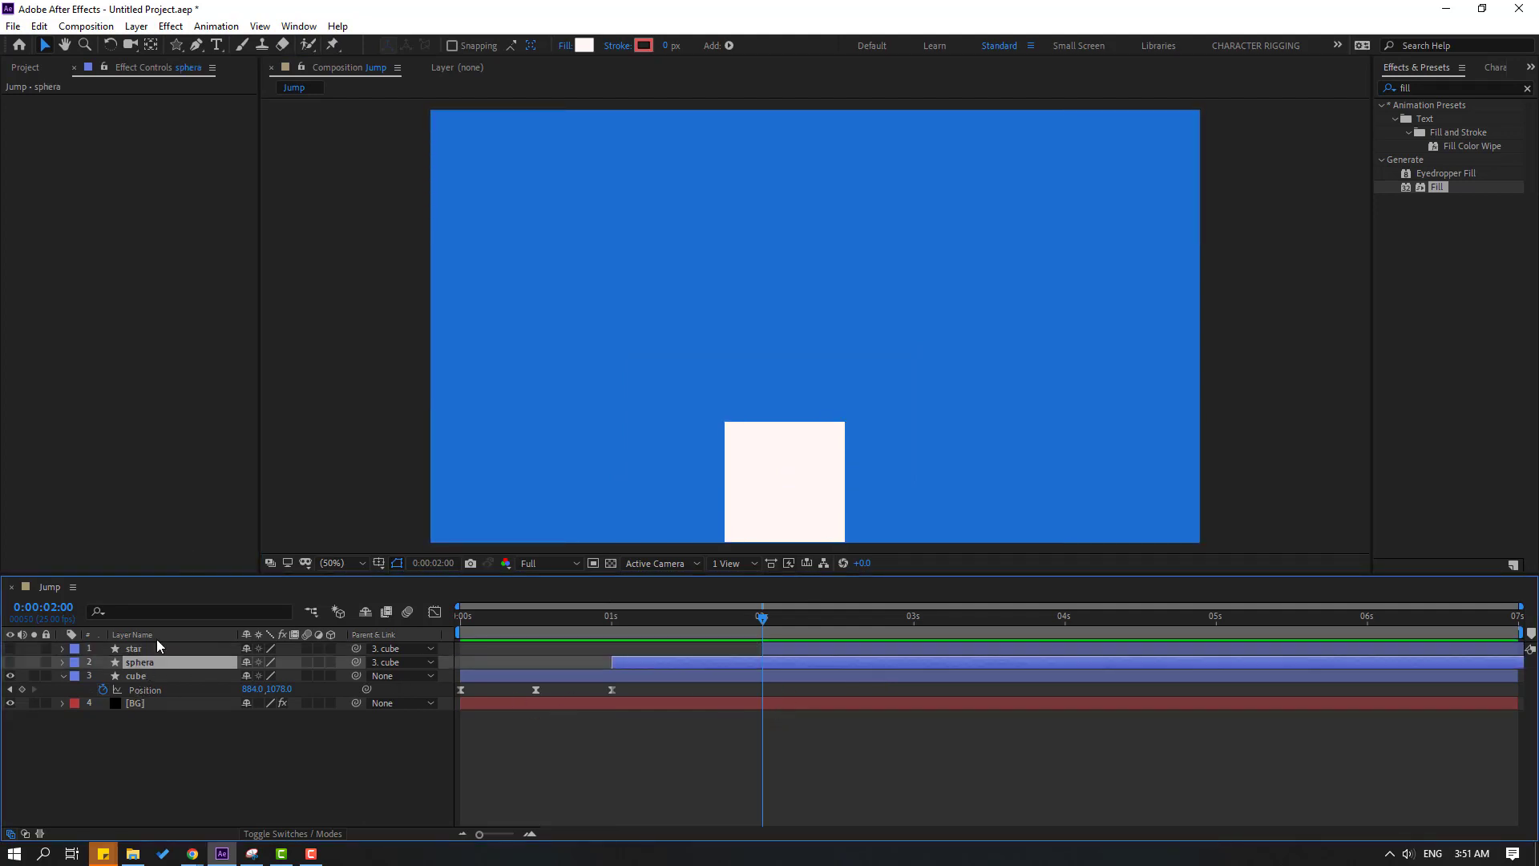
pyautogui.click(38, 25)
pyautogui.click(109, 252)
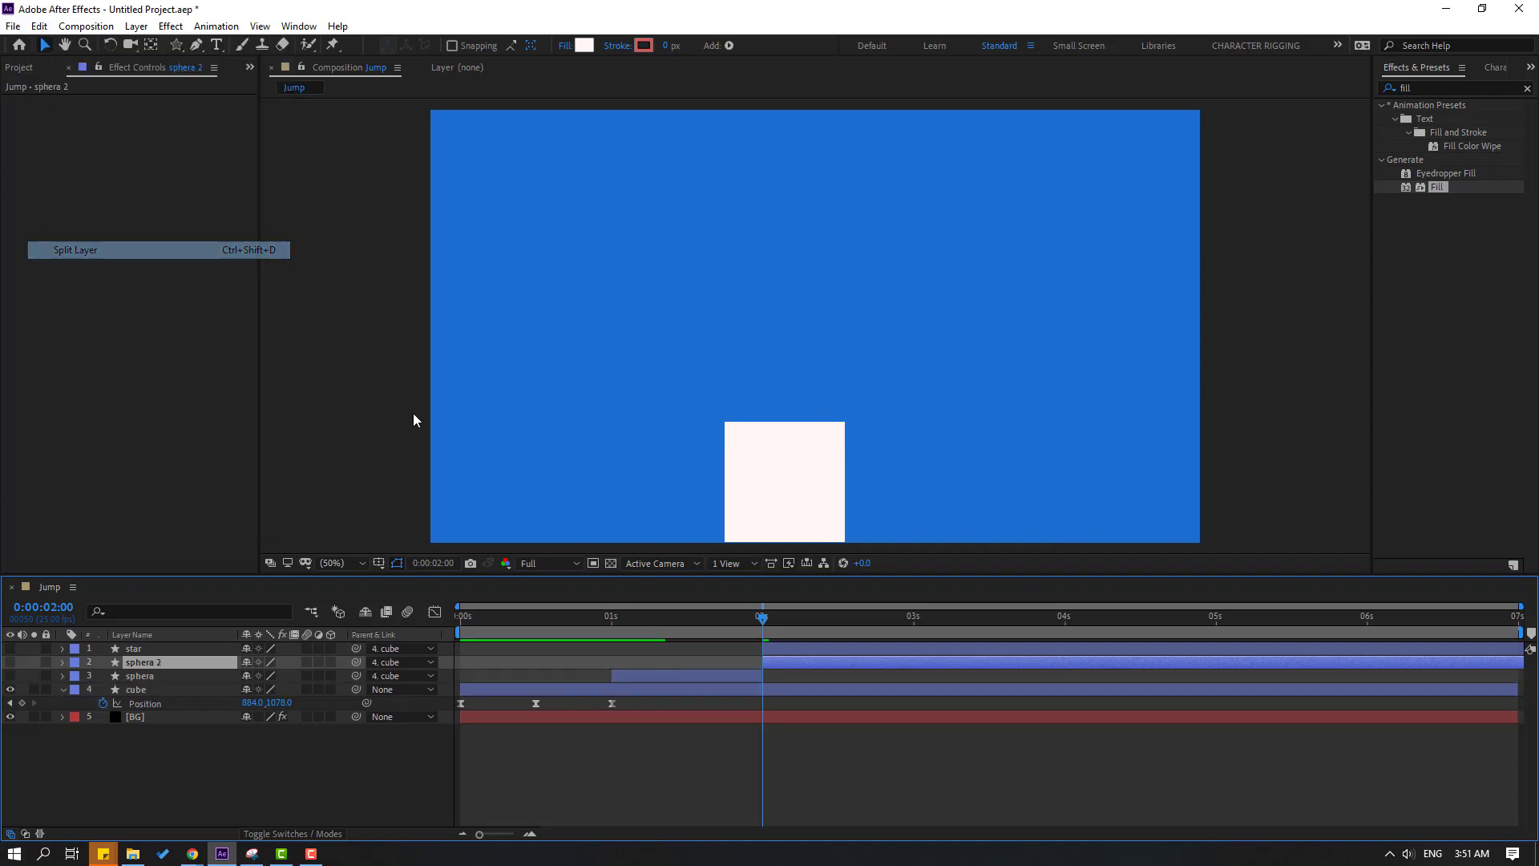
pyautogui.click(844, 801)
# Split the cube layer at 0:00:01:00, delete the part after that time, and make the sphera and star layers visible
pyautogui.moveTo(633, 623); pyautogui.dragTo(612, 617)
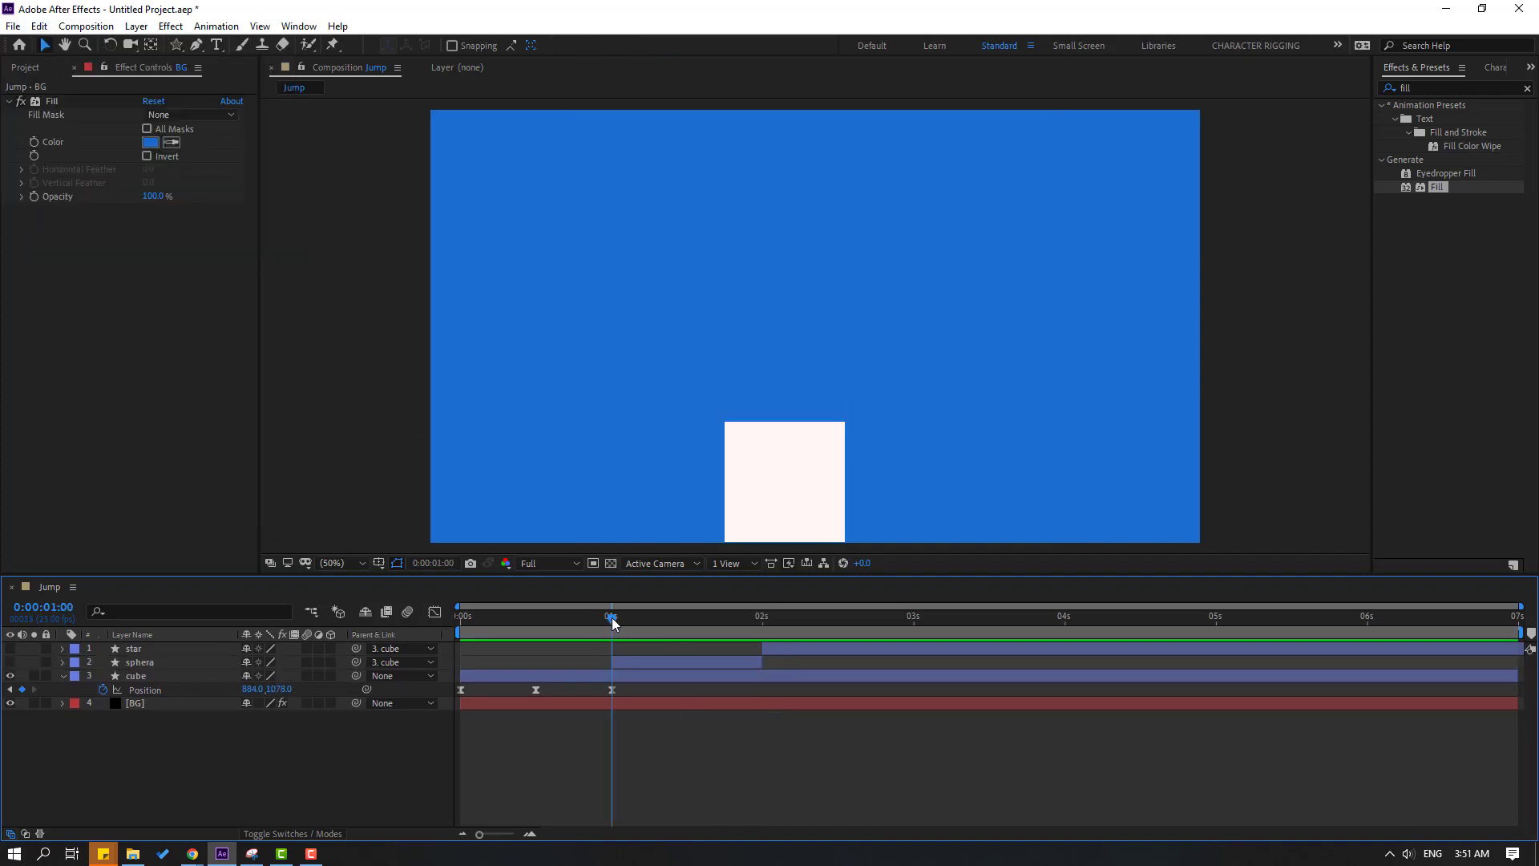
pyautogui.click(133, 675)
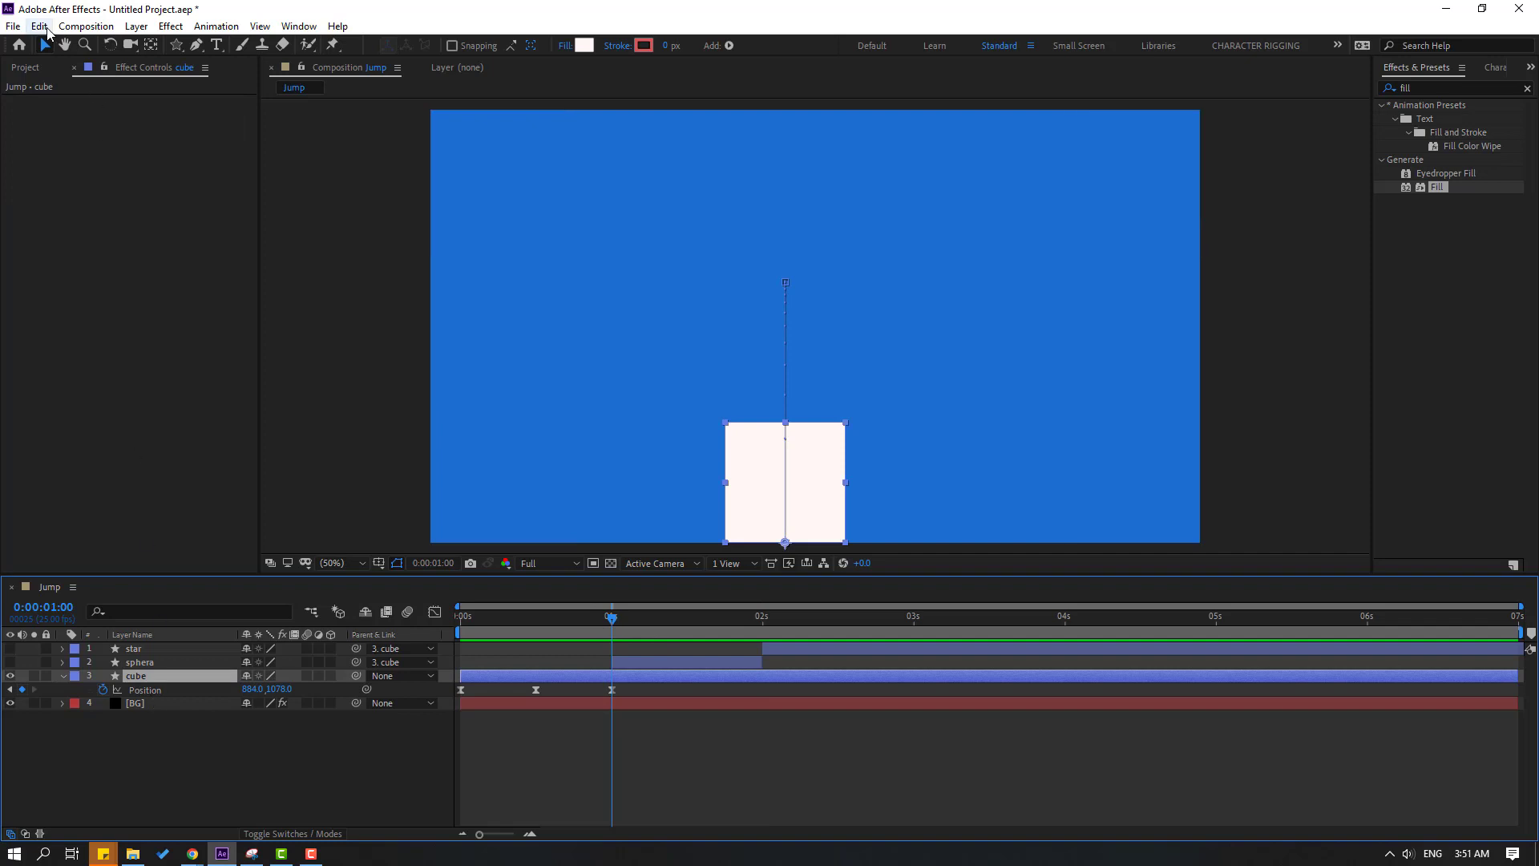
pyautogui.click(38, 26)
pyautogui.click(53, 250)
pyautogui.press('Delete')
pyautogui.click(816, 703)
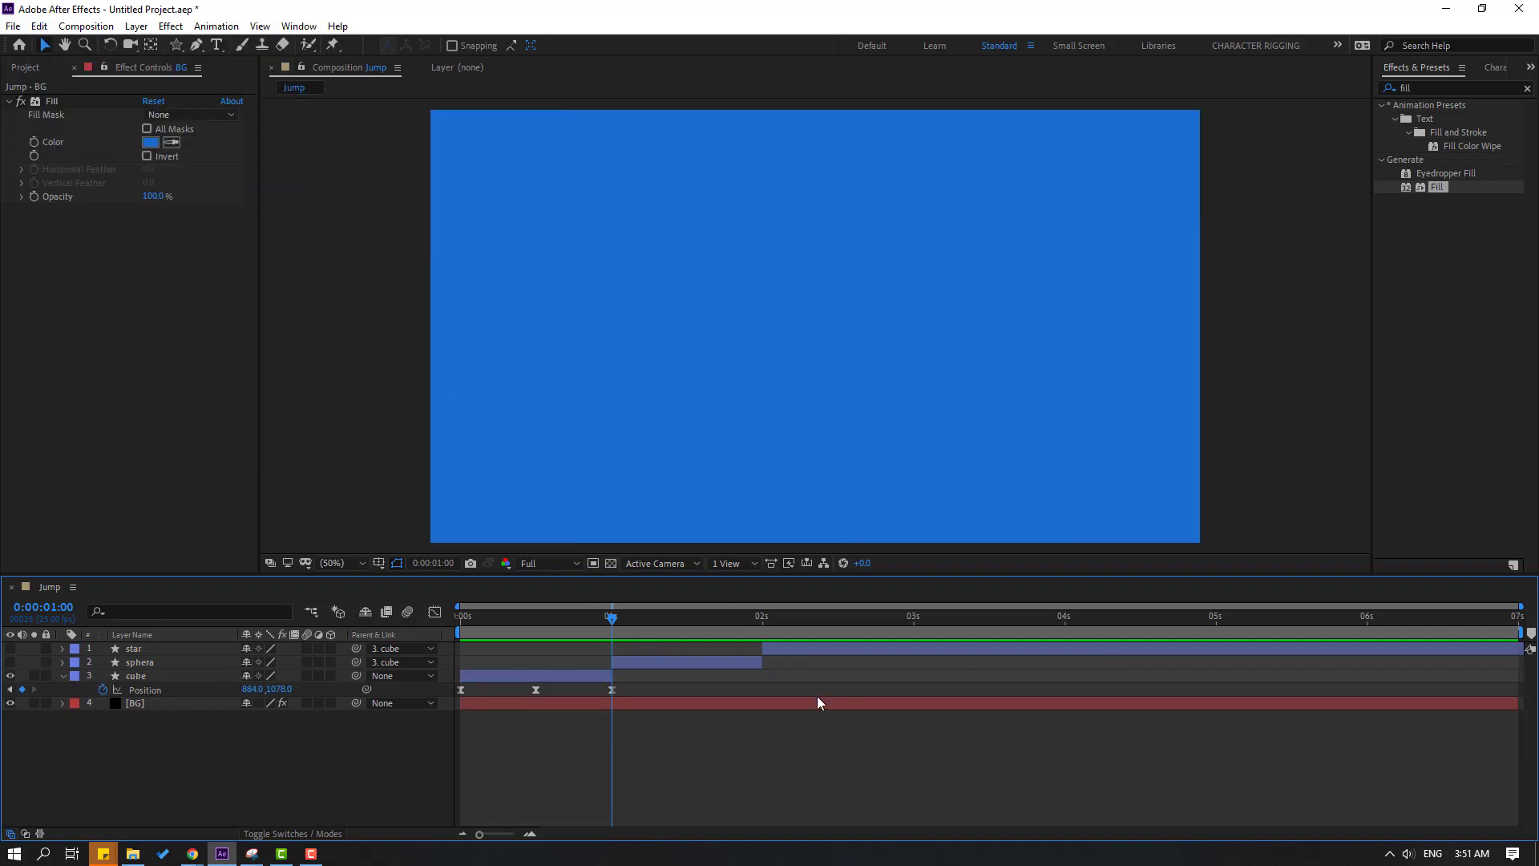
pyautogui.click(10, 662)
pyautogui.click(10, 648)
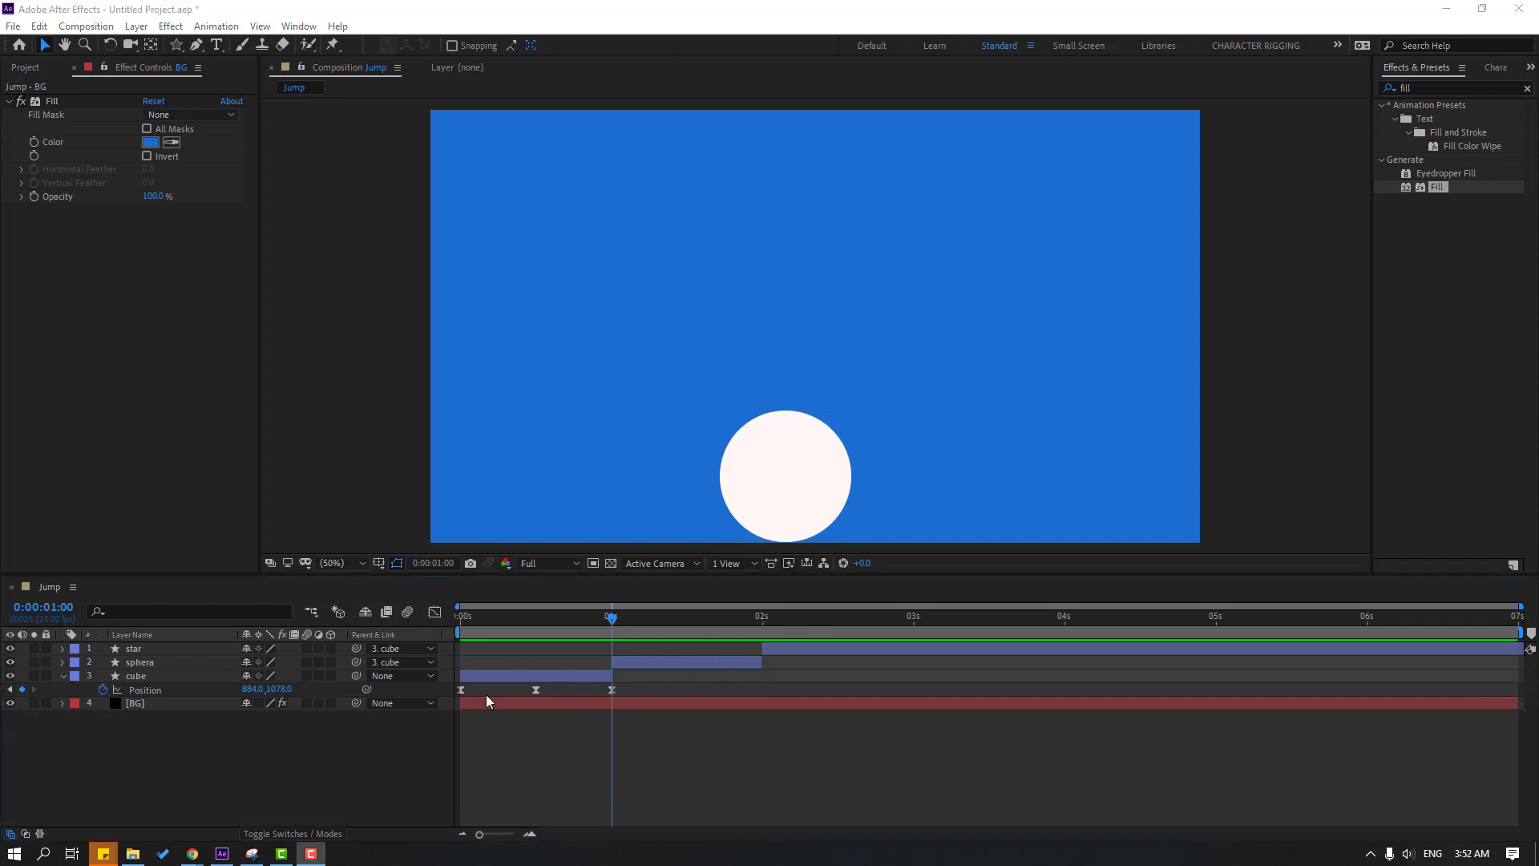
# Add the expression loopOutDuration(type = "cycle", duration = 0) to the cube's Position and preview the repeated jump
pyautogui.moveTo(634, 690); pyautogui.dragTo(429, 722)
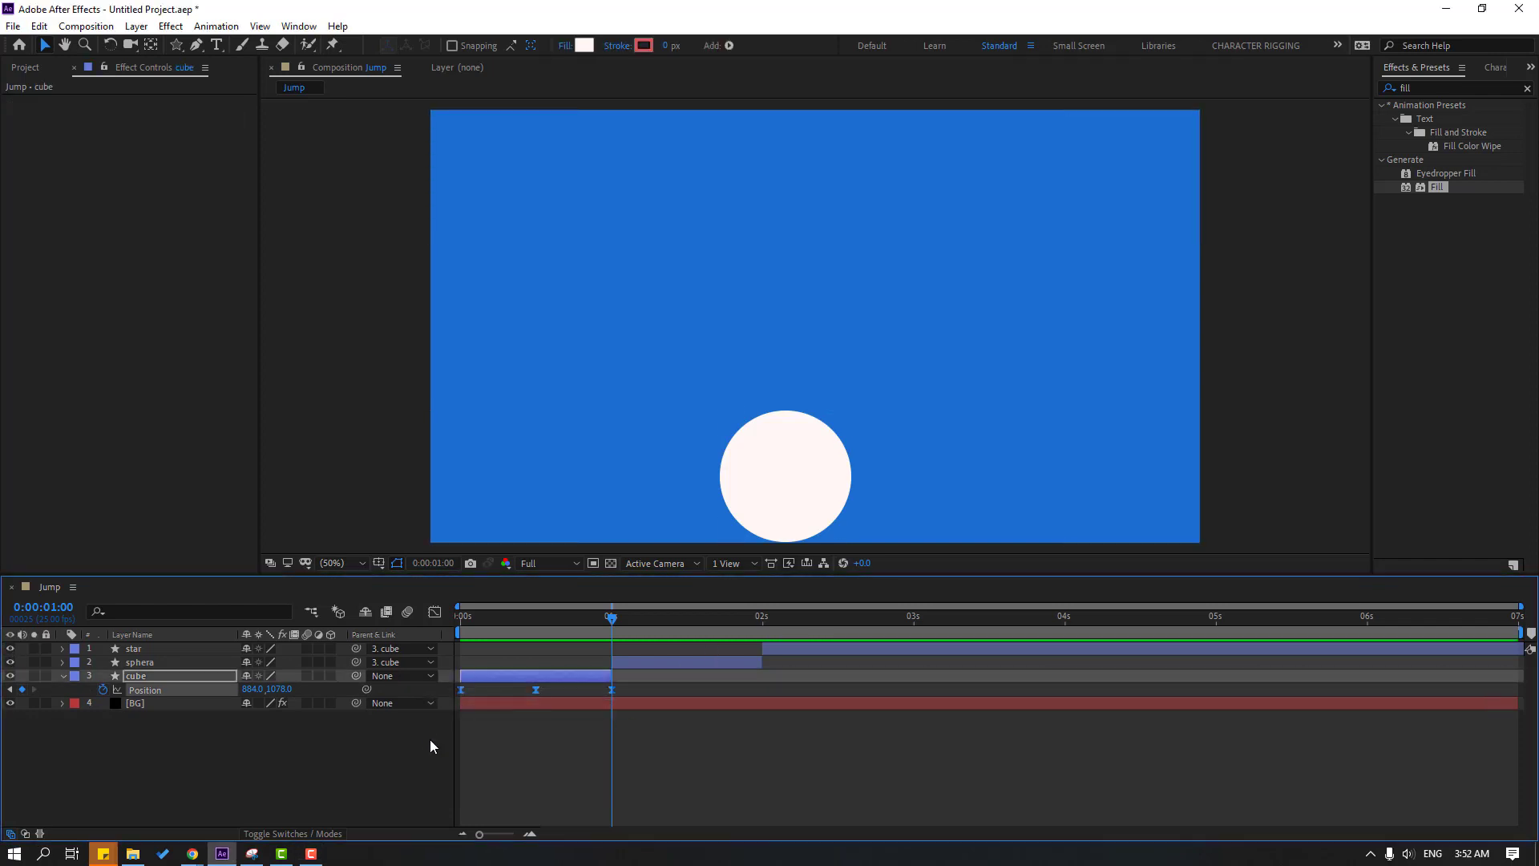
pyautogui.keyDown('alt'); pyautogui.click(103, 690); pyautogui.keyUp('alt')
pyautogui.click(301, 703)
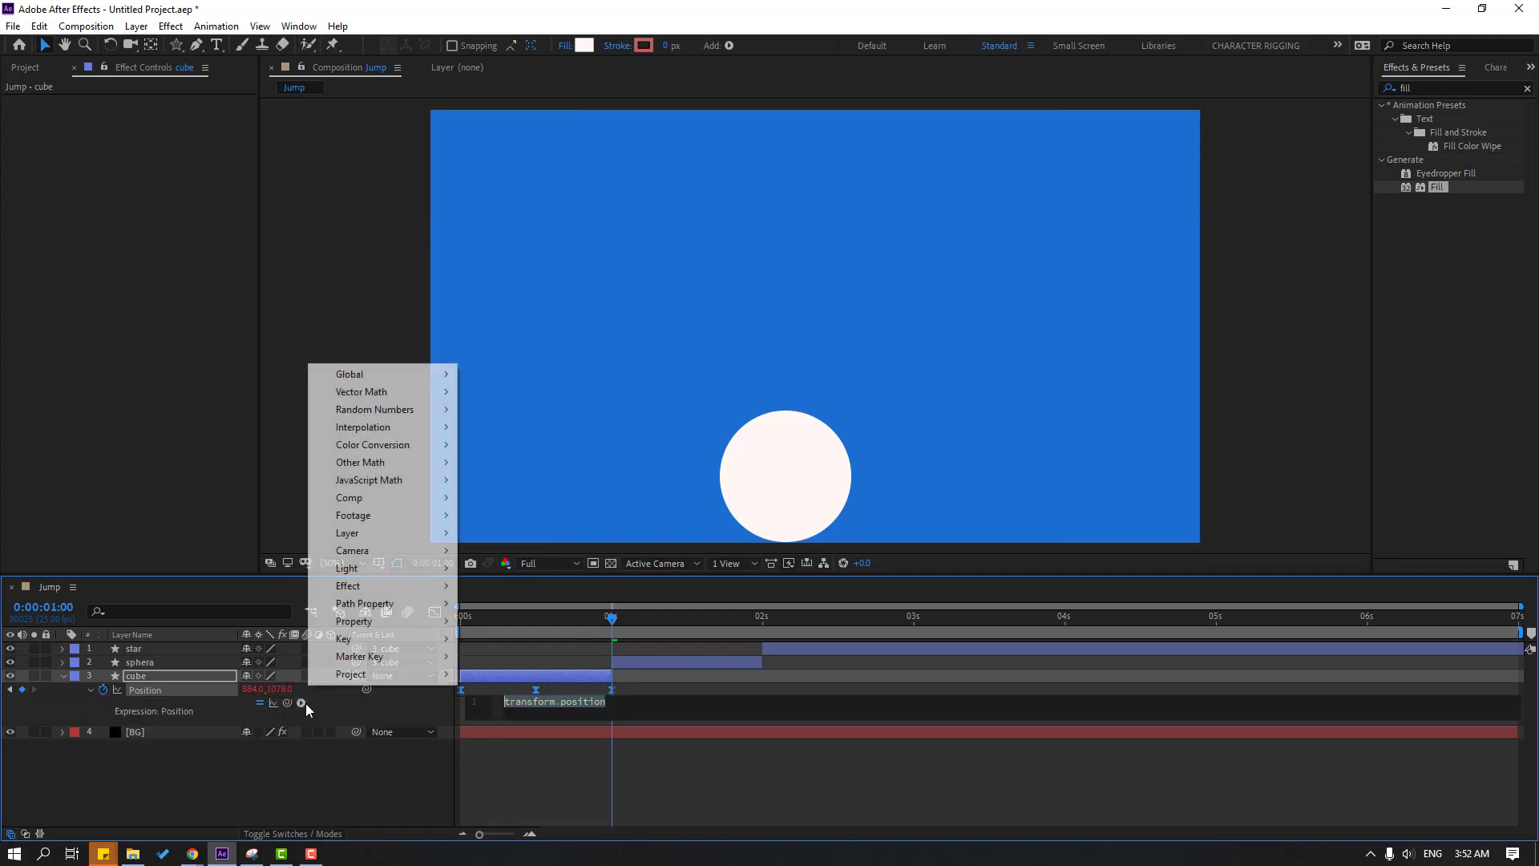
pyautogui.moveTo(353, 621)
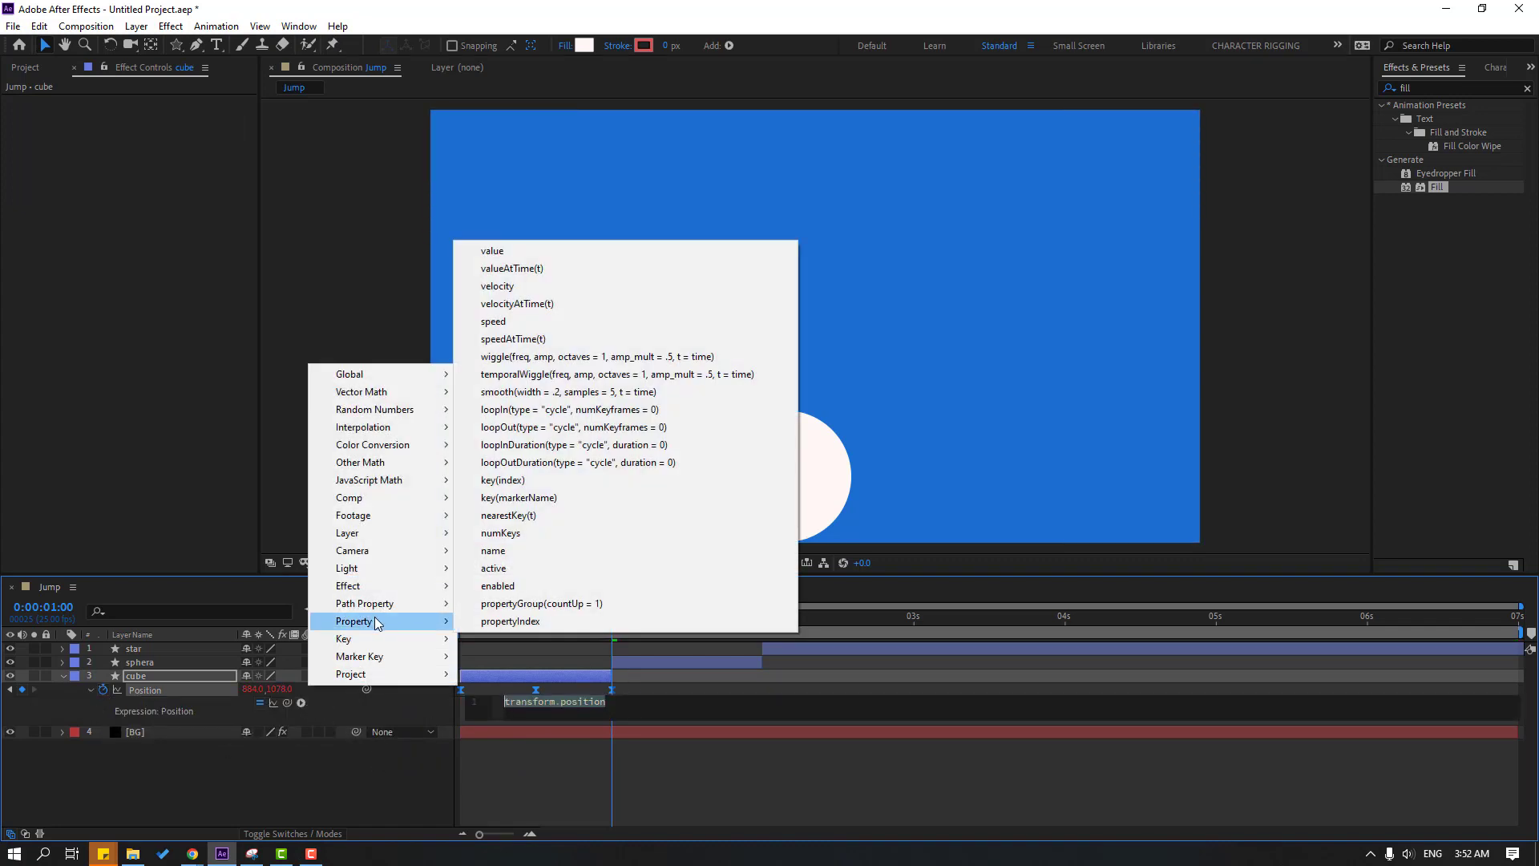
pyautogui.click(567, 463)
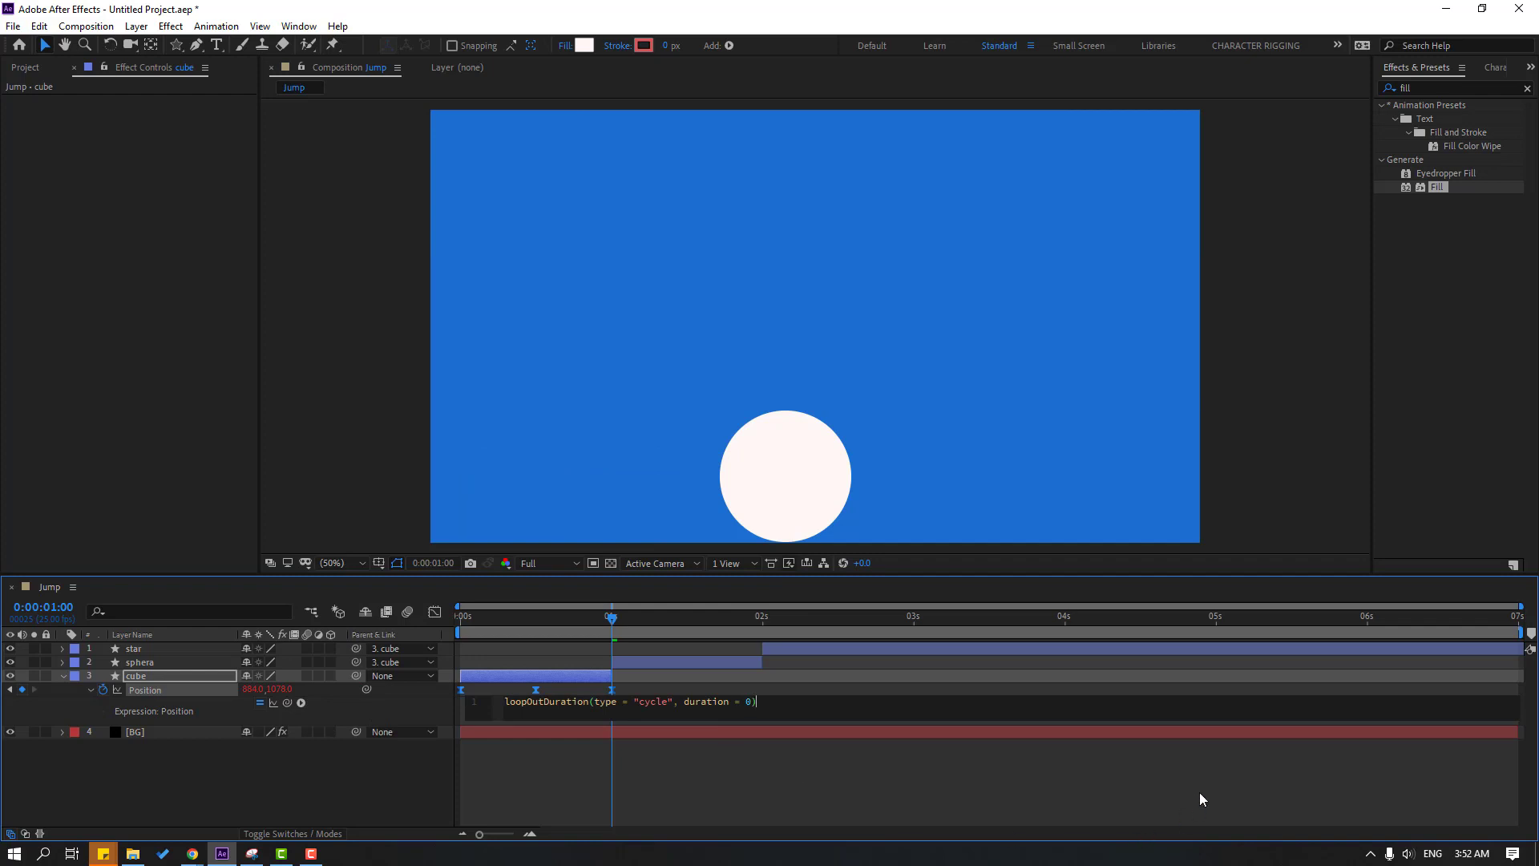
pyautogui.click(856, 811)
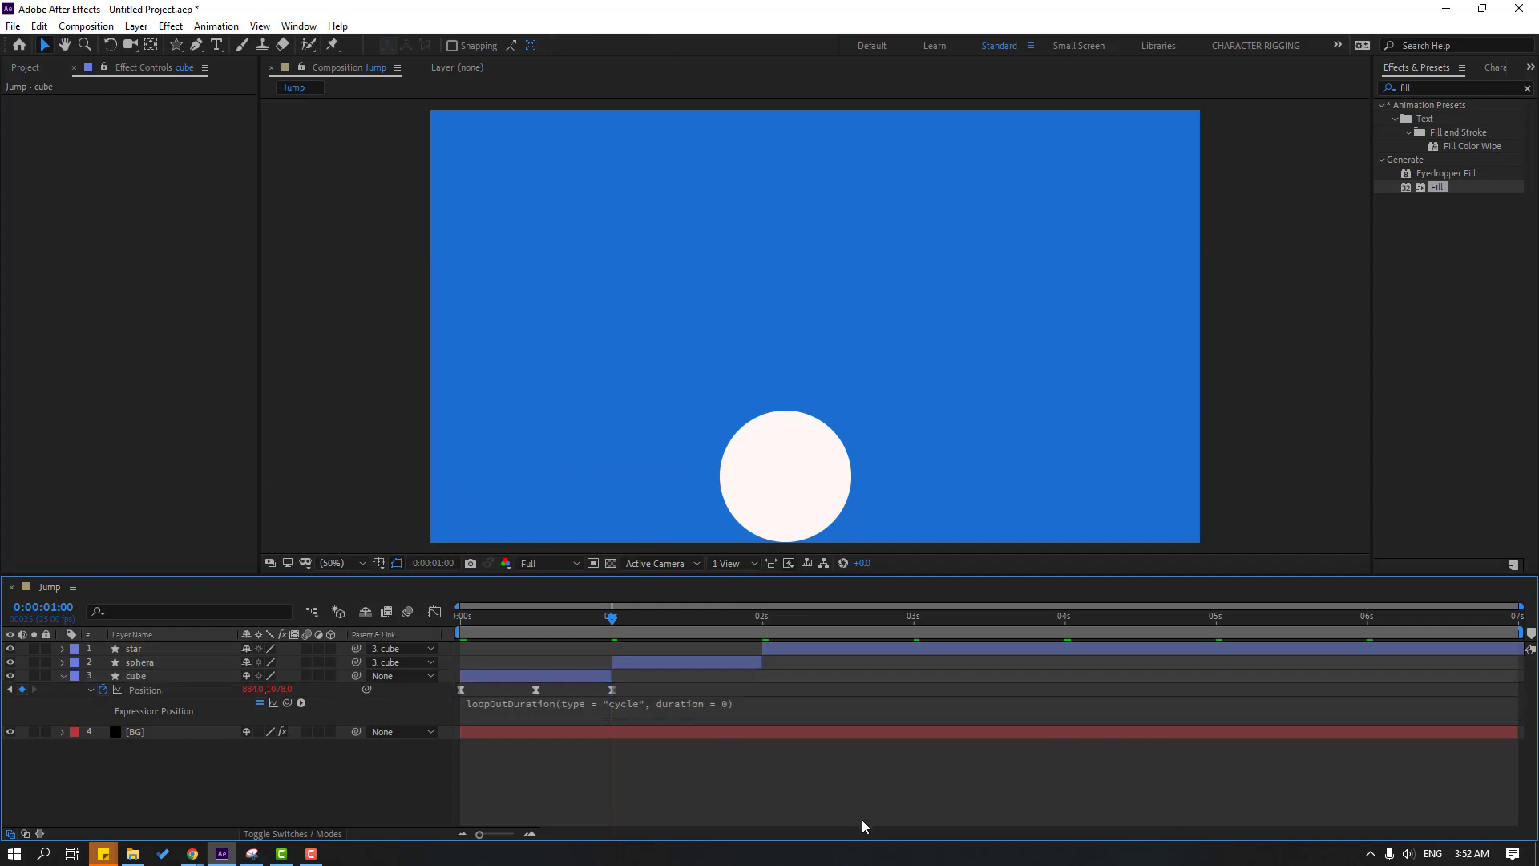
pyautogui.press('space')
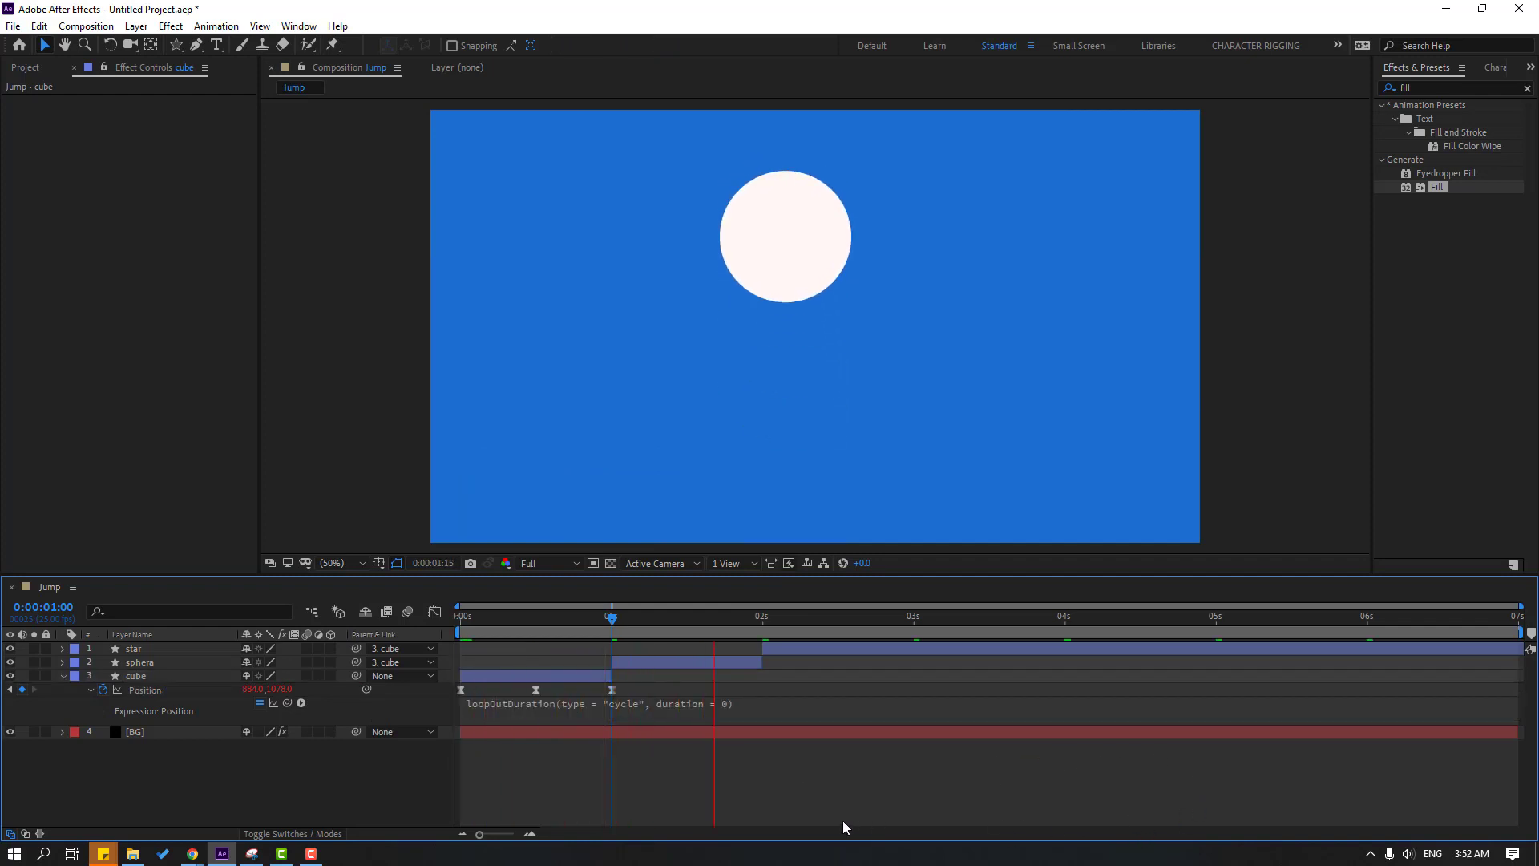
pyautogui.press('space')
# End the work area at 0:00:04:00, trim the composition to it, and preview the animation
pyautogui.moveTo(915, 613); pyautogui.dragTo(1064, 619)
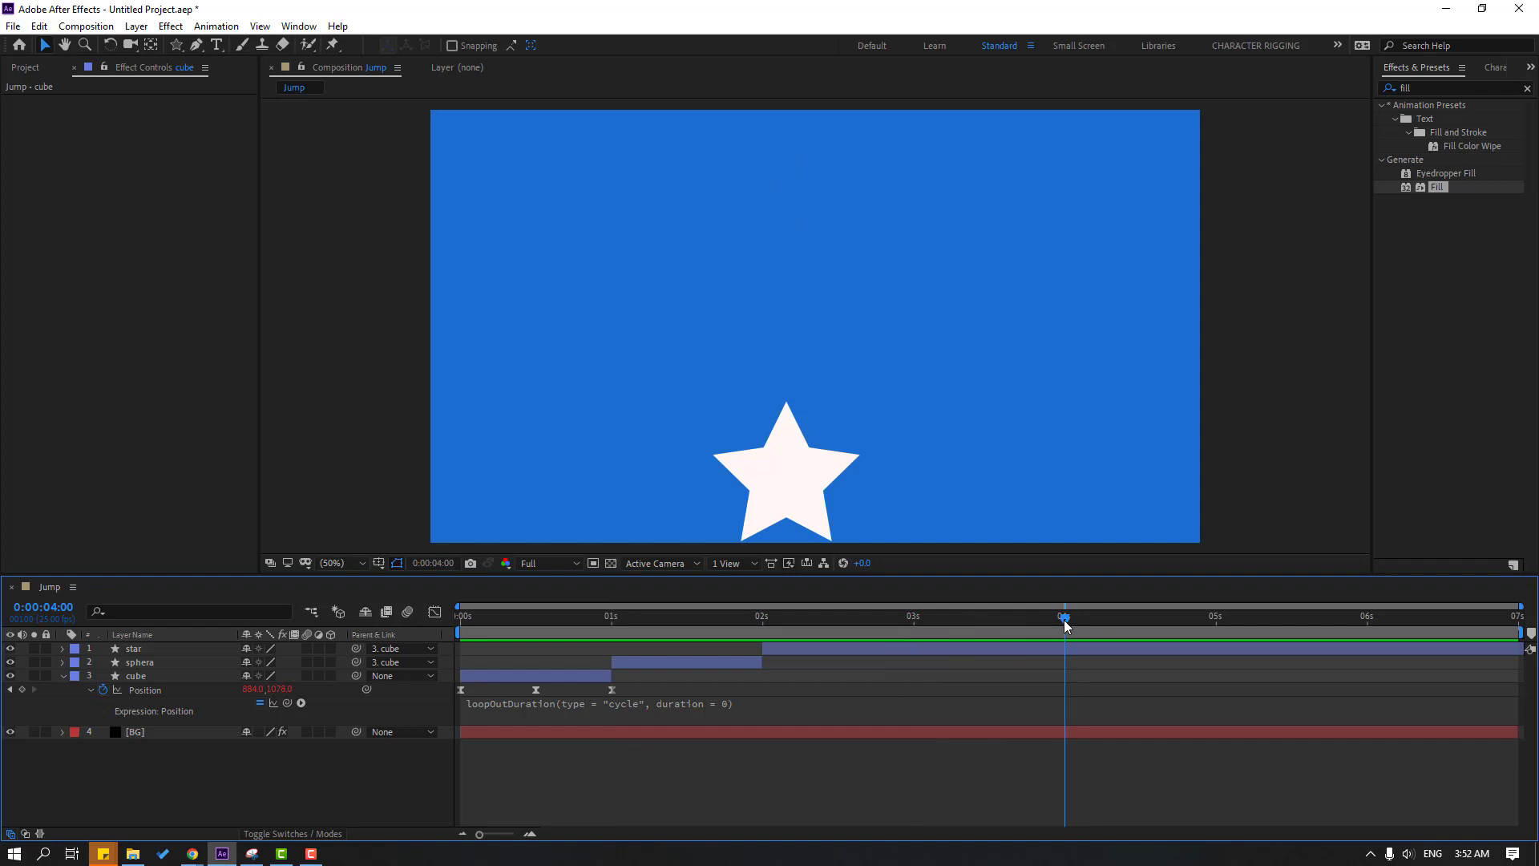
pyautogui.press('n')
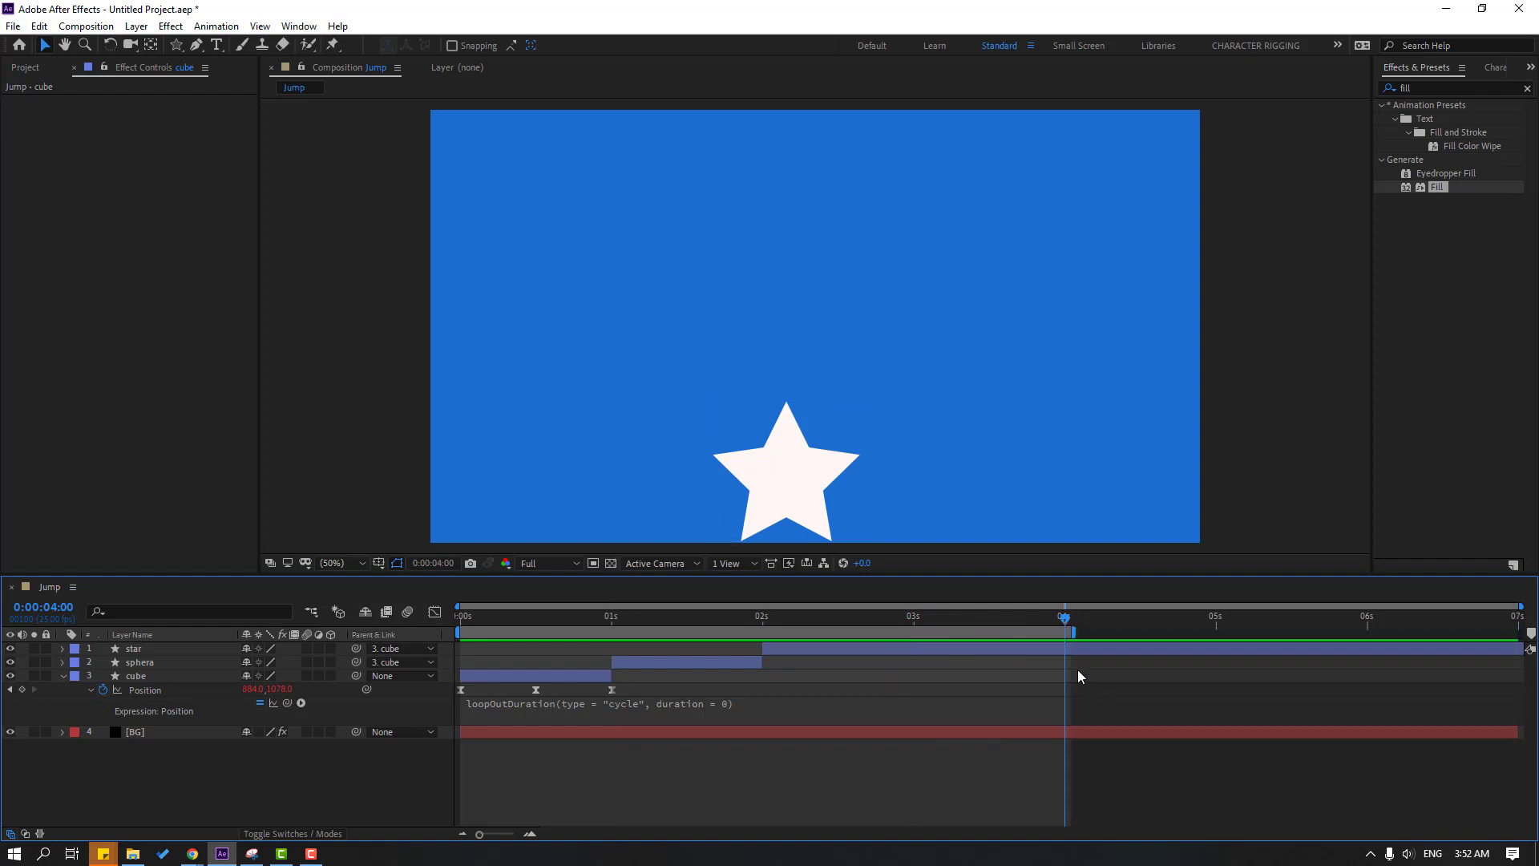
pyautogui.rightClick(1044, 634)
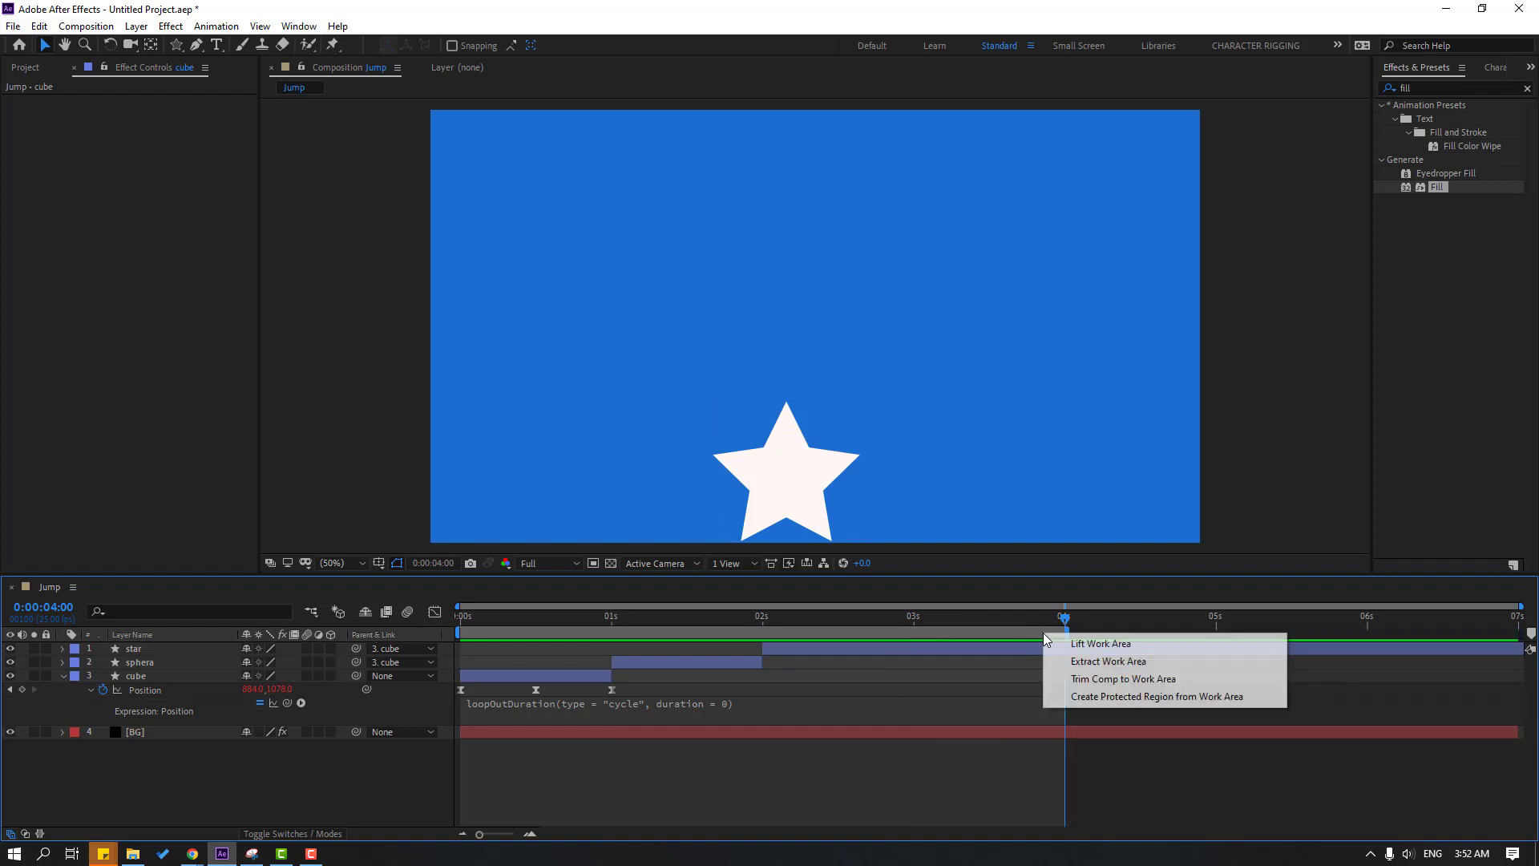
pyautogui.click(1122, 678)
pyautogui.press('space')
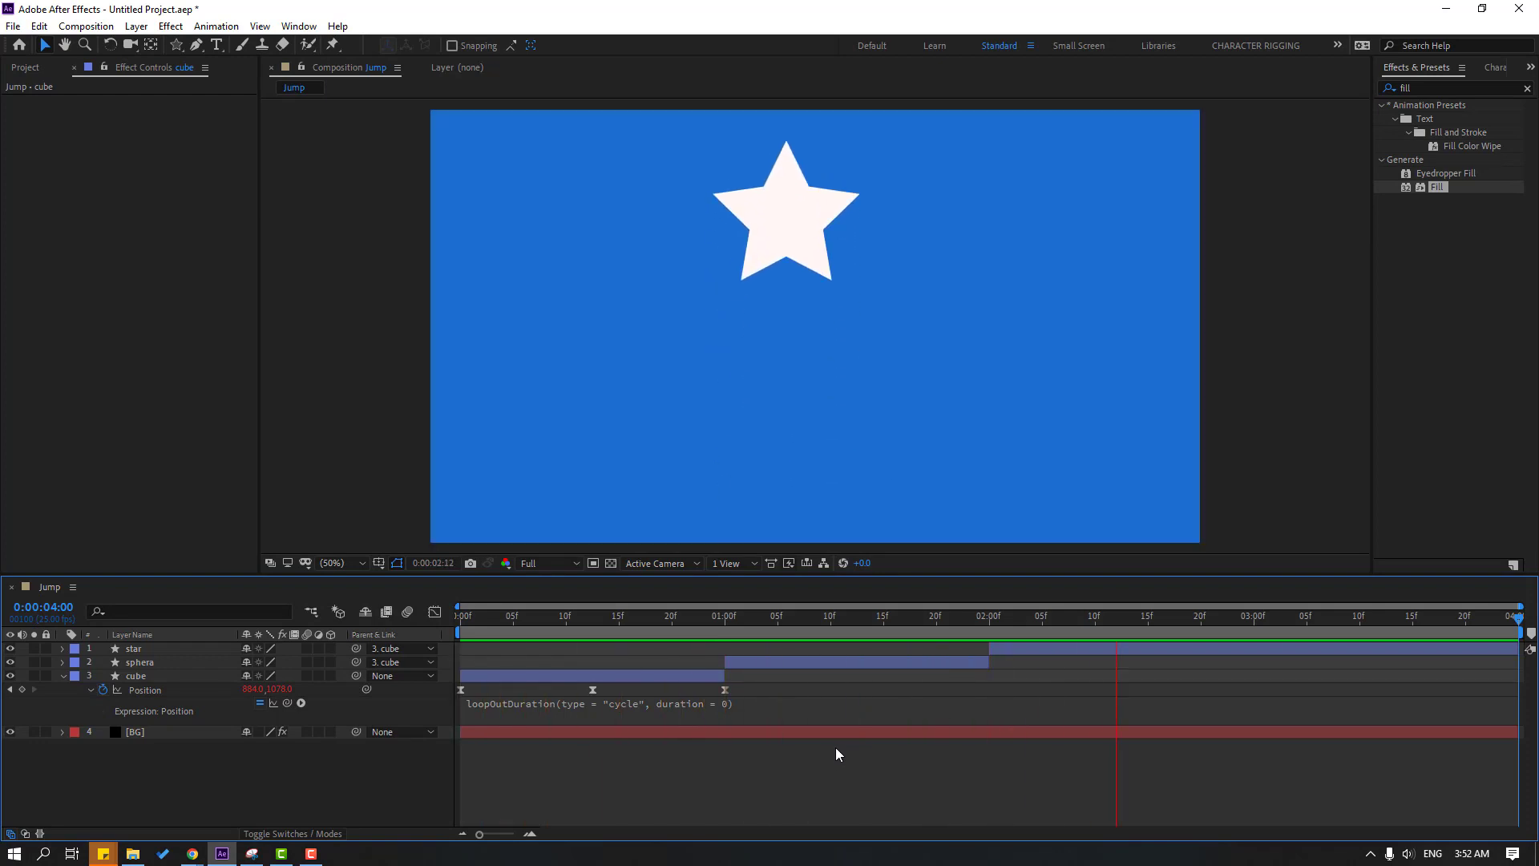
# Shorten the work area to end at 0:00:03:00, trim the composition to it, and play the three-jump loop
pyautogui.moveTo(984, 618); pyautogui.dragTo(1255, 607)
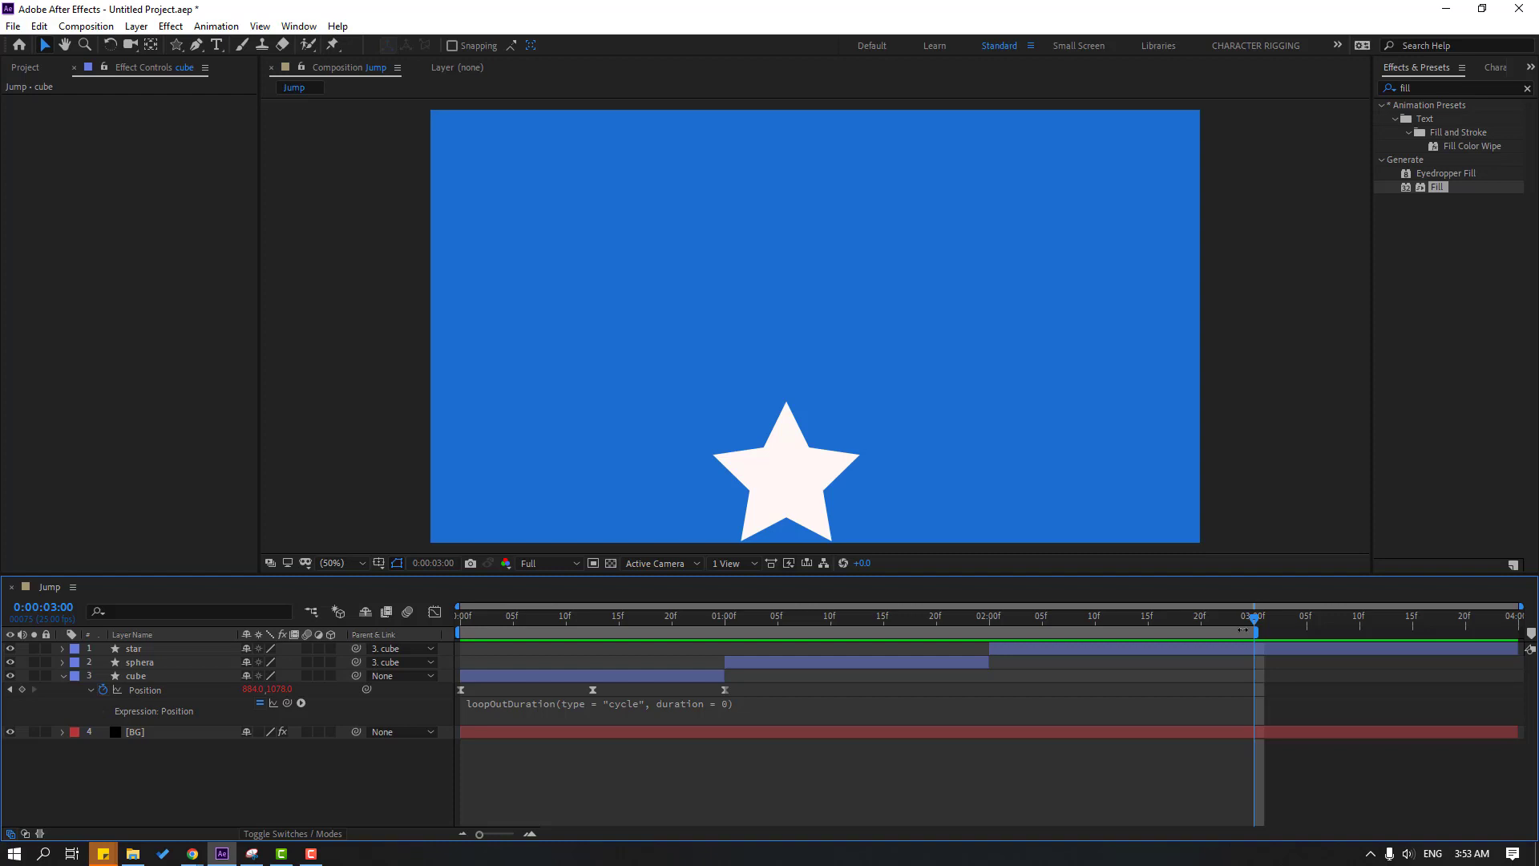
pyautogui.rightClick(1255, 633)
pyautogui.click(1283, 675)
pyautogui.press('space')
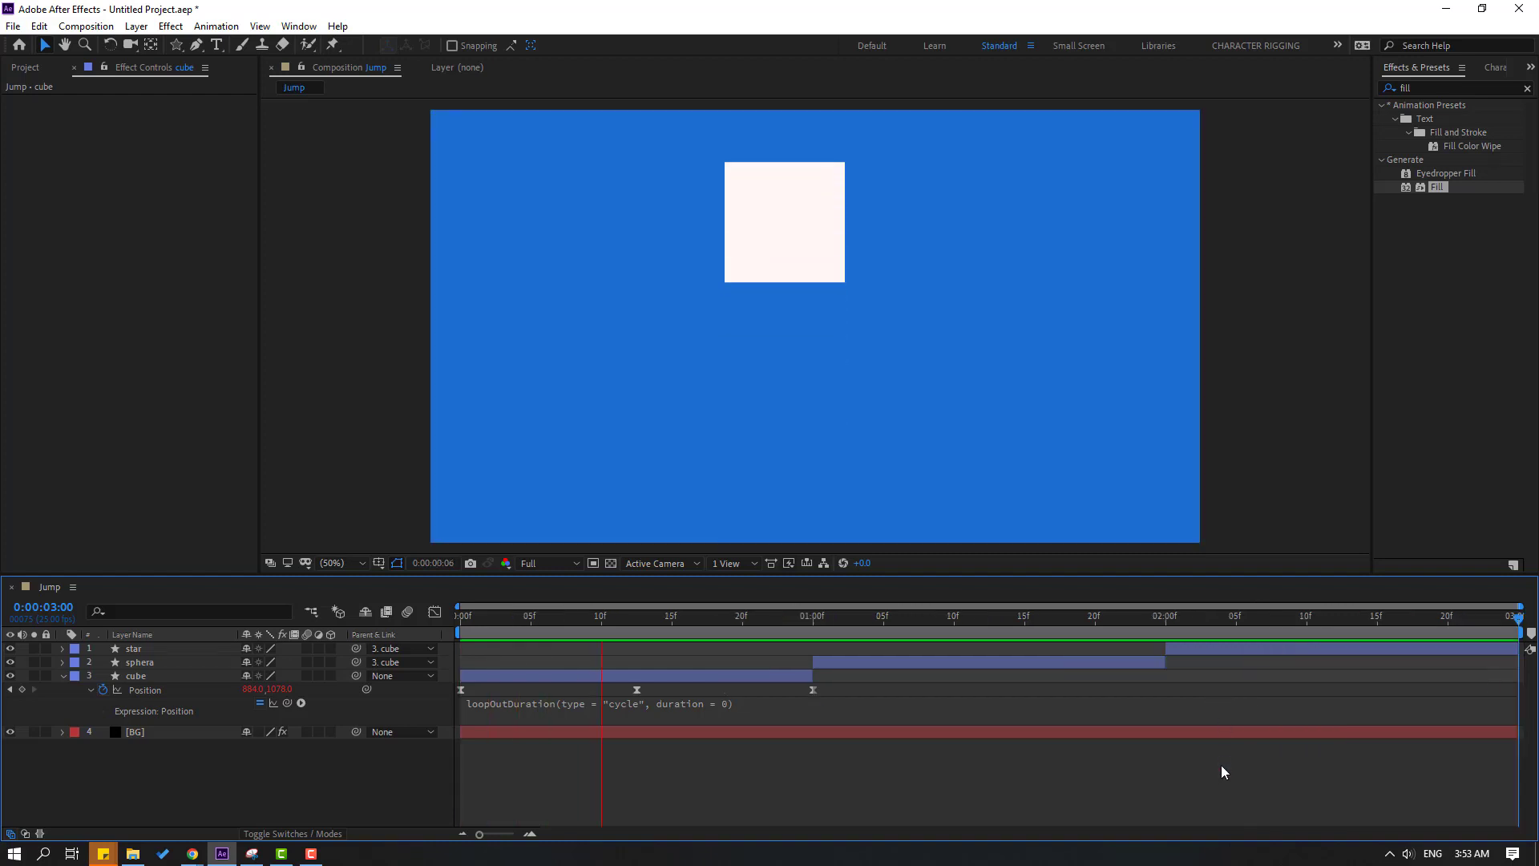
pyautogui.click(622, 675)
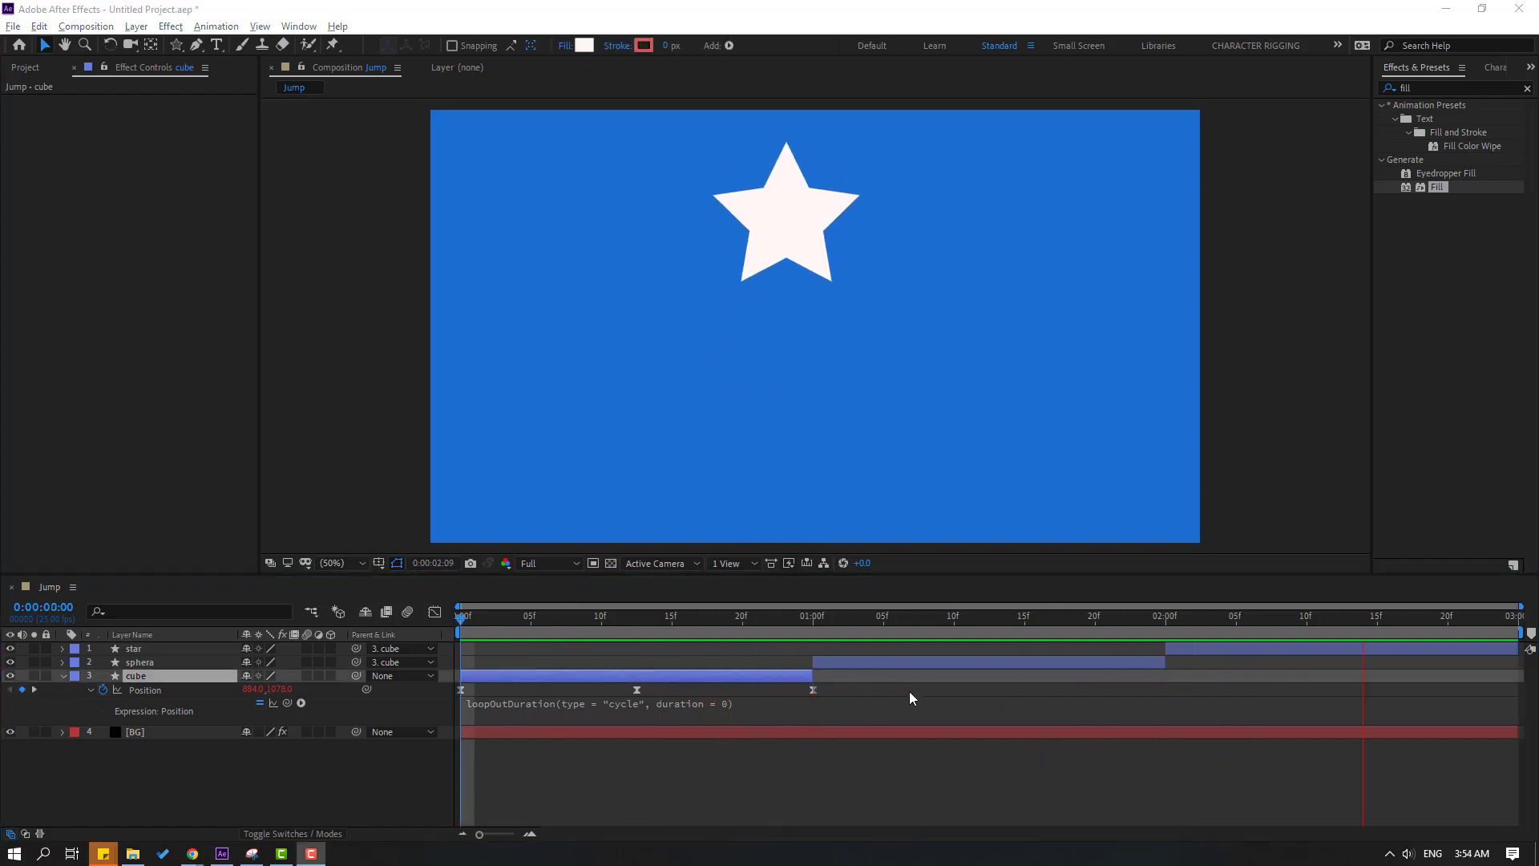
# Change the sphera layer's fill colour to yellow, about FFD634
pyautogui.moveTo(741, 621); pyautogui.dragTo(898, 617)
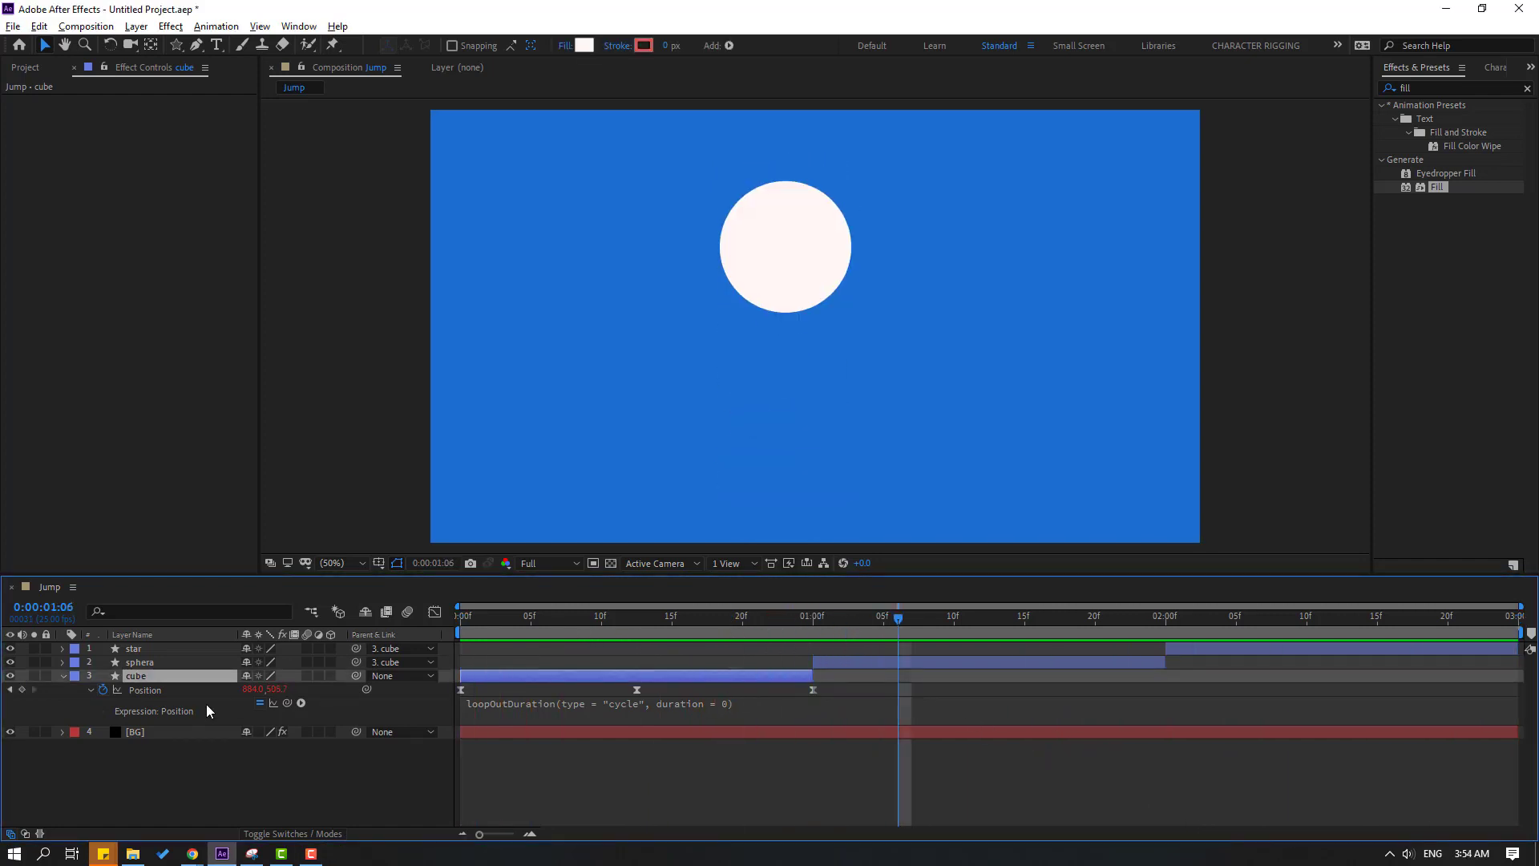
pyautogui.click(146, 665)
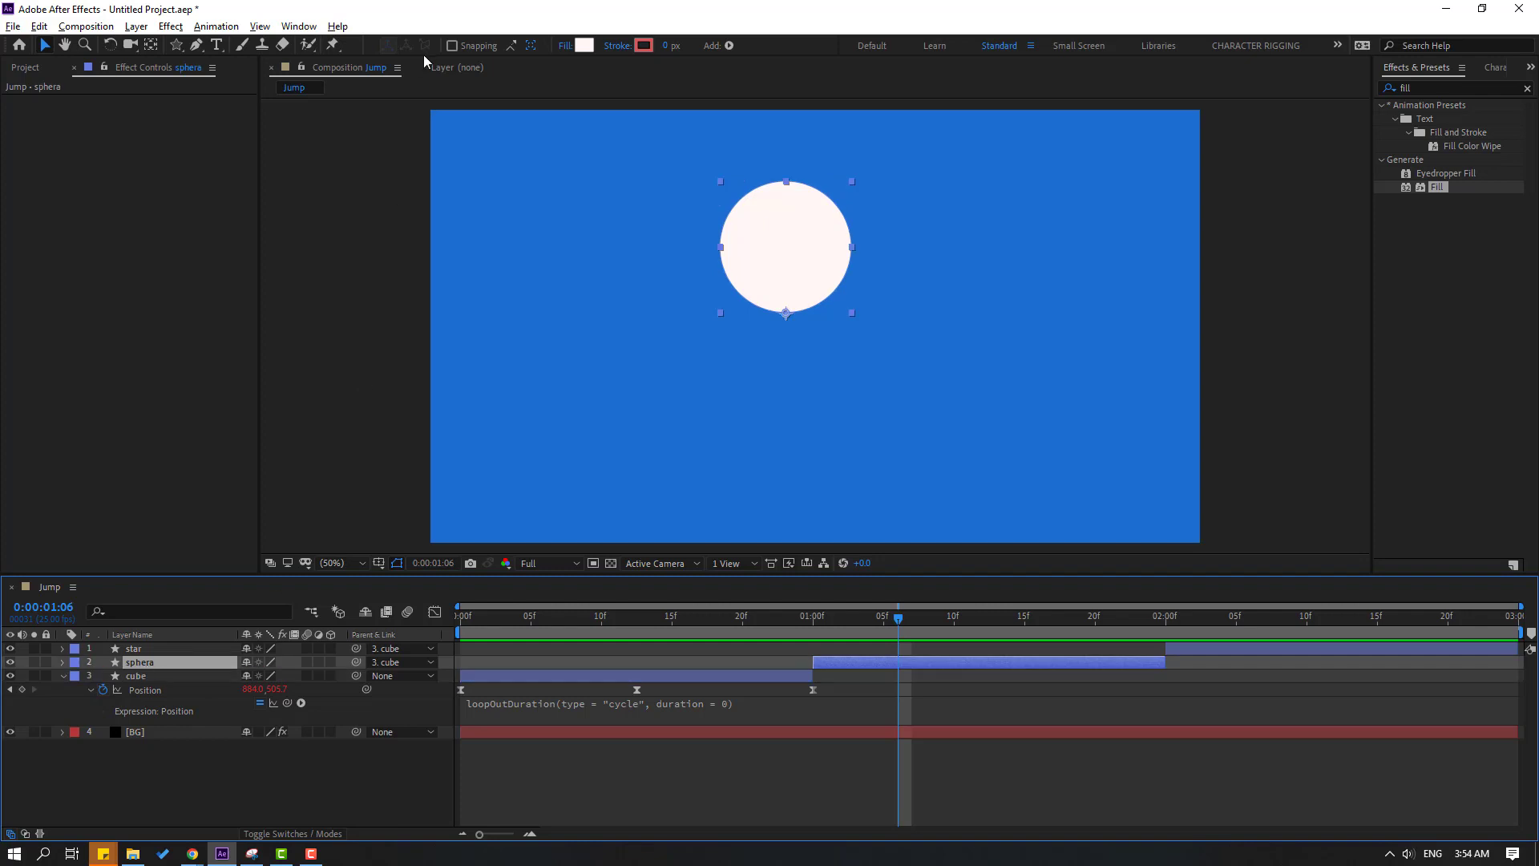
pyautogui.click(584, 46)
pyautogui.moveTo(1058, 503); pyautogui.dragTo(1059, 496)
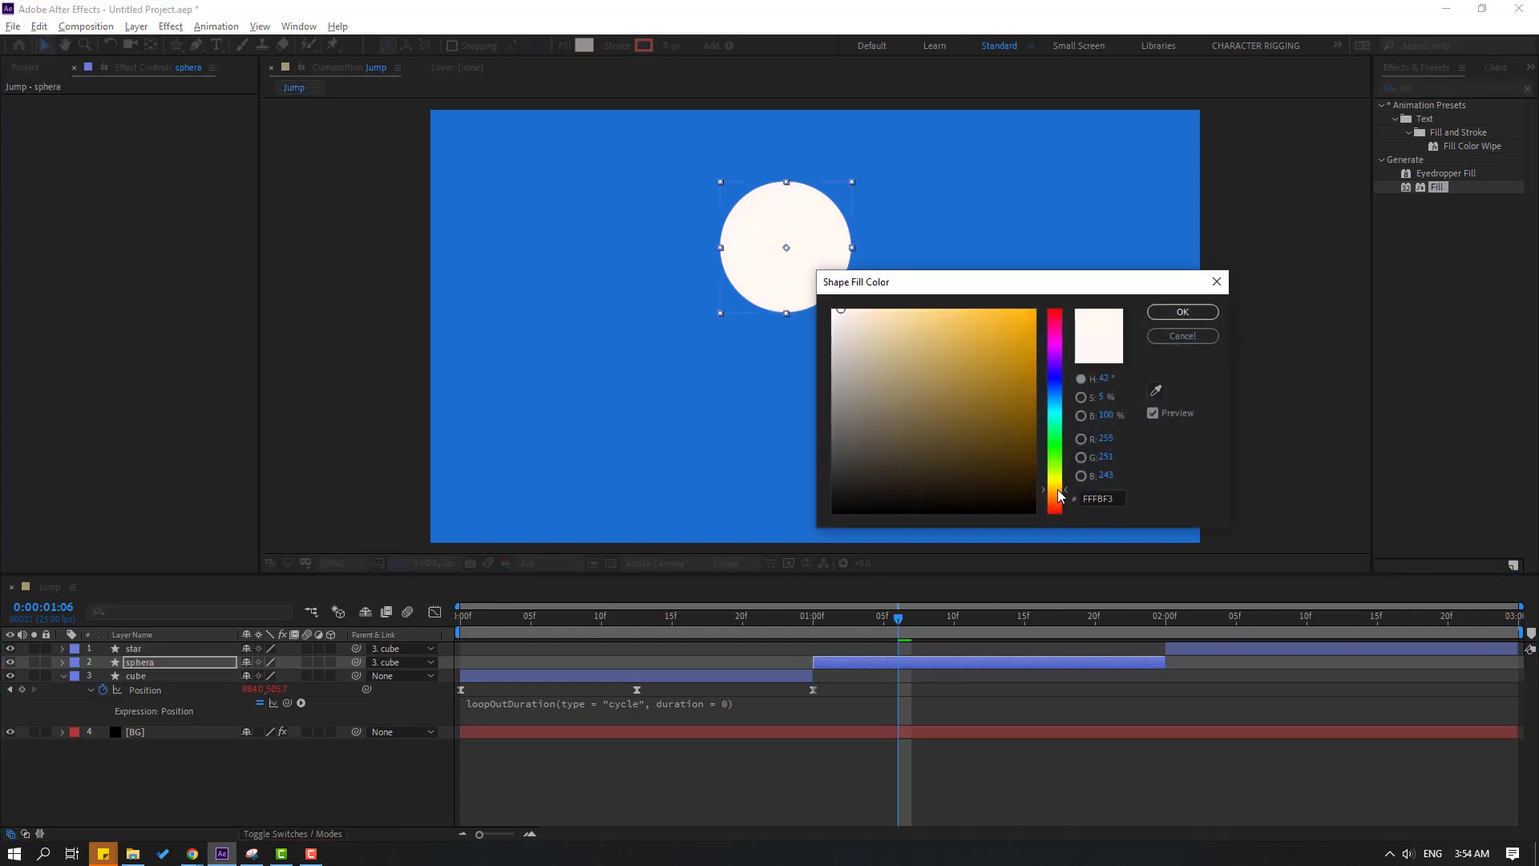
pyautogui.moveTo(1014, 323); pyautogui.dragTo(1018, 306)
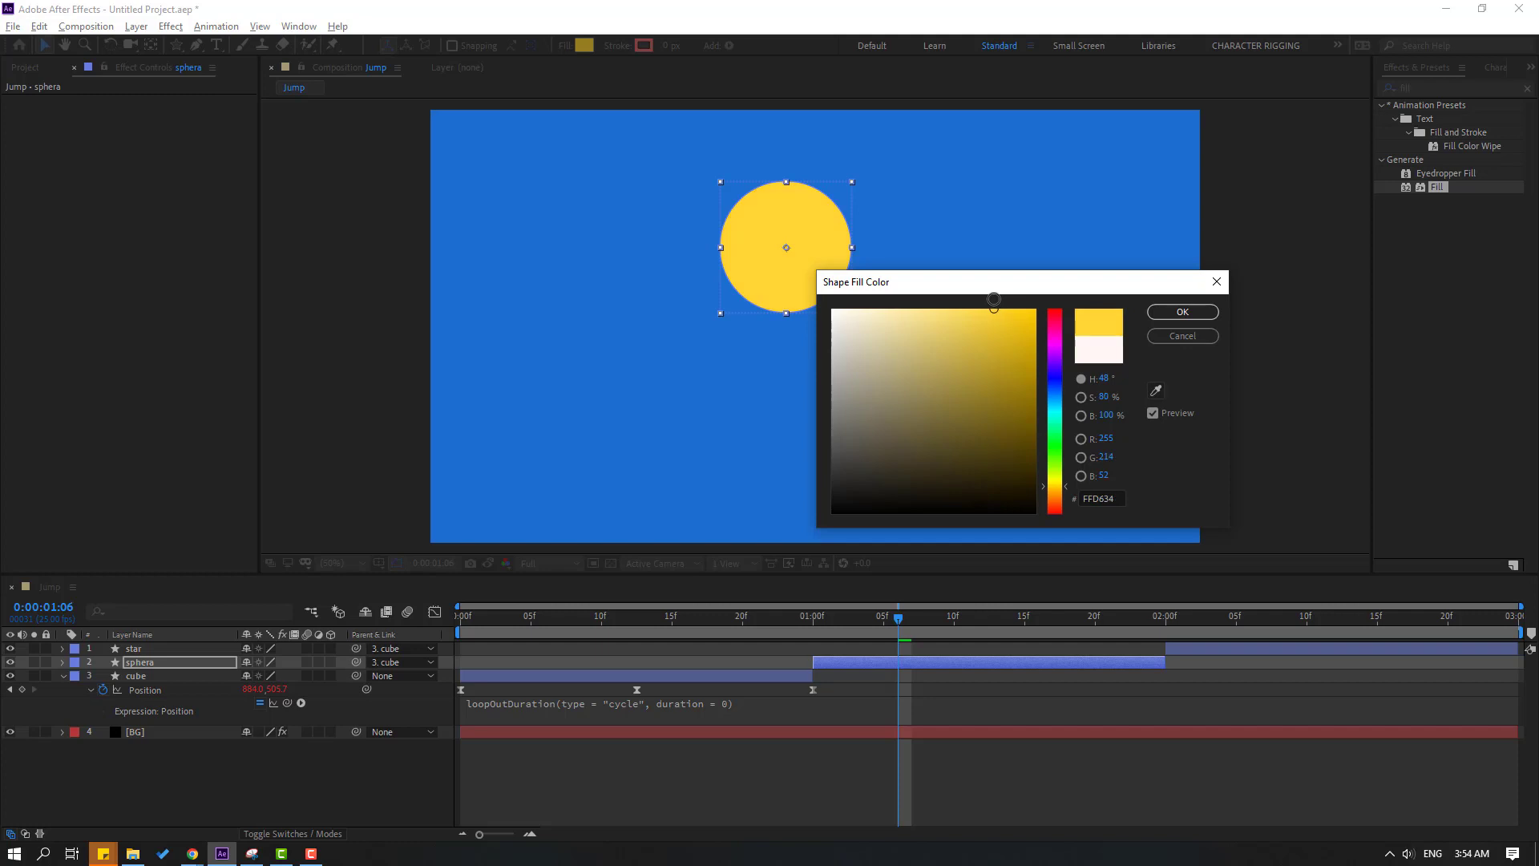
pyautogui.click(1182, 312)
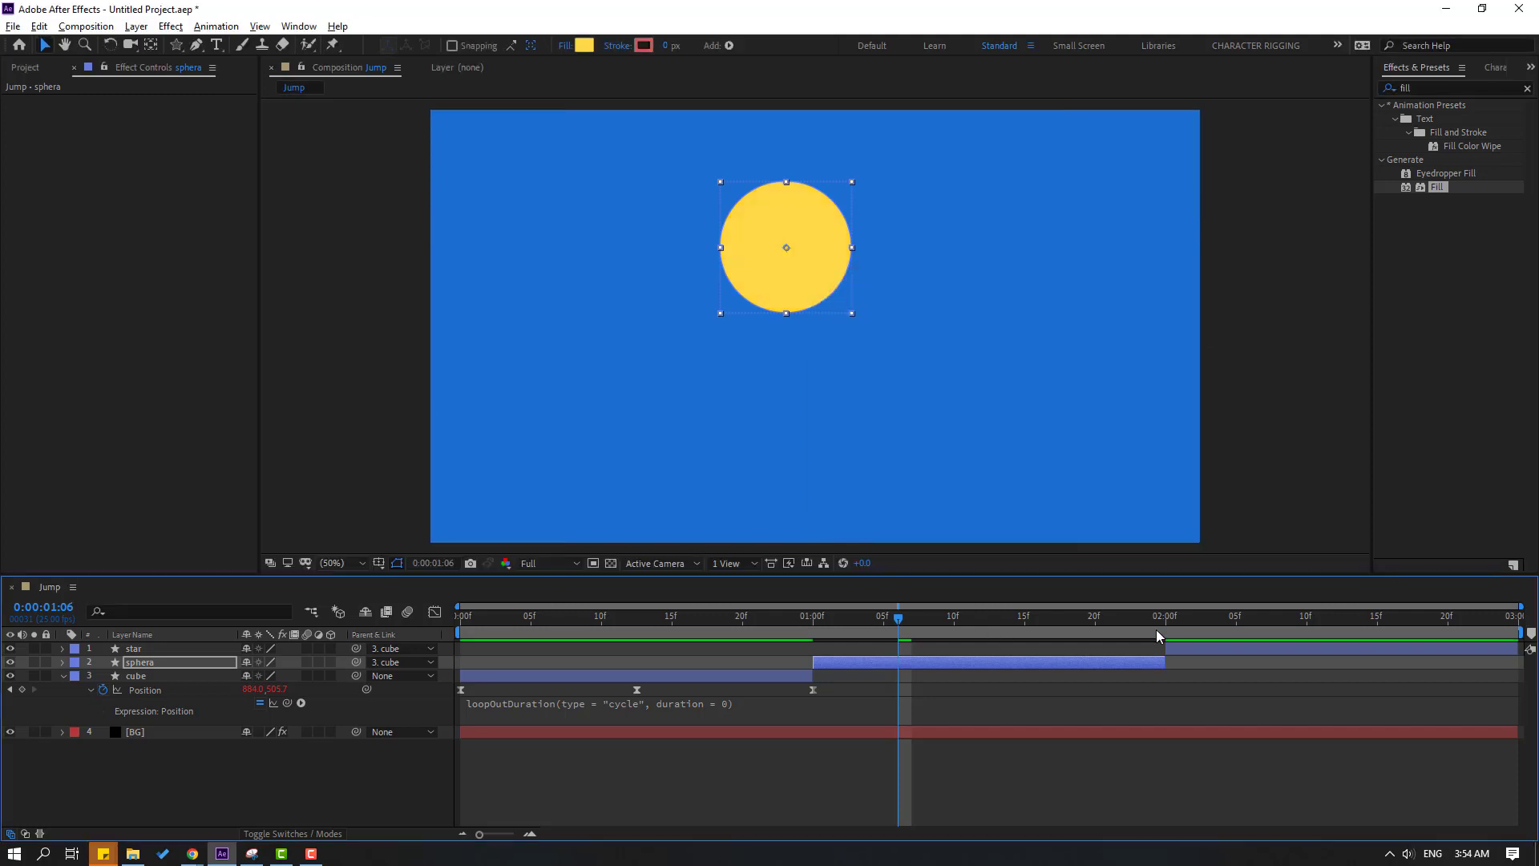
# Change the star layer's fill colour to red FF2F2F and preview the recoloured animation
pyautogui.click(1299, 618)
pyautogui.click(1215, 646)
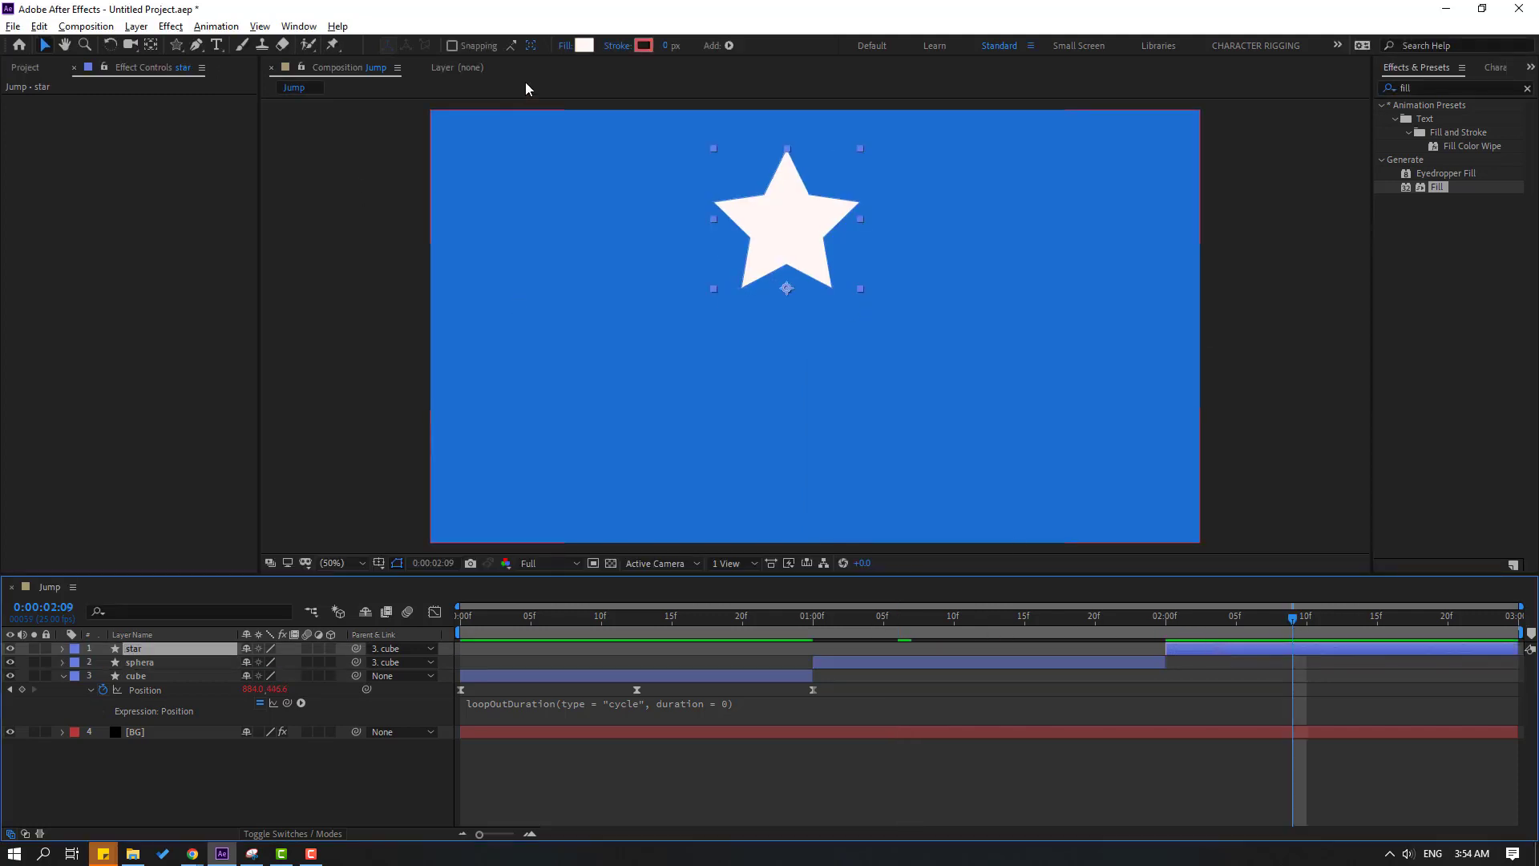
pyautogui.click(582, 46)
pyautogui.moveTo(1055, 347); pyautogui.dragTo(997, 306)
pyautogui.click(965, 320)
pyautogui.click(927, 326)
pyautogui.click(1002, 341)
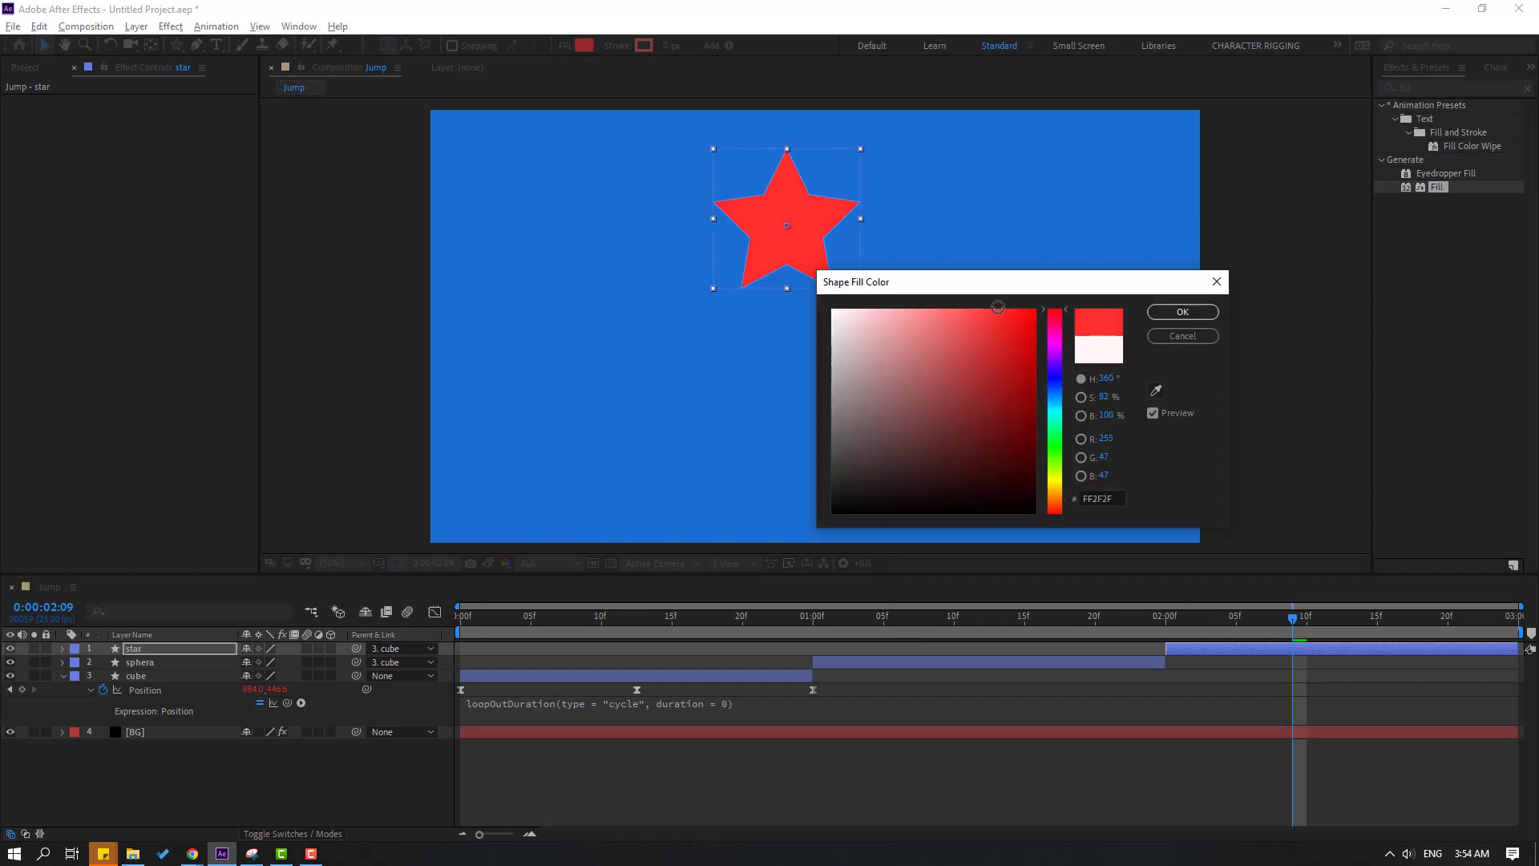
pyautogui.click(1182, 312)
pyautogui.click(573, 772)
pyautogui.press('space')
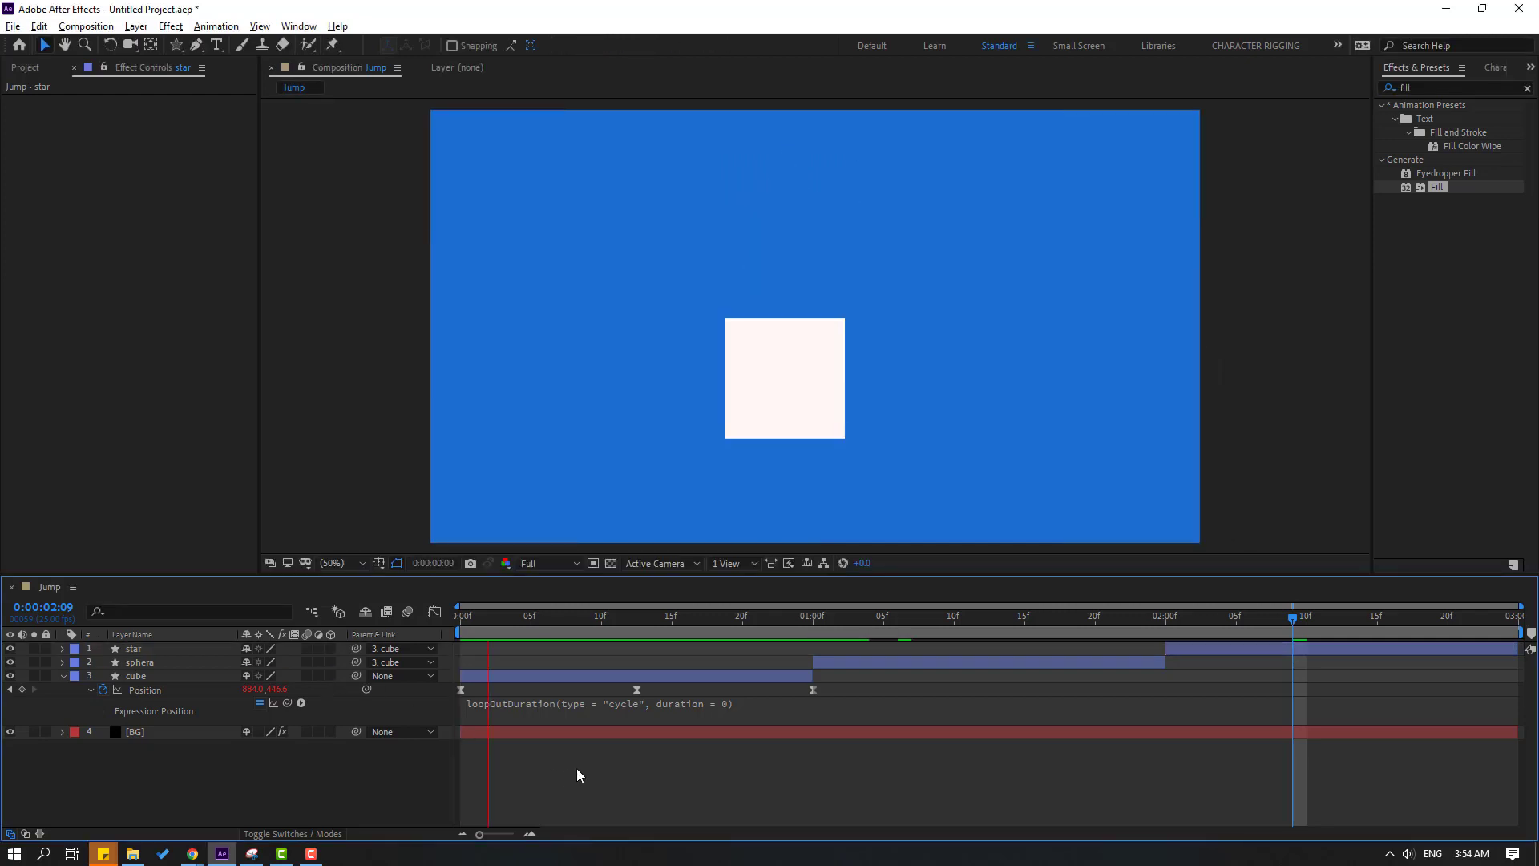